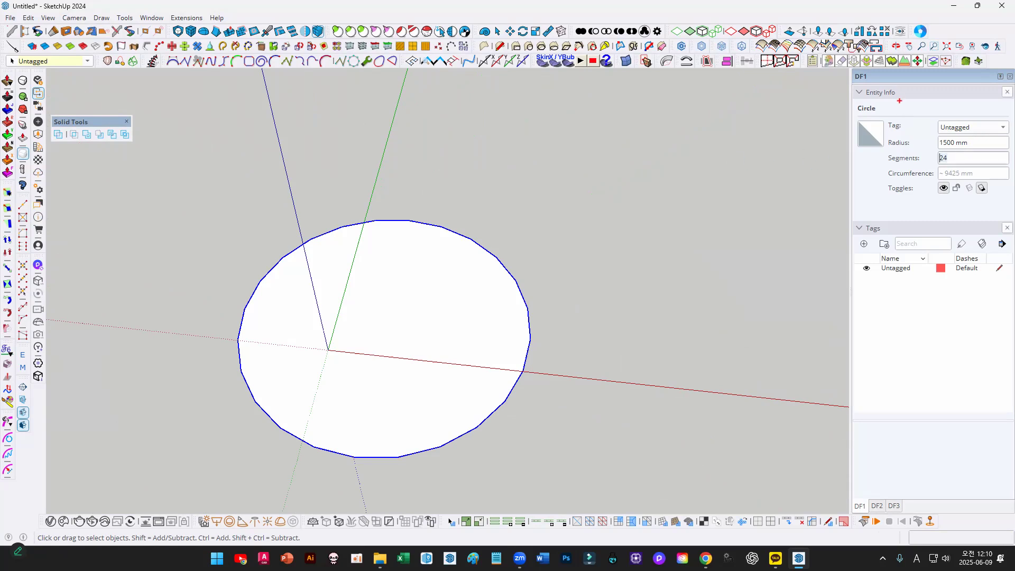
# - Set the circle's segment count to 50
pyautogui.write('50')
pyautogui.click(572, 270)
pyautogui.scroll(-3, 575, 285)
pyautogui.moveTo(582, 312); pyautogui.dragTo(476, 276, button='middle')
pyautogui.scroll(-3, 484, 306)
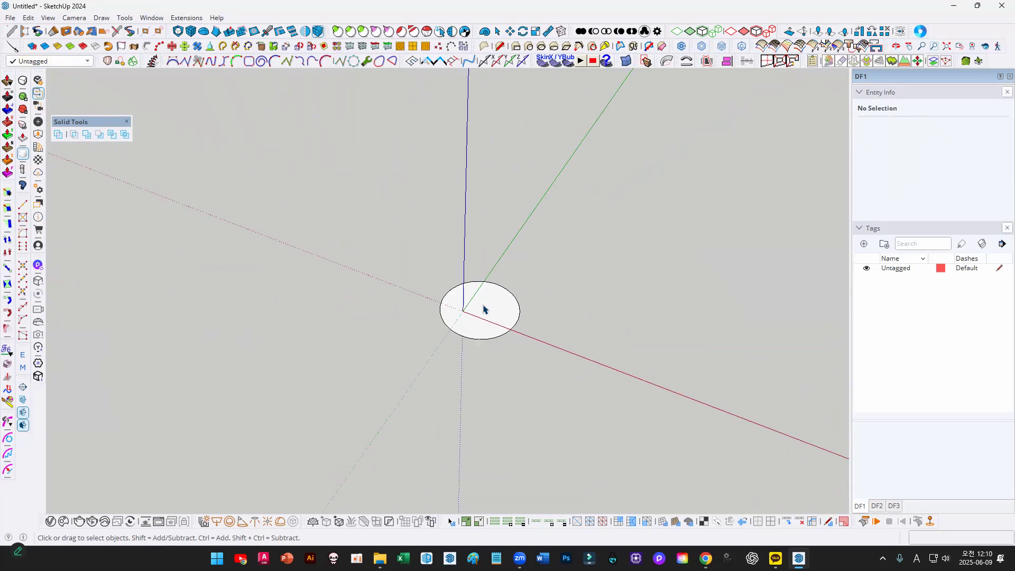
# - Extrude the circular face upward by 15000 mm into a cylinder
pyautogui.press('p')
pyautogui.click(494, 323)
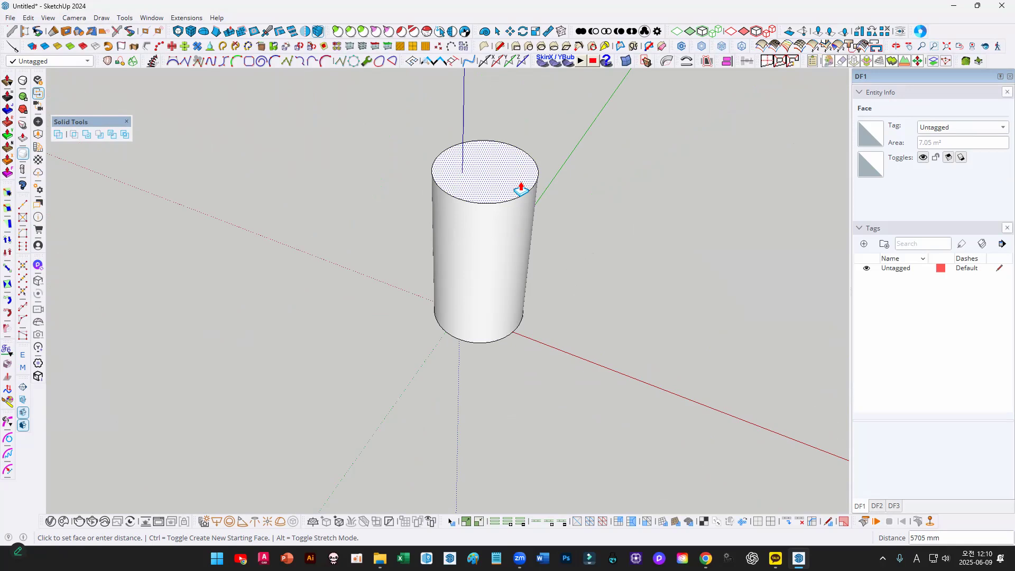
pyautogui.press('Return')
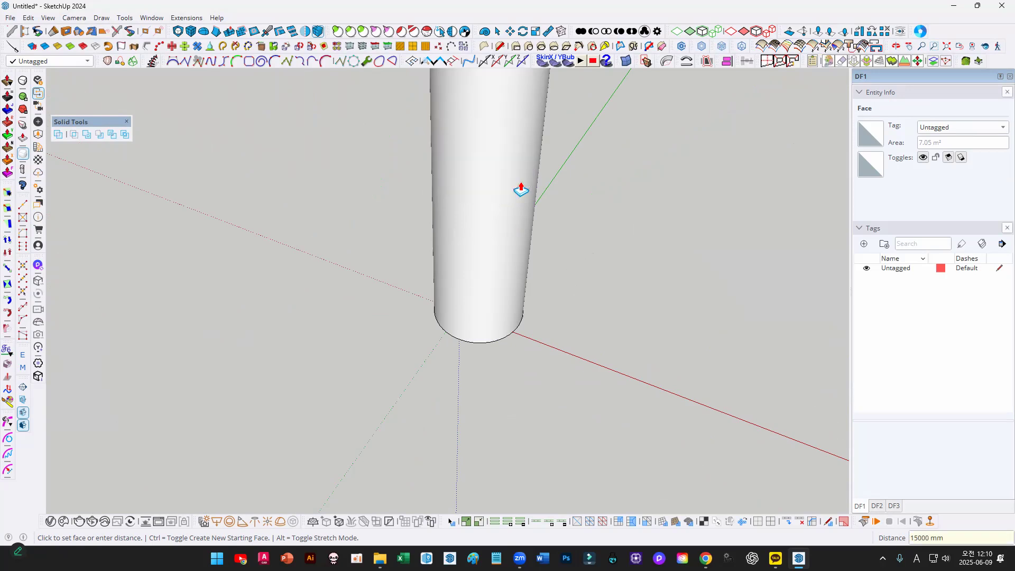
pyautogui.press('space')
pyautogui.scroll(-5, 520, 186)
pyautogui.moveTo(455, 348); pyautogui.dragTo(457, 274, button='middle')
pyautogui.scroll(2, 457, 275)
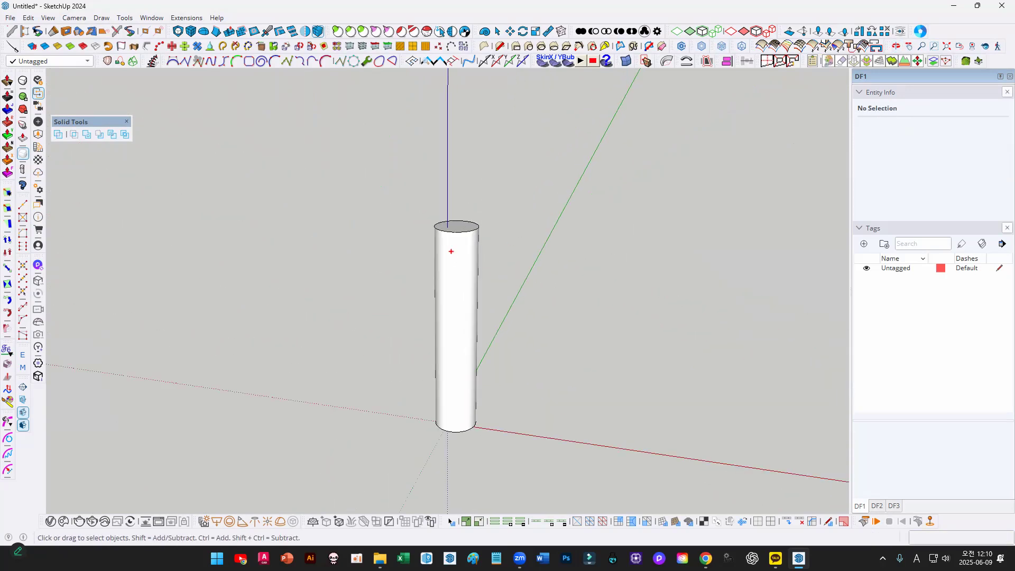
pyautogui.moveTo(481, 227); pyautogui.dragTo(477, 439)
pyautogui.moveTo(581, 317); pyautogui.dragTo(558, 324)
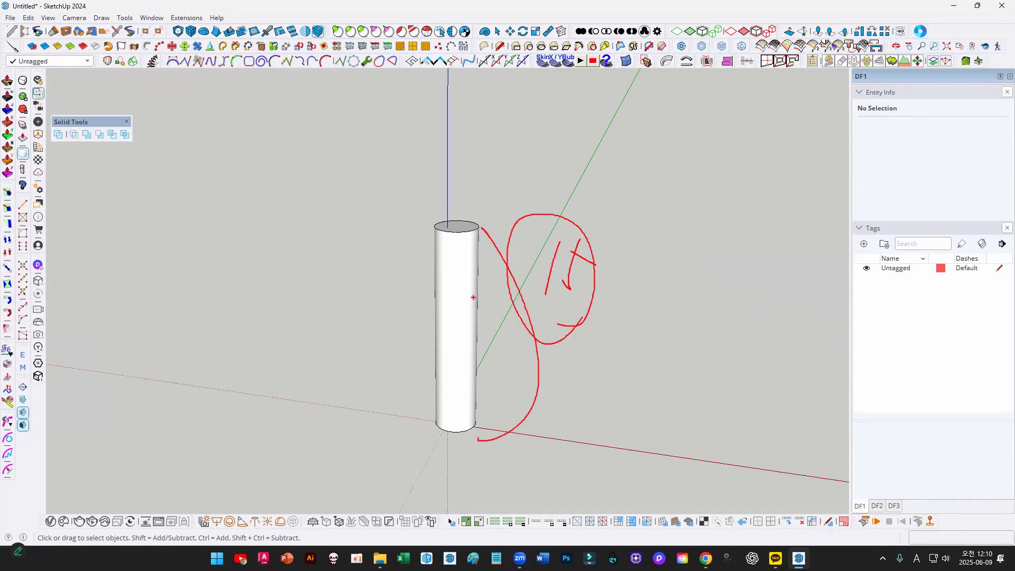
pyautogui.press('Escape')
# - Move the flat circle with its face from its centre point to the model origin
pyautogui.moveTo(478, 264)
pyautogui.mouseDown(button='middle')
pyautogui.moveTo(322, 258)
pyautogui.moveTo(484, 285)
pyautogui.moveTo(430, 480)
pyautogui.moveTo(442, 364)
pyautogui.mouseUp(button='middle')
pyautogui.scroll(1, 496, 285)
pyautogui.scroll(2, 443, 364)
pyautogui.scroll(2, 453, 364)
pyautogui.tripleClick(462, 350)
pyautogui.press('m')
pyautogui.click(426, 374)
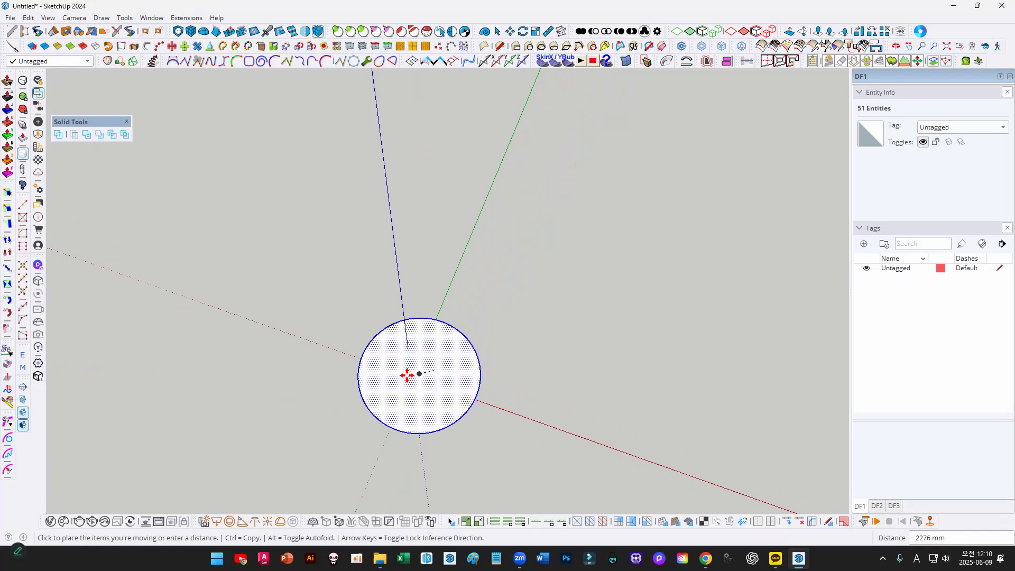
pyautogui.scroll(2, 411, 379)
pyautogui.click(410, 375)
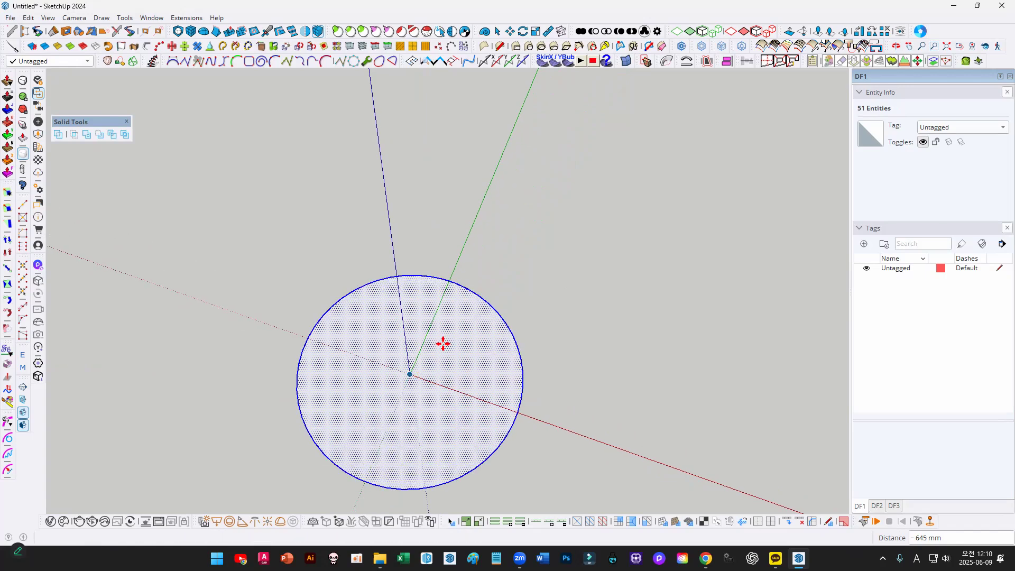
# - Extrude the circle at the origin upward by 1500 mm
pyautogui.scroll(-4, 461, 341)
pyautogui.press('p')
pyautogui.click(458, 353)
pyautogui.click(456, 312)
pyautogui.write('1500')
pyautogui.press('Return')
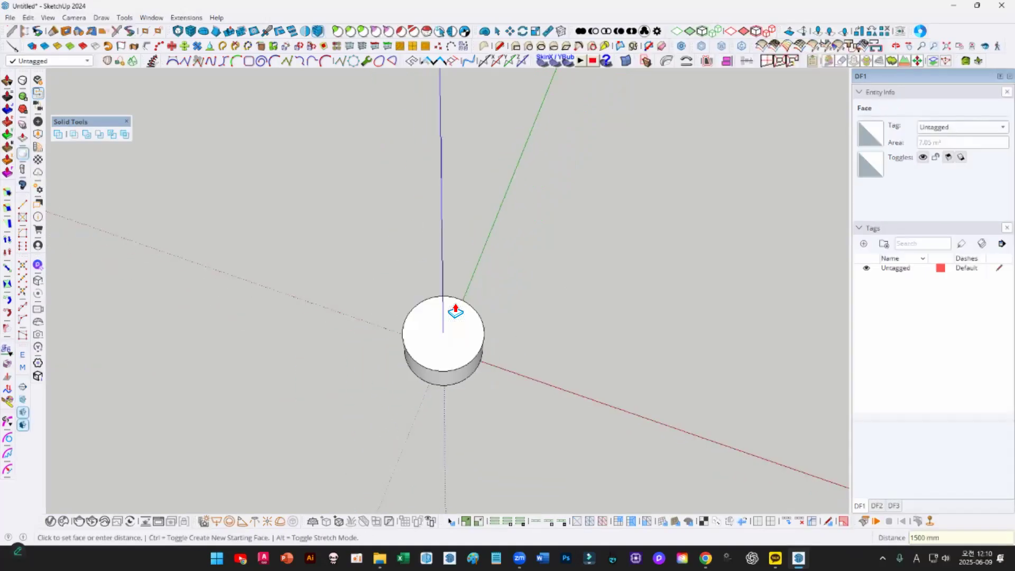
# - Extend the cylinder's top face further upward to form a tall column
pyautogui.press('space')
pyautogui.scroll(-3, 455, 304)
pyautogui.moveTo(455, 338); pyautogui.dragTo(474, 310, button='middle')
pyautogui.press('p')
pyautogui.click(459, 315)
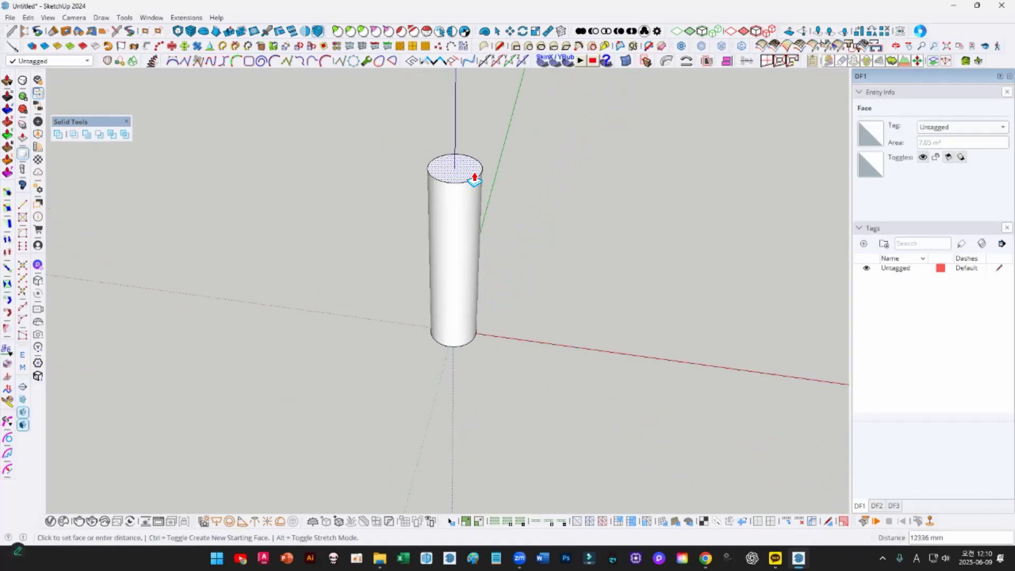
pyautogui.click(474, 176)
pyautogui.moveTo(474, 176); pyautogui.dragTo(454, 233, button='middle')
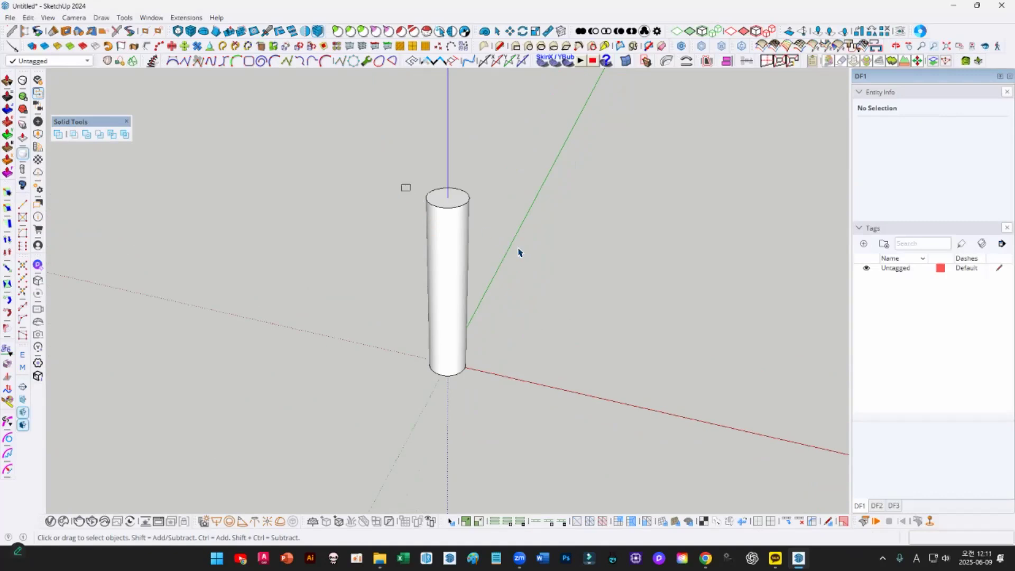
# - Try to array the column's top circle down to its base, and undo the copy
pyautogui.scroll(3, 448, 199)
pyautogui.press('m')
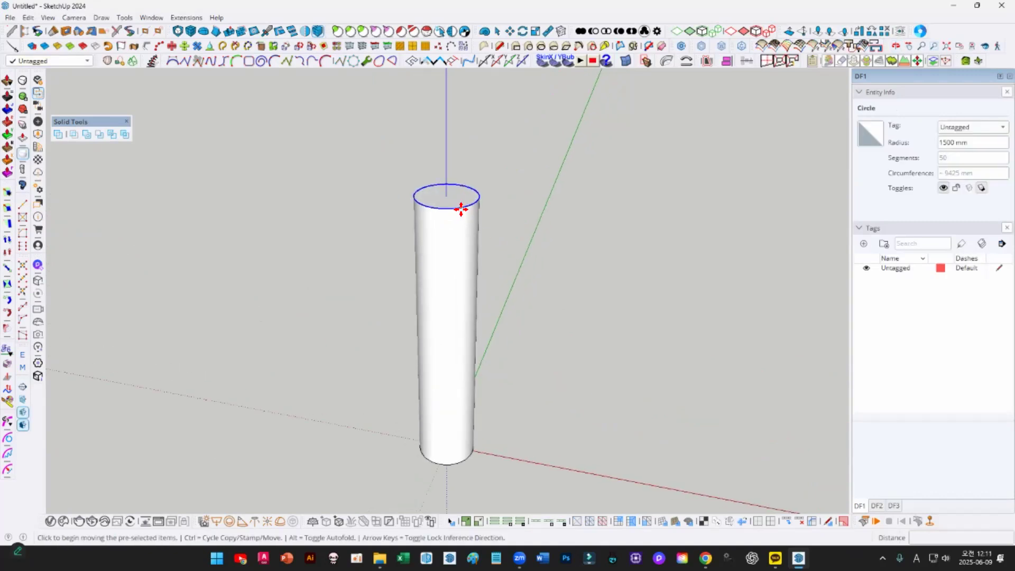
pyautogui.click(458, 204)
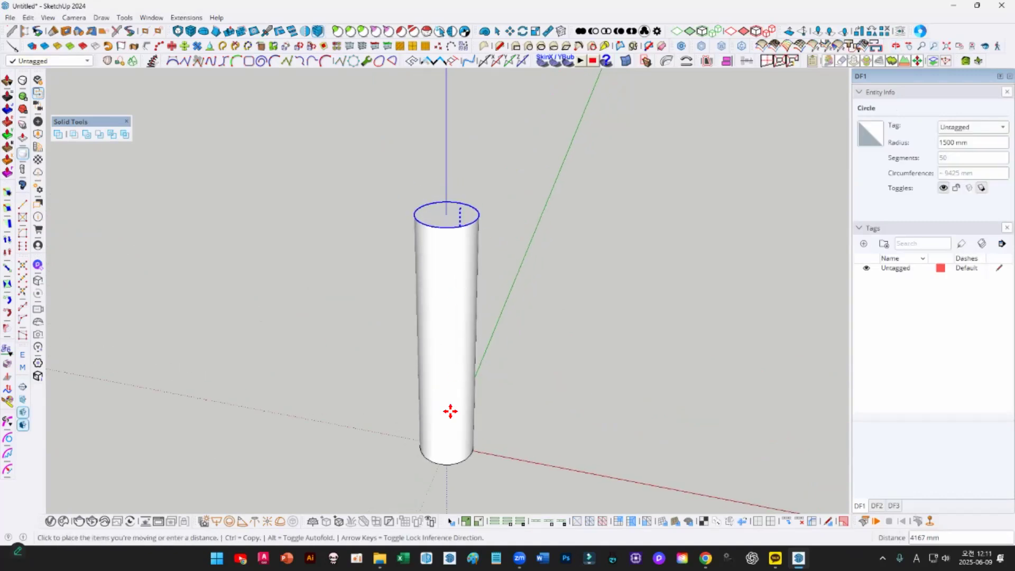
pyautogui.press('ctrl')
pyautogui.click(452, 464)
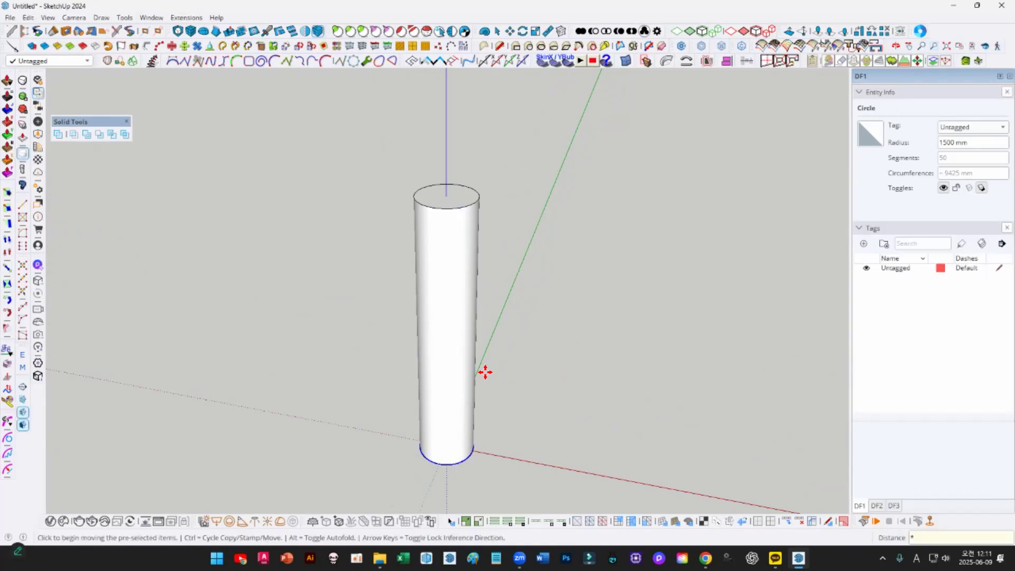
pyautogui.press('Return')
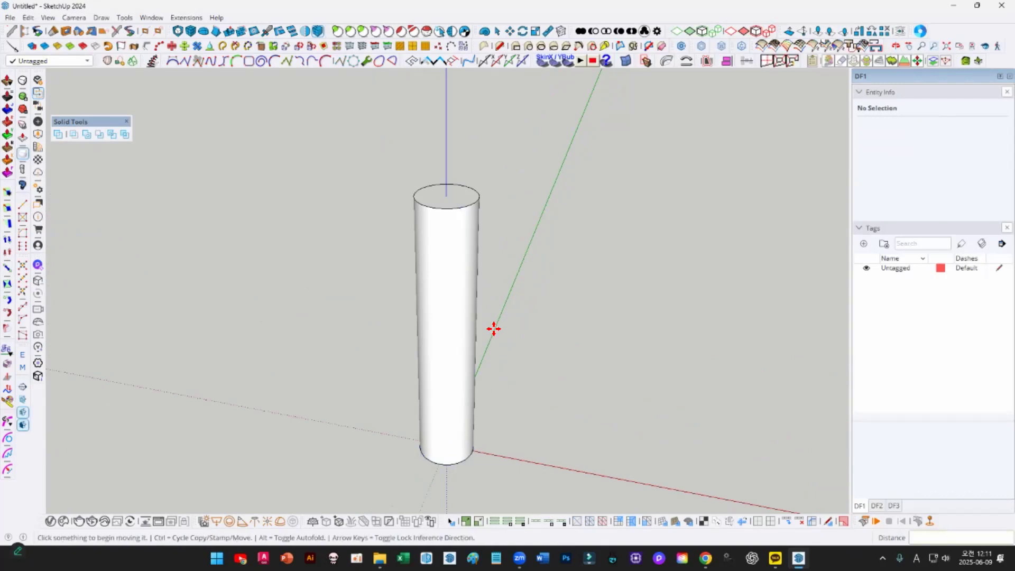
pyautogui.scroll(-6, 485, 328)
pyautogui.hotkey('ctrl', 'z')
# - Try copying the whole column sideways along the red axis, and undo the copy
pyautogui.press('space')
pyautogui.scroll(2, 474, 290)
pyautogui.doubleClick(477, 299)
pyautogui.tripleClick(470, 324)
pyautogui.press('m')
pyautogui.moveTo(471, 324); pyautogui.dragTo(584, 358, button='middle')
pyautogui.keyDown('shift'); pyautogui.moveTo(584, 358); pyautogui.dragTo(452, 353, button='middle'); pyautogui.keyUp('shift')
pyautogui.click(453, 354)
pyautogui.press('ctrl')
pyautogui.click(557, 353)
pyautogui.press('space')
pyautogui.scroll(3, 423, 320)
pyautogui.hotkey('ctrl', 'z')
# - Copy the whole column along the red axis to place a second column beside it
pyautogui.tripleClick(336, 336)
pyautogui.press('m')
pyautogui.click(446, 335)
pyautogui.press('ctrl')
pyautogui.click(638, 328)
pyautogui.press('space')
# - Copy the top circle of the column at the origin down to its base, dividing the height with /20 copies
pyautogui.moveTo(360, 267); pyautogui.dragTo(297, 269, button='middle')
pyautogui.doubleClick(298, 268)
pyautogui.doubleClick(575, 293)
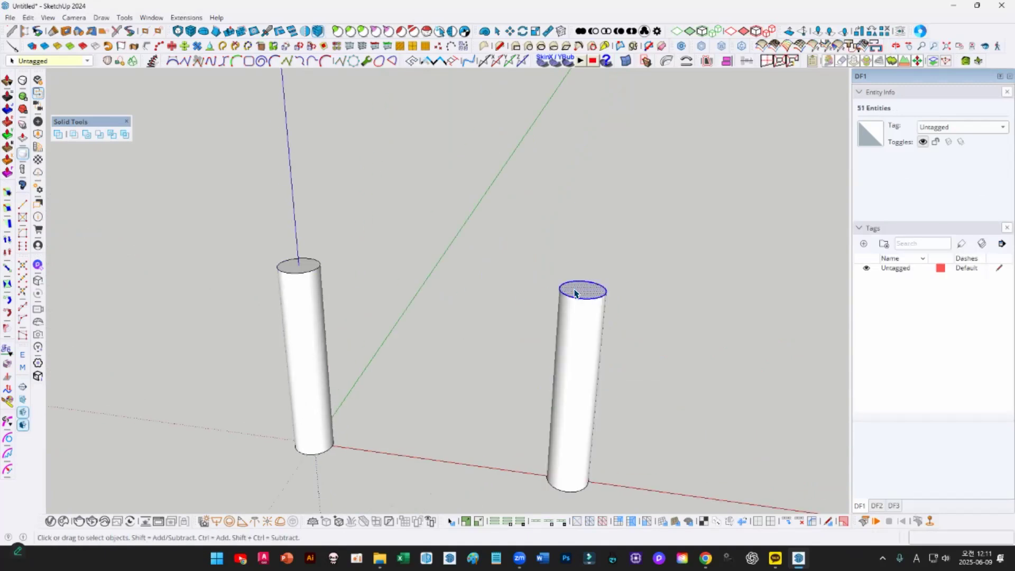
pyautogui.doubleClick(298, 269)
pyautogui.click(299, 273)
pyautogui.press('m')
pyautogui.click(298, 273)
pyautogui.press('ctrl')
pyautogui.click(316, 451)
pyautogui.write('/20')
pyautogui.press('Return')
# - Group the ringed column and the plain column as two separate groups
pyautogui.press('space')
pyautogui.tripleClick(315, 403)
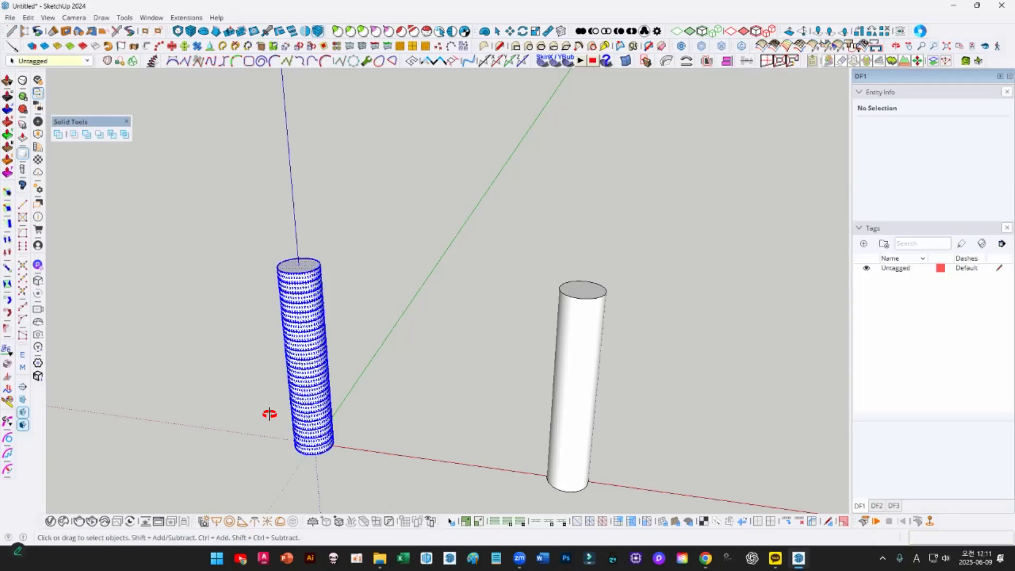
pyautogui.moveTo(269, 414); pyautogui.dragTo(421, 335, button='middle')
pyautogui.click(422, 335)
pyautogui.scroll(-2, 423, 334)
pyautogui.press('space')
pyautogui.moveTo(312, 222); pyautogui.dragTo(407, 442)
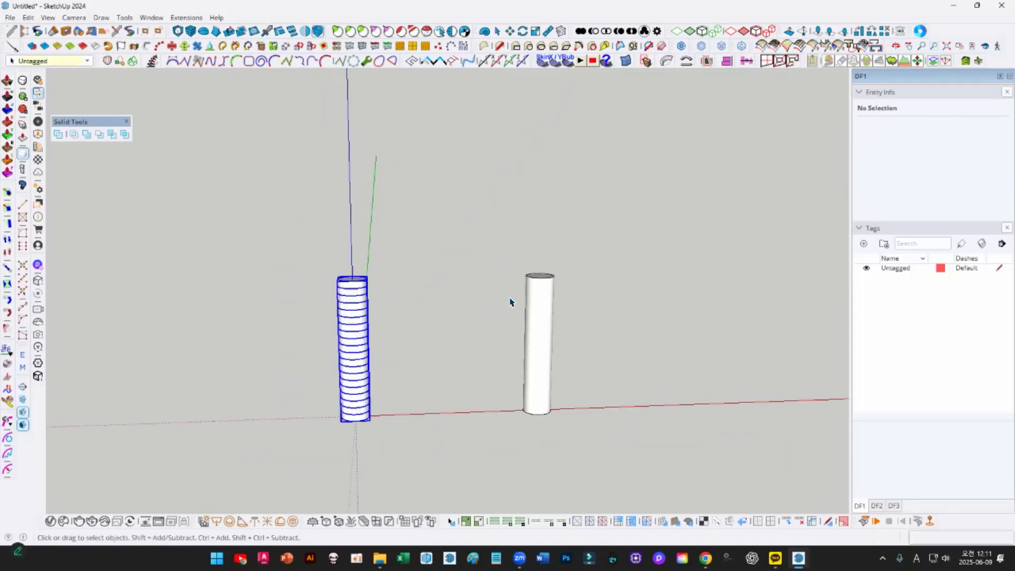
pyautogui.click(548, 294)
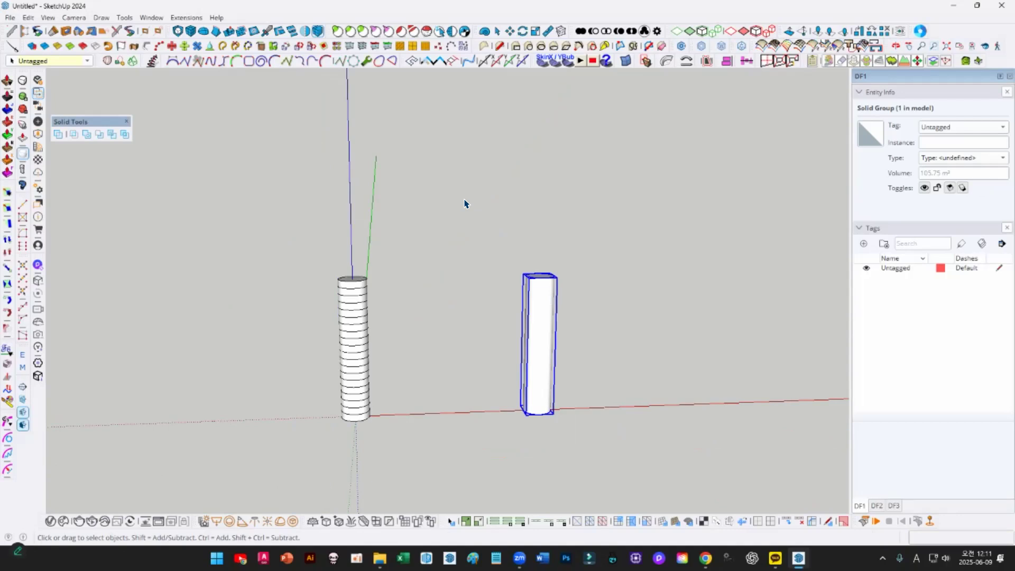
# - Add a 3 x 3 freeform points cage to the ringed column
pyautogui.click(346, 296)
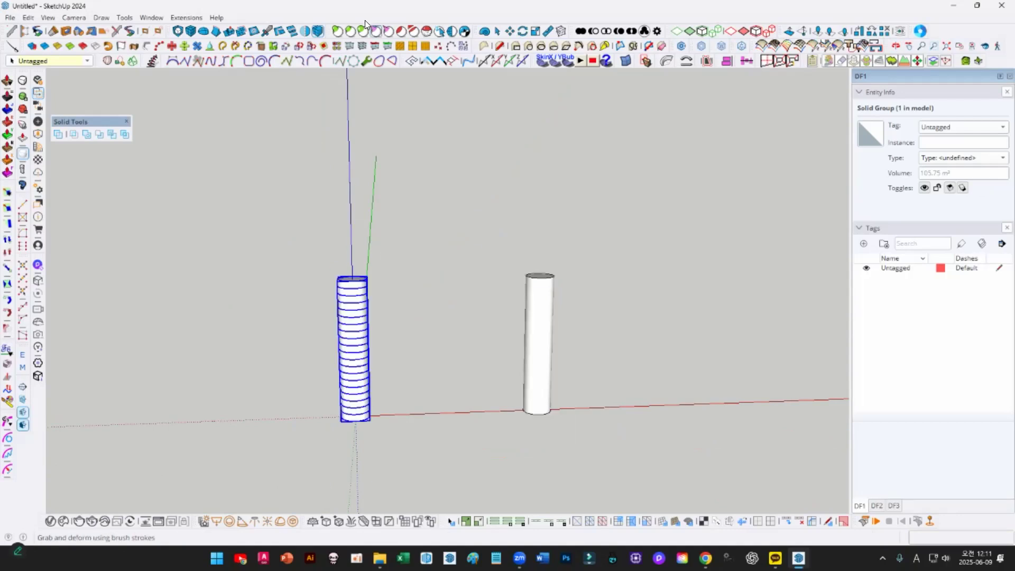
pyautogui.moveTo(414, 279); pyautogui.dragTo(337, 302, button='middle')
pyautogui.scroll(3, 337, 302)
pyautogui.click(492, 276)
pyautogui.click(677, 297)
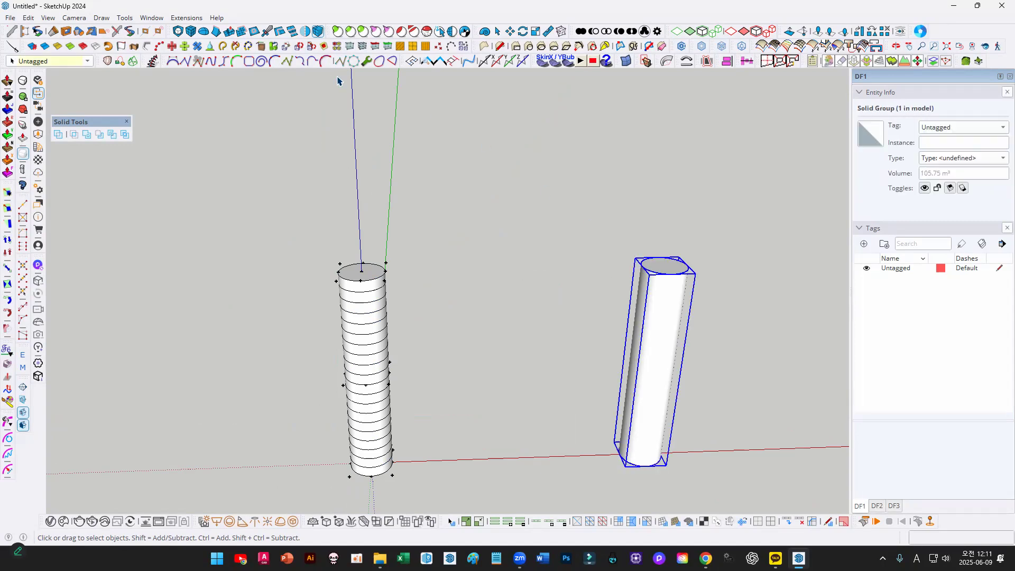
# - Scale the cage's top points outward about their centre to flare the upper end of the ringed column
pyautogui.doubleClick(386, 263)
pyautogui.moveTo(299, 236); pyautogui.dragTo(420, 297)
pyautogui.moveTo(398, 286); pyautogui.dragTo(392, 272, button='middle')
pyautogui.press('s')
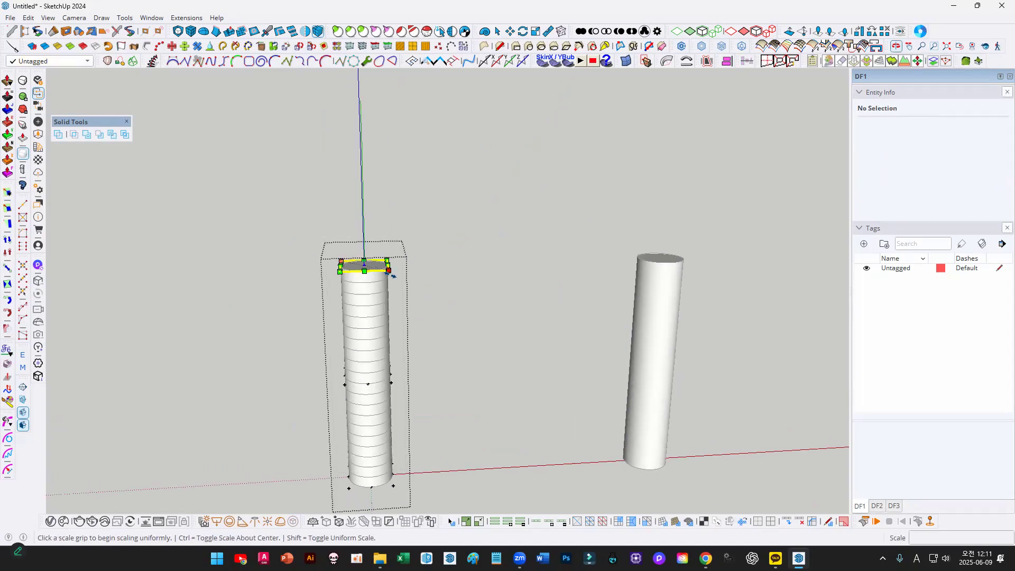
pyautogui.moveTo(392, 272); pyautogui.dragTo(461, 285)
pyautogui.moveTo(461, 285); pyautogui.dragTo(446, 255, button='middle')
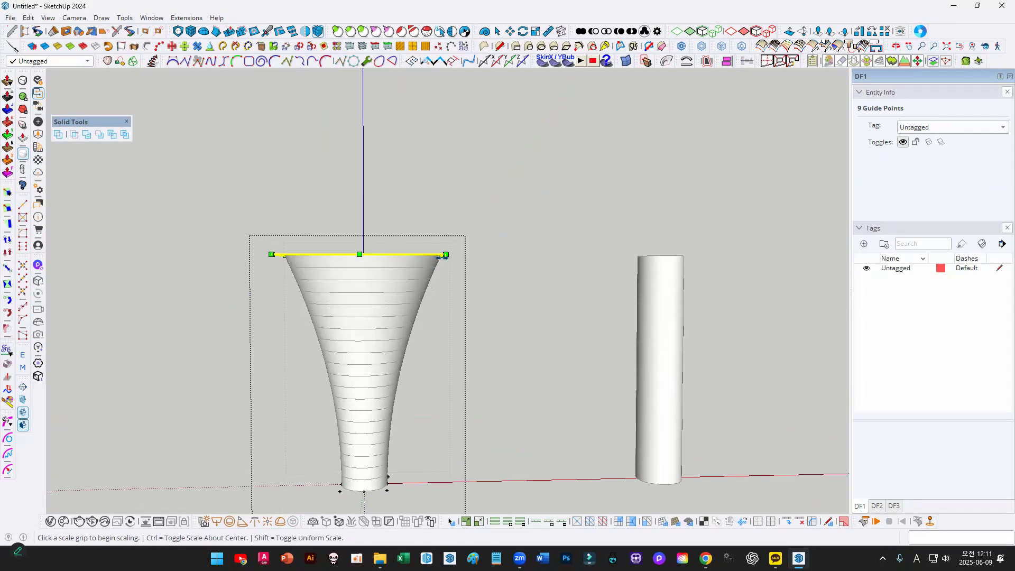
pyautogui.hotkey('ctrl', 't')
pyautogui.press('space')
pyautogui.click(494, 301)
# - Add a 3 x 3 freeform points cage to the plain column and open the cage for editing
pyautogui.keyDown('shift'); pyautogui.moveTo(656, 290); pyautogui.dragTo(548, 194, button='middle'); pyautogui.keyUp('shift')
pyautogui.click(555, 221)
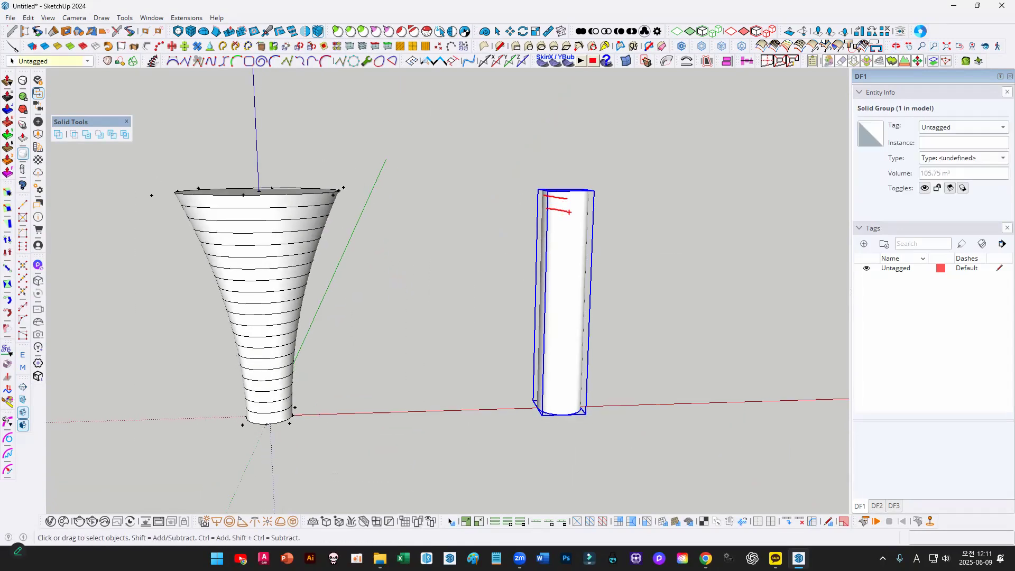
pyautogui.press('Escape')
pyautogui.moveTo(537, 259); pyautogui.dragTo(531, 271)
pyautogui.moveTo(577, 216); pyautogui.dragTo(539, 310)
pyautogui.moveTo(576, 267); pyautogui.dragTo(544, 362)
pyautogui.press('Escape')
pyautogui.moveTo(551, 308); pyautogui.dragTo(502, 351, button='middle')
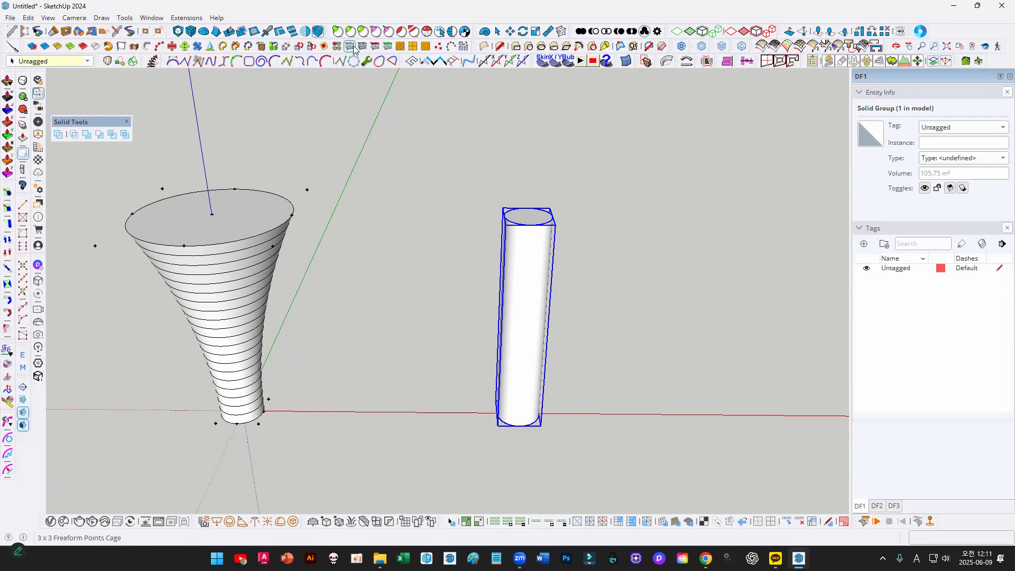
pyautogui.doubleClick(555, 228)
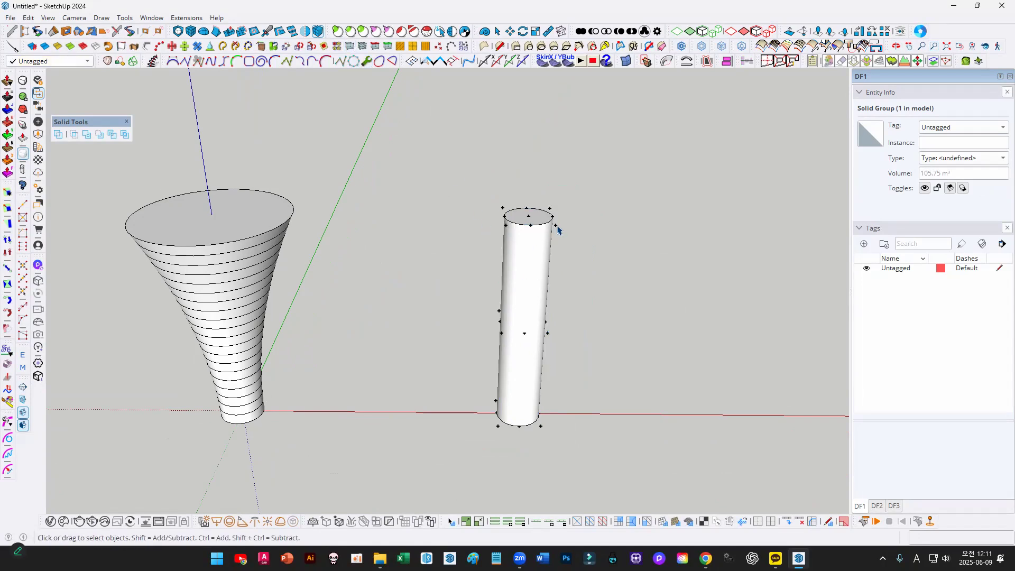
# - Scale the cage's top points outward to widen the upper end of the plain column
pyautogui.moveTo(278, 236); pyautogui.dragTo(257, 421)
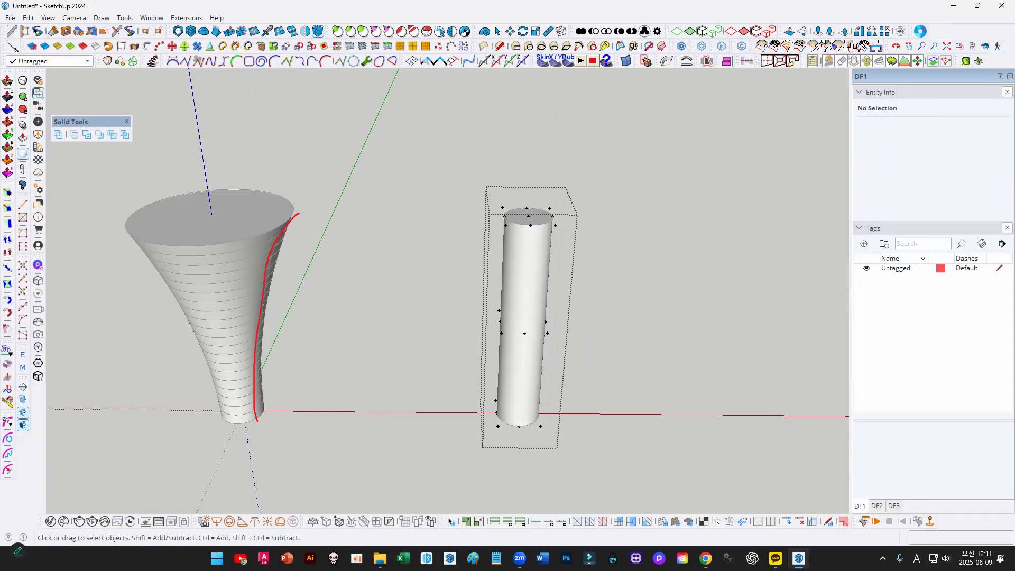
pyautogui.press('Escape')
pyautogui.press('s')
pyautogui.moveTo(470, 180); pyautogui.dragTo(721, 280)
pyautogui.scroll(-2, 558, 270)
pyautogui.moveTo(538, 167); pyautogui.dragTo(546, 132, button='middle')
pyautogui.press('space')
pyautogui.moveTo(438, 241); pyautogui.dragTo(507, 399)
pyautogui.moveTo(641, 218); pyautogui.dragTo(544, 412)
pyautogui.moveTo(662, 210); pyautogui.dragTo(567, 376)
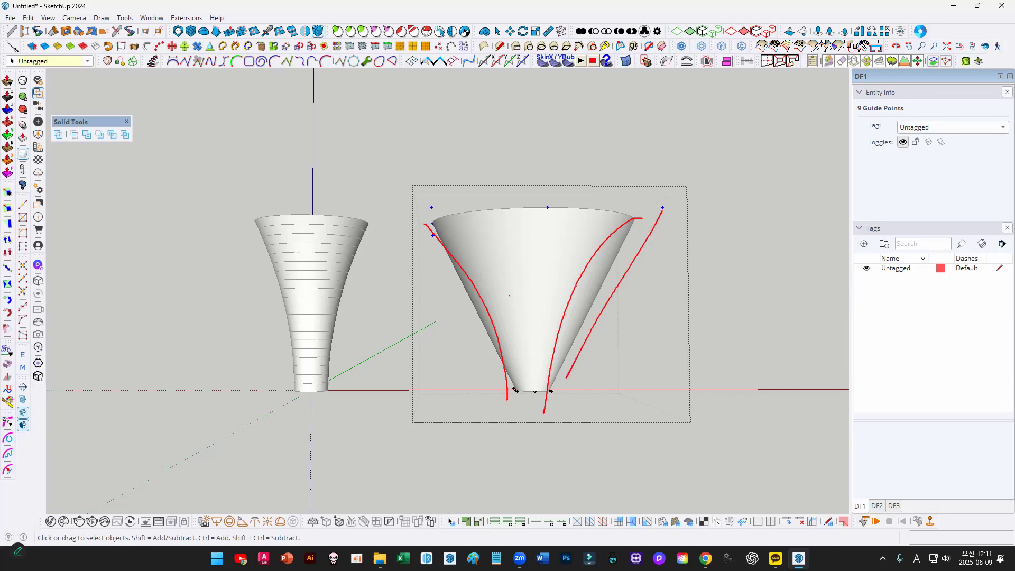
pyautogui.moveTo(432, 235); pyautogui.dragTo(518, 404)
pyautogui.press('Escape')
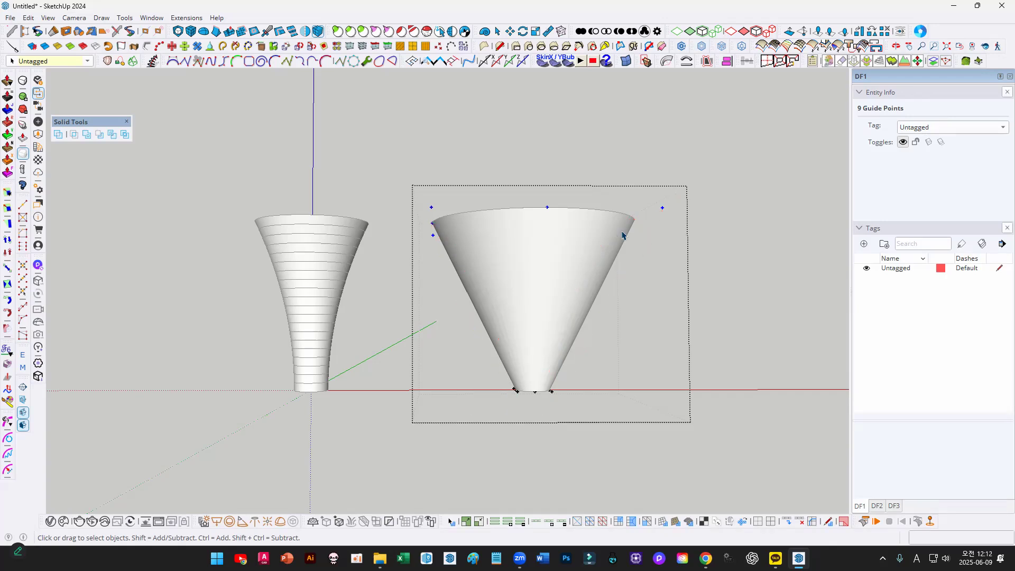
# - Remove the plain column and undo the cage scaling so the ringed column is straight again
pyautogui.keyDown('shift'); pyautogui.click(585, 254); pyautogui.keyUp('shift')
pyautogui.press('Delete')
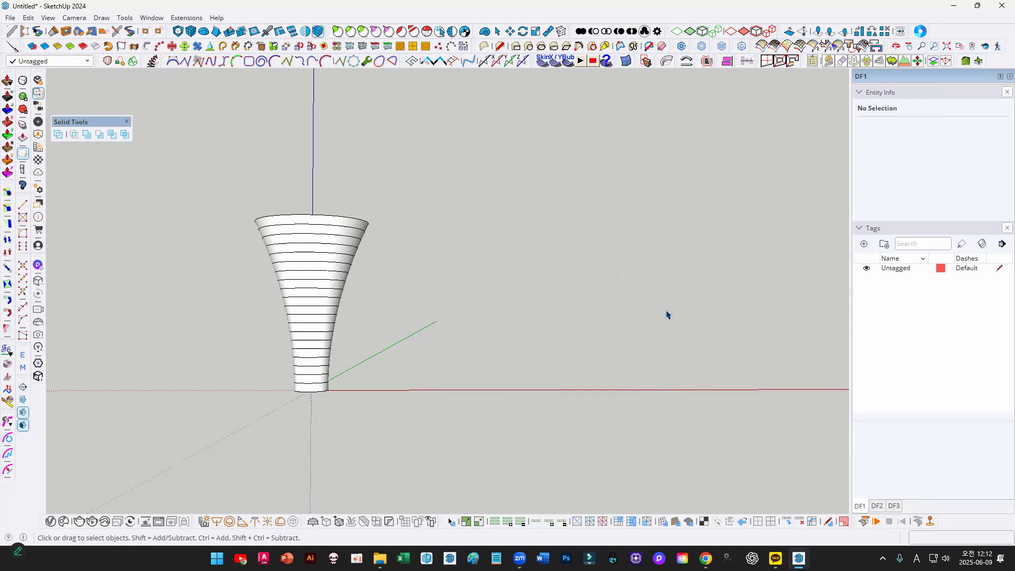
pyautogui.click(344, 230)
pyautogui.hotkey('ctrl', 'z')
pyautogui.hotkey('ctrl', 'z')
pyautogui.hotkey('ctrl', 'z')
pyautogui.hotkey('ctrl', 'z')
pyautogui.hotkey('ctrl', 'z')
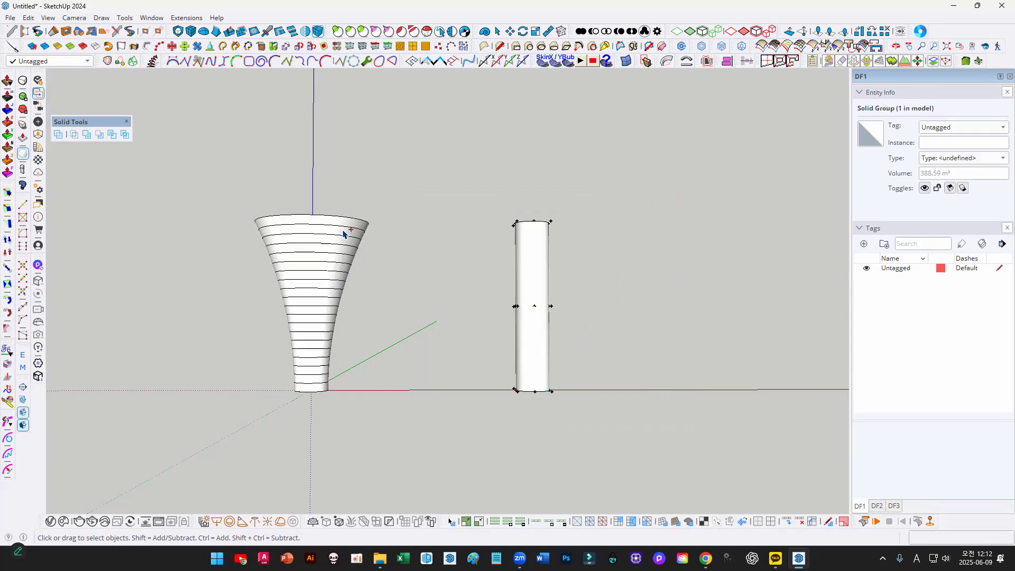
pyautogui.click(353, 231)
pyautogui.hotkey('ctrl', 'z')
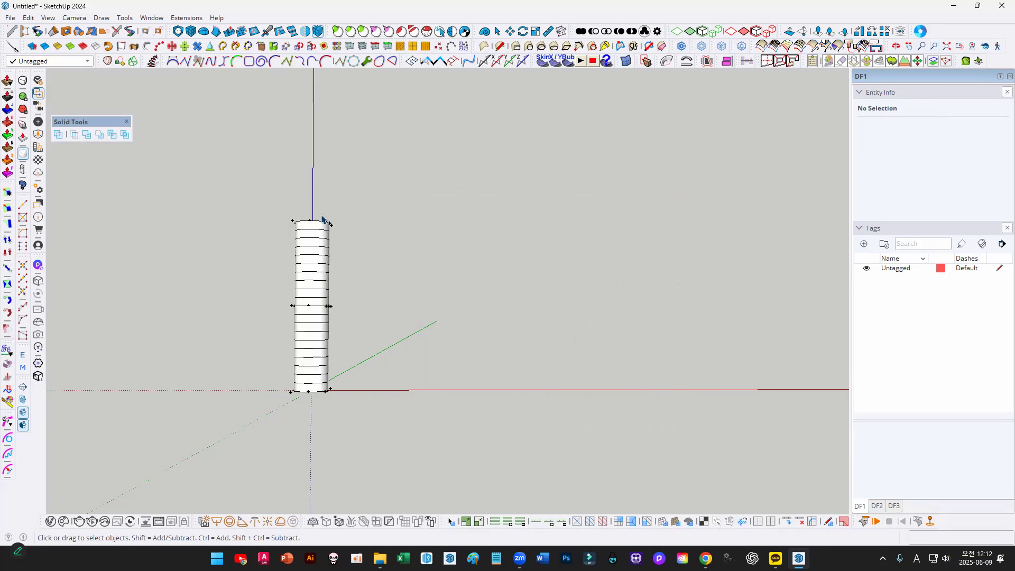
# - Explode the straight ringed column and group its geometry again
pyautogui.moveTo(316, 221); pyautogui.dragTo(313, 261, button='middle')
pyautogui.click(312, 261)
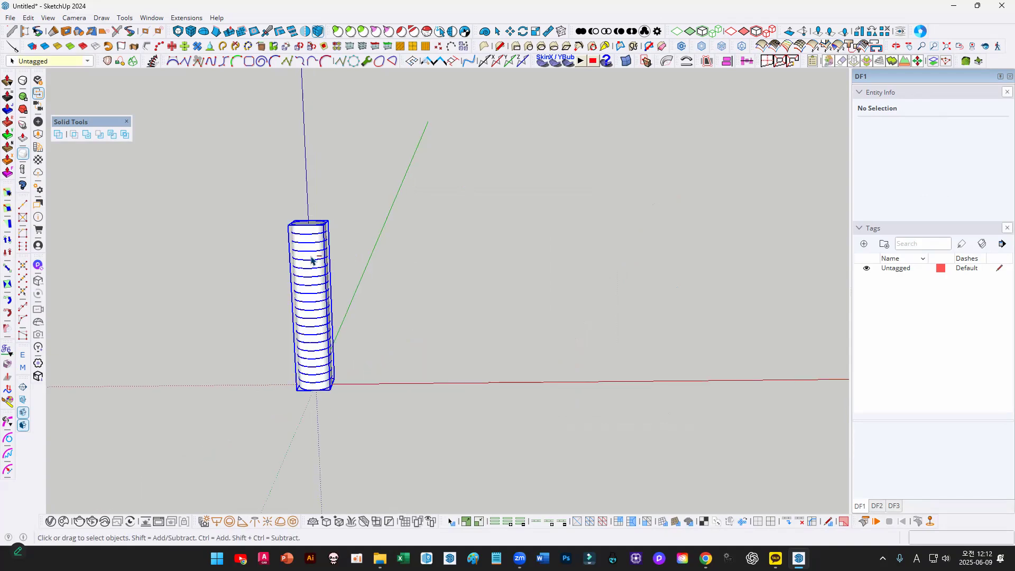
pyautogui.press('x')
pyautogui.hotkey('ctrl', 'g')
# - Open the ringed column's group for editing
pyautogui.keyDown('shift'); pyautogui.moveTo(401, 251); pyautogui.dragTo(481, 251, button='middle'); pyautogui.keyUp('shift')
pyautogui.click(383, 215)
pyautogui.scroll(4, 383, 215)
pyautogui.doubleClick(396, 250)
# - Try adding denser rings by copying the column's top edge down to the base in equal divisions, undo it and close the group
pyautogui.hotkey('ctrl', 'a')
pyautogui.click(401, 237)
pyautogui.keyDown('shift'); pyautogui.click(400, 238); pyautogui.keyUp('shift')
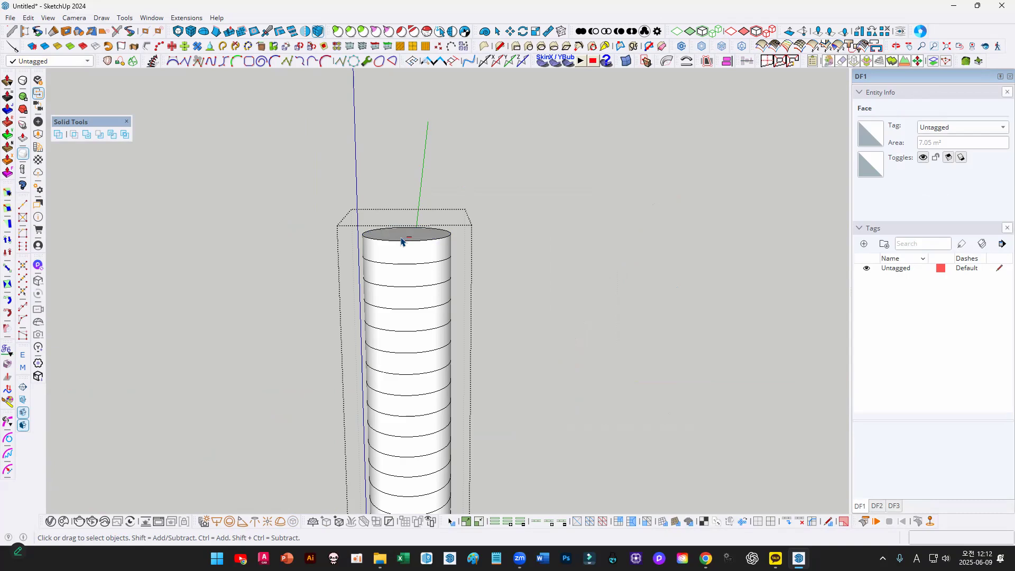
pyautogui.doubleClick(400, 238)
pyautogui.keyDown('shift'); pyautogui.click(402, 239); pyautogui.keyUp('shift')
pyautogui.press('m')
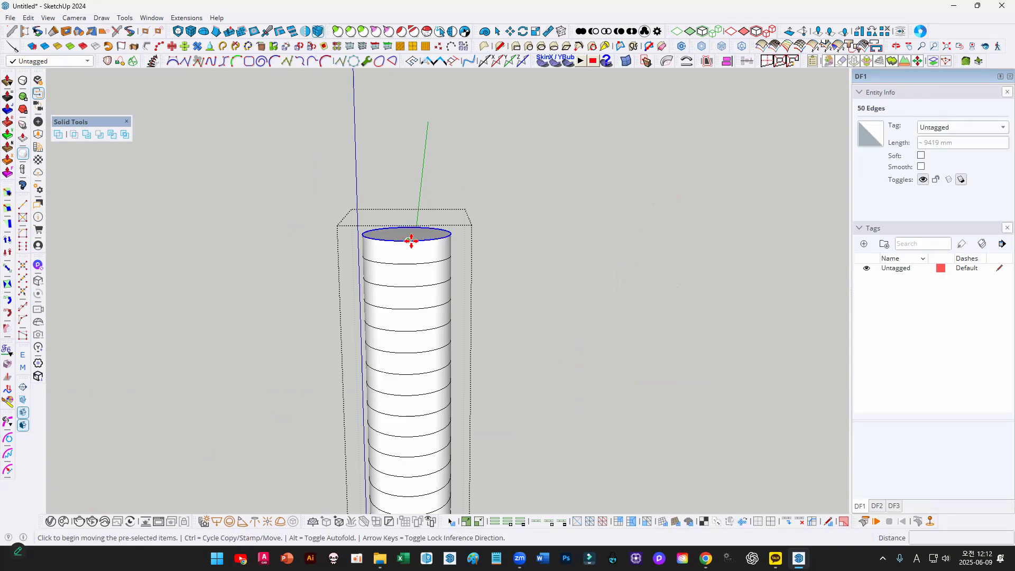
pyautogui.click(412, 241)
pyautogui.press('ctrl')
pyautogui.scroll(-5, 412, 272)
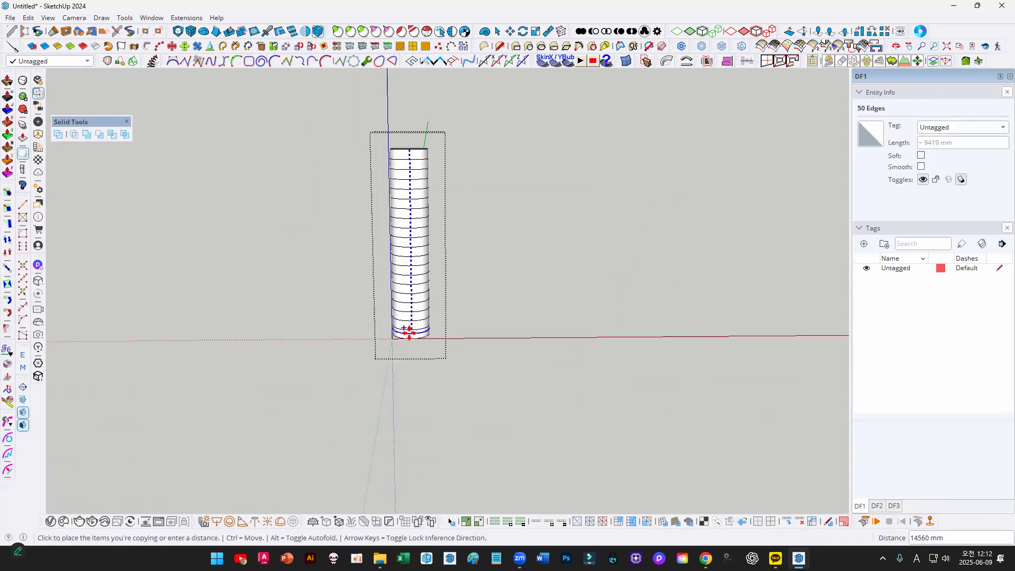
pyautogui.click(406, 337)
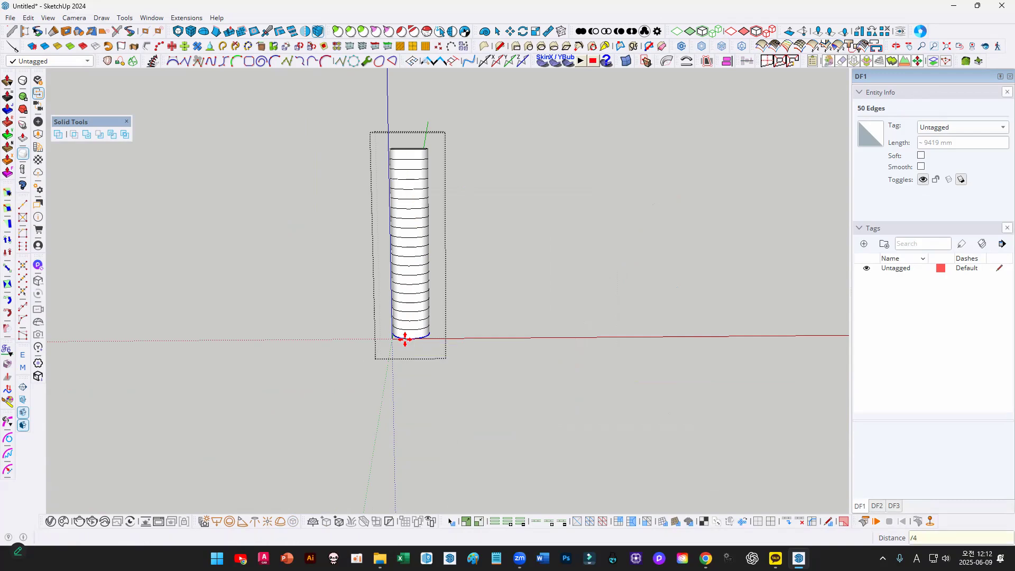
pyautogui.press('space')
pyautogui.moveTo(424, 199); pyautogui.dragTo(404, 242, button='middle')
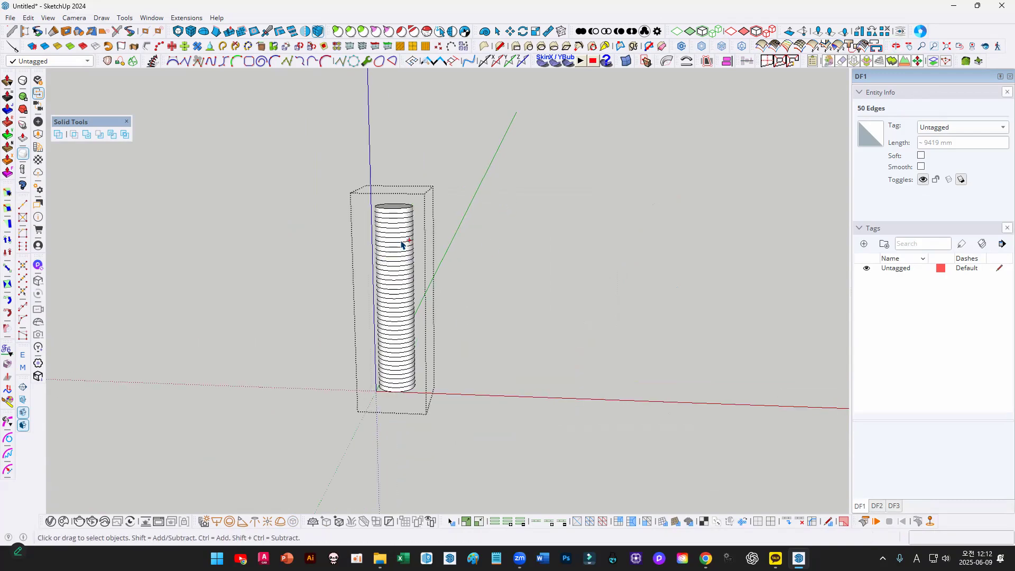
pyautogui.hotkey('ctrl', 't')
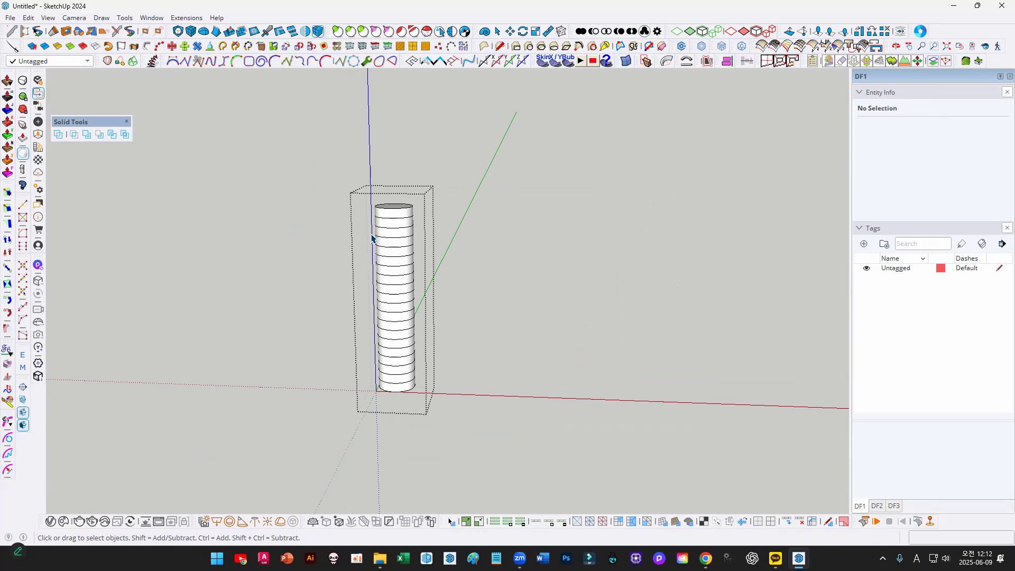
pyautogui.click(483, 209)
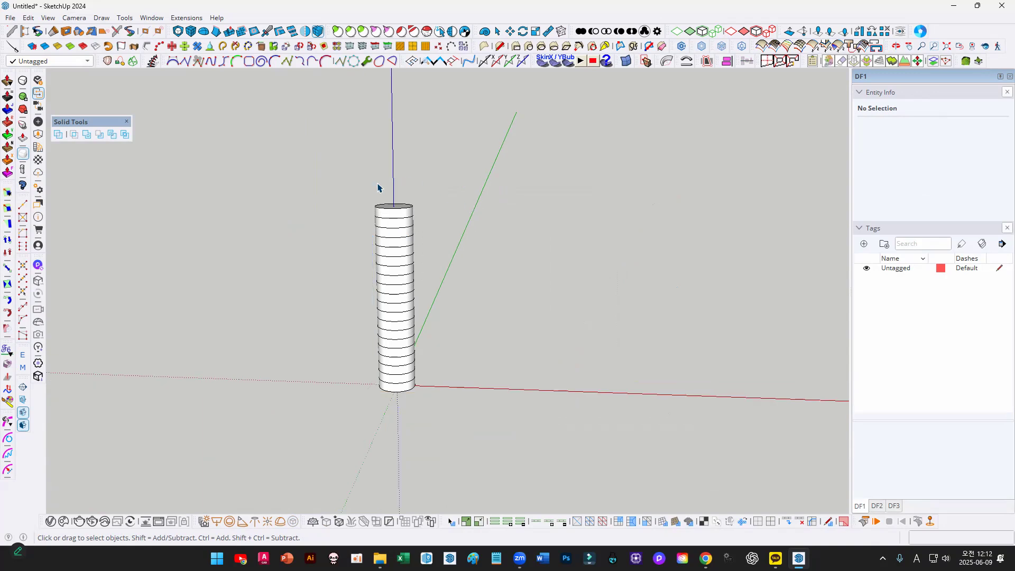
# - Add a SketchyFFD 3x3x3 freeform points cage to the ringed column
pyautogui.click(409, 280)
pyautogui.moveTo(409, 280); pyautogui.dragTo(440, 219, button='middle')
pyautogui.click(410, 217)
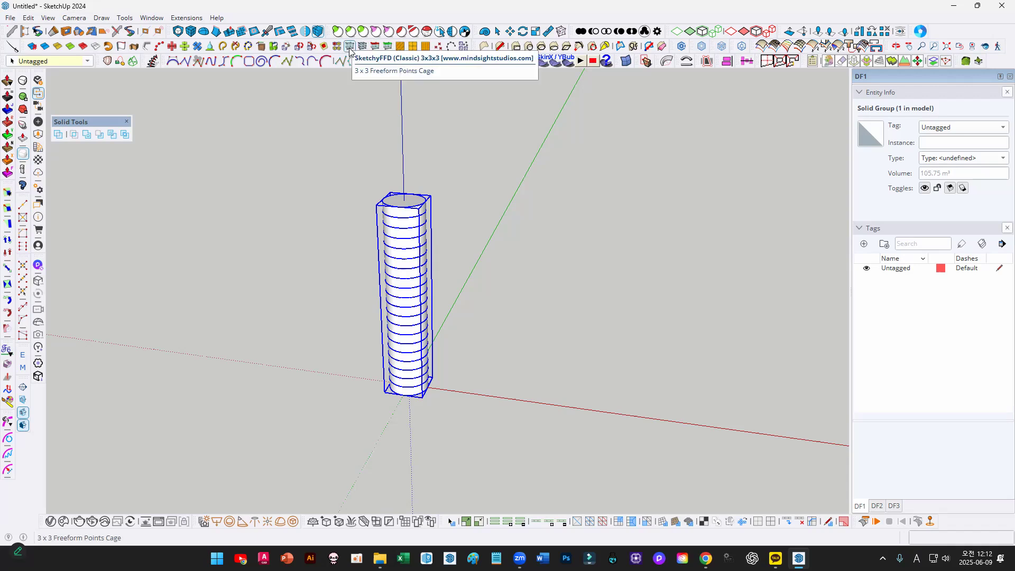
pyautogui.click(349, 51)
# - Open the cage and scale its top layer of points by 0.85 about their centre
pyautogui.moveTo(385, 248)
pyautogui.mouseDown(button='middle')
pyautogui.moveTo(507, 222)
pyautogui.moveTo(425, 206)
pyautogui.moveTo(446, 199)
pyautogui.mouseUp(button='middle')
pyautogui.doubleClick(448, 199)
pyautogui.moveTo(335, 157); pyautogui.dragTo(531, 247)
pyautogui.moveTo(463, 231); pyautogui.dragTo(449, 228, button='middle')
pyautogui.press('s')
pyautogui.moveTo(443, 198); pyautogui.dragTo(534, 212)
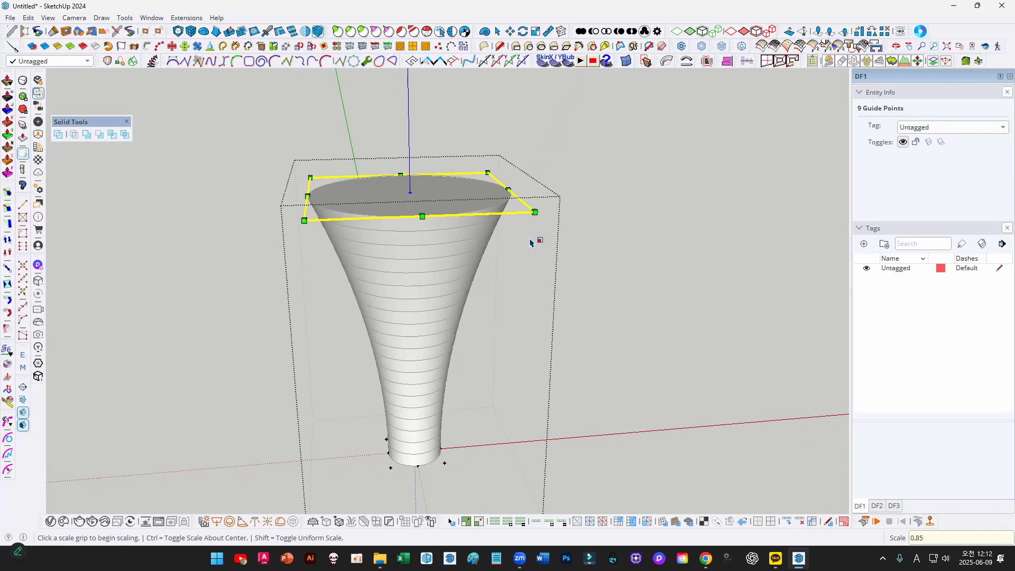
pyautogui.press('Return')
# - Scale the cage's bottom layer of points inward about their centre to match the upper end
pyautogui.moveTo(509, 227); pyautogui.dragTo(419, 380, button='middle')
pyautogui.press('q')
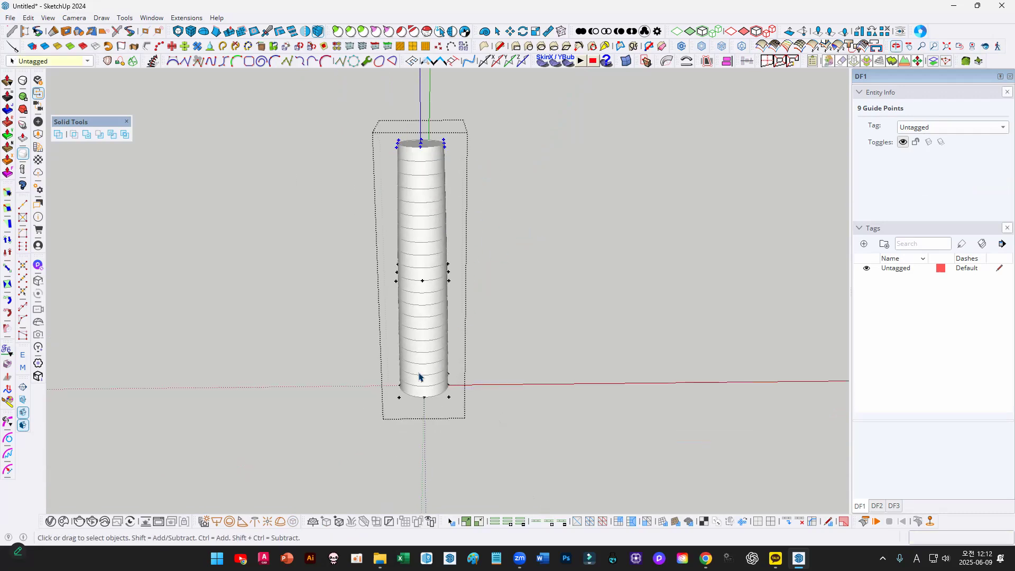
pyautogui.press('s')
pyautogui.moveTo(450, 403); pyautogui.dragTo(542, 441)
pyautogui.write('0.')
pyautogui.press('Return')
# - Scale the cage's middle points about their centre to bulge the column, trying factors 2 and 4 before settling on 3
pyautogui.press('space')
pyautogui.moveTo(351, 225); pyautogui.dragTo(510, 328)
pyautogui.moveTo(509, 317); pyautogui.dragTo(479, 241, button='middle')
pyautogui.press('s')
pyautogui.click(446, 280)
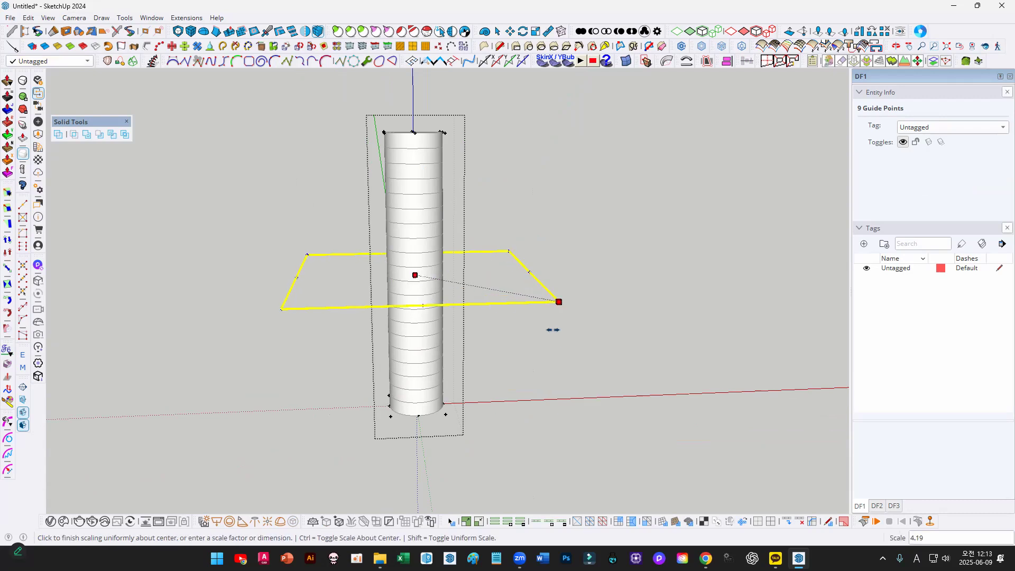
pyautogui.write('3')
pyautogui.press('Return')
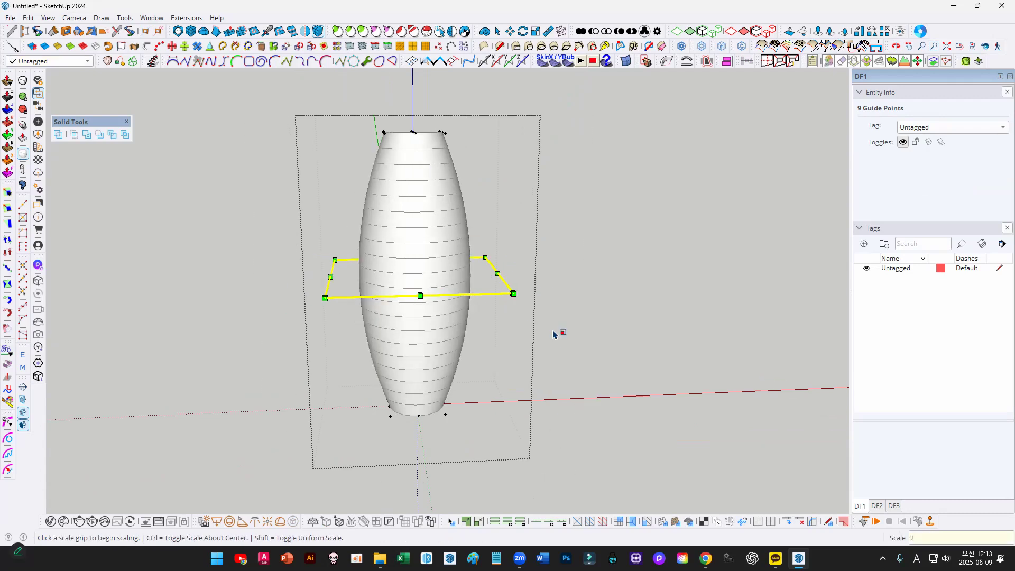
pyautogui.press('Return')
pyautogui.write('4')
pyautogui.press('Return')
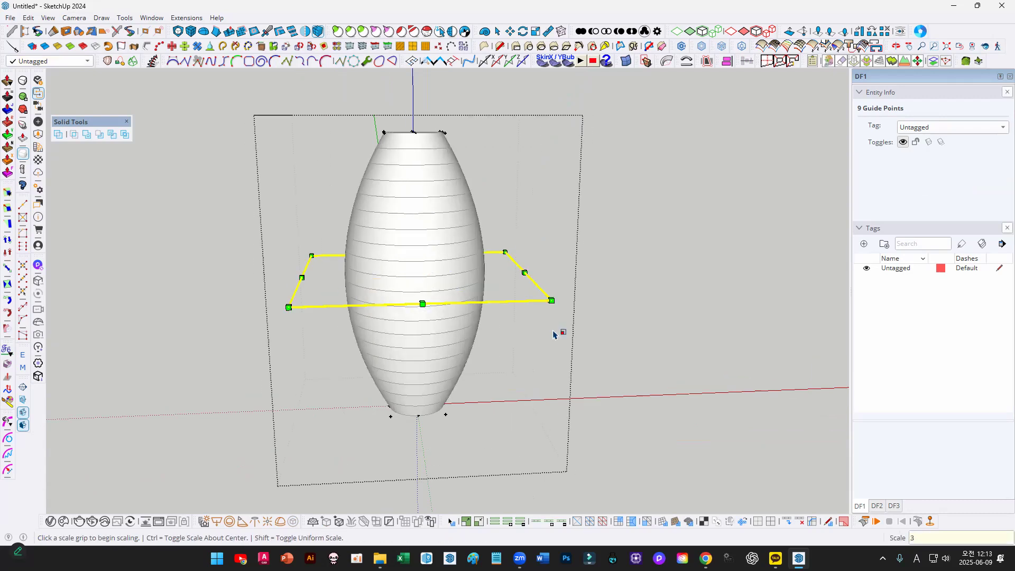
pyautogui.press('Return')
# - Narrow the bulging column's upper end by scaling the cage's top points by another 0.85
pyautogui.moveTo(501, 151); pyautogui.dragTo(478, 111, button='middle')
pyautogui.press('space')
pyautogui.moveTo(354, 97); pyautogui.dragTo(516, 178)
pyautogui.press('s')
pyautogui.moveTo(443, 131); pyautogui.dragTo(435, 132)
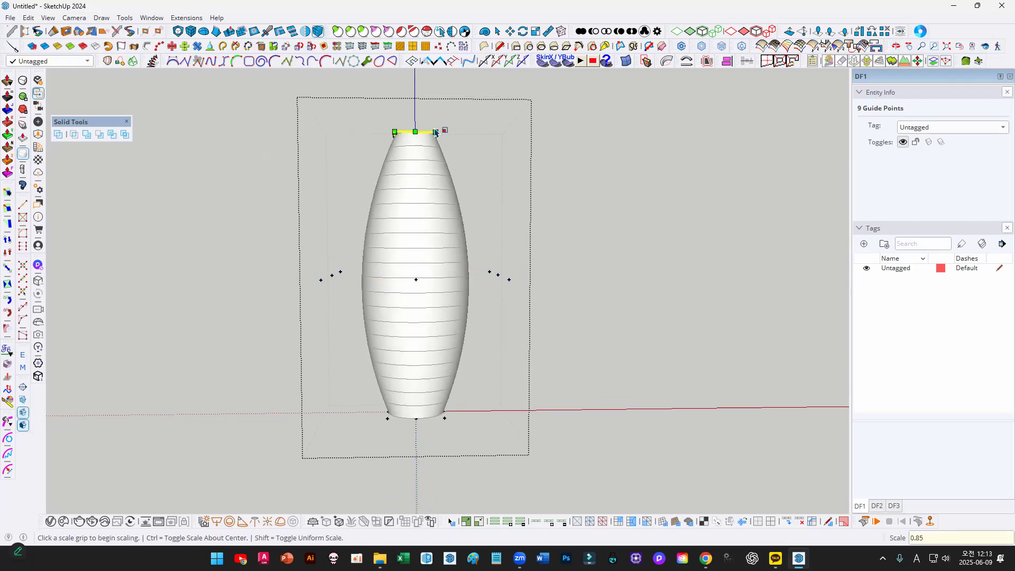
pyautogui.press('Return')
# - Narrow the bulging column's lower end by scaling the cage's bottom points by 0.85
pyautogui.press('space')
pyautogui.moveTo(364, 395); pyautogui.dragTo(435, 418)
pyautogui.press('s')
pyautogui.write('0.85')
pyautogui.press('Return')
pyautogui.press('space')
# - Try scaling the cage's middle points farther outward about their centre
pyautogui.scroll(-2, 645, 204)
pyautogui.moveTo(645, 204); pyautogui.dragTo(516, 267, button='middle')
pyautogui.moveTo(603, 303); pyautogui.dragTo(555, 294, button='middle')
pyautogui.press('s')
pyautogui.keyDown('ctrl'); pyautogui.click(553, 277); pyautogui.keyUp('ctrl')
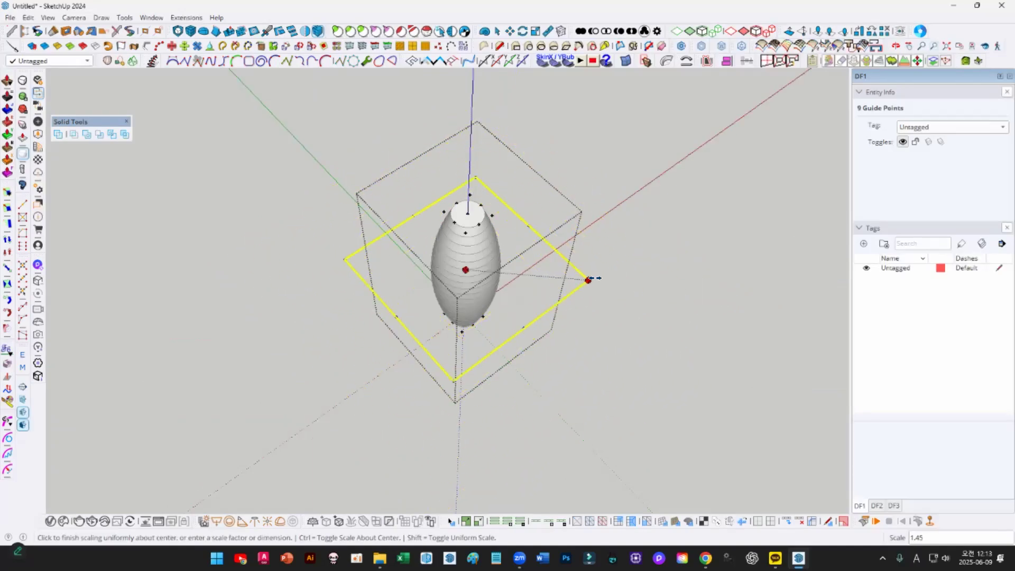
pyautogui.moveTo(616, 281); pyautogui.dragTo(506, 328, button='middle')
pyautogui.moveTo(418, 290); pyautogui.dragTo(444, 72, button='middle')
pyautogui.scroll(4, 506, 244)
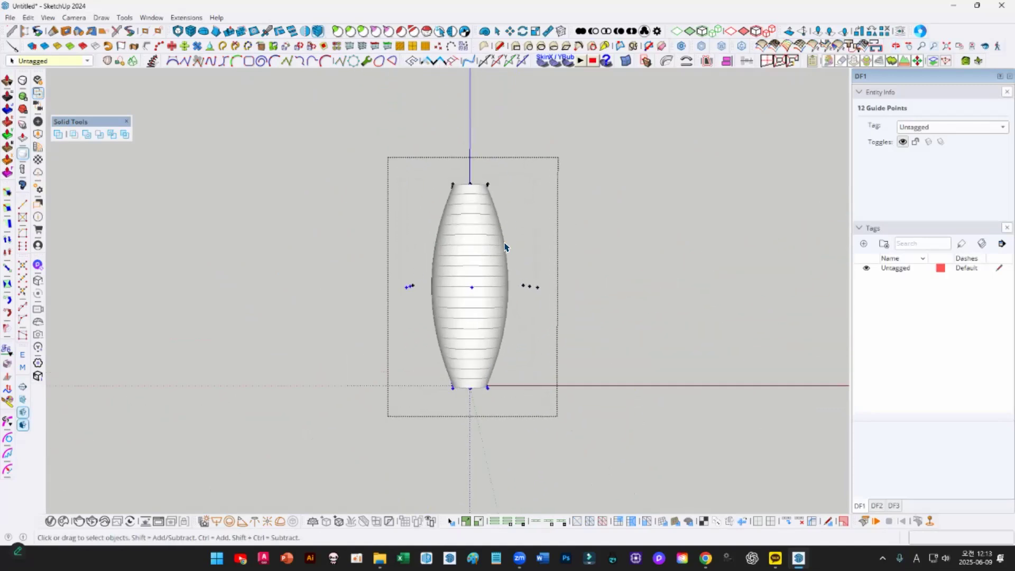
# - Window-select the cage's middle points in the front view and close the cage group
pyautogui.scroll(-2, 509, 247)
pyautogui.press('F2')
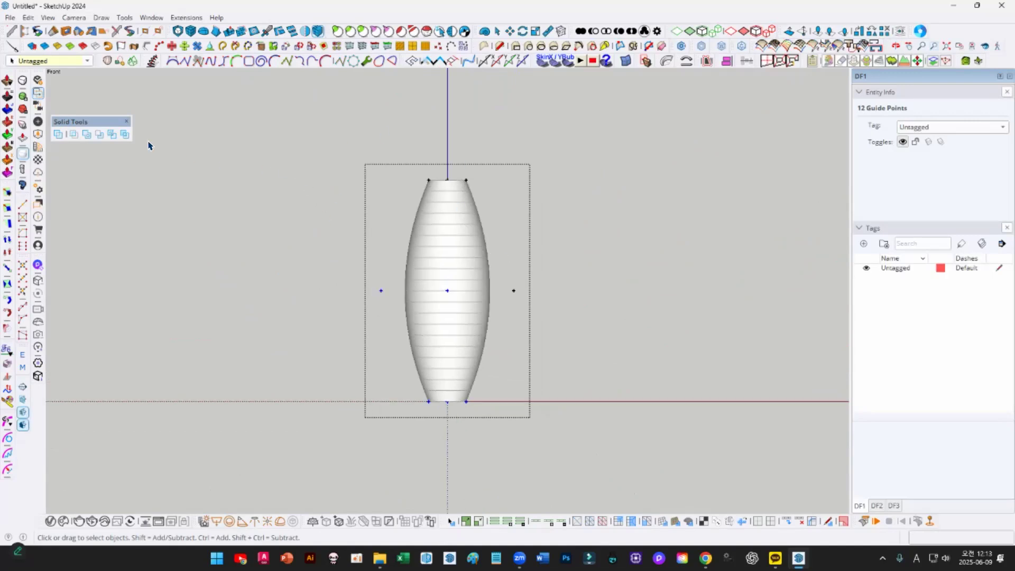
pyautogui.press('Escape')
pyautogui.moveTo(345, 242)
pyautogui.mouseDown()
pyautogui.moveTo(664, 344)
pyautogui.moveTo(614, 342)
pyautogui.mouseUp()
pyautogui.moveTo(426, 228); pyautogui.dragTo(381, 290, button='middle')
pyautogui.click(560, 326)
pyautogui.press('Escape')
pyautogui.scroll(-1, 484, 288)
# - Delete the cage's control-point group and undo the deletion
pyautogui.click(450, 249)
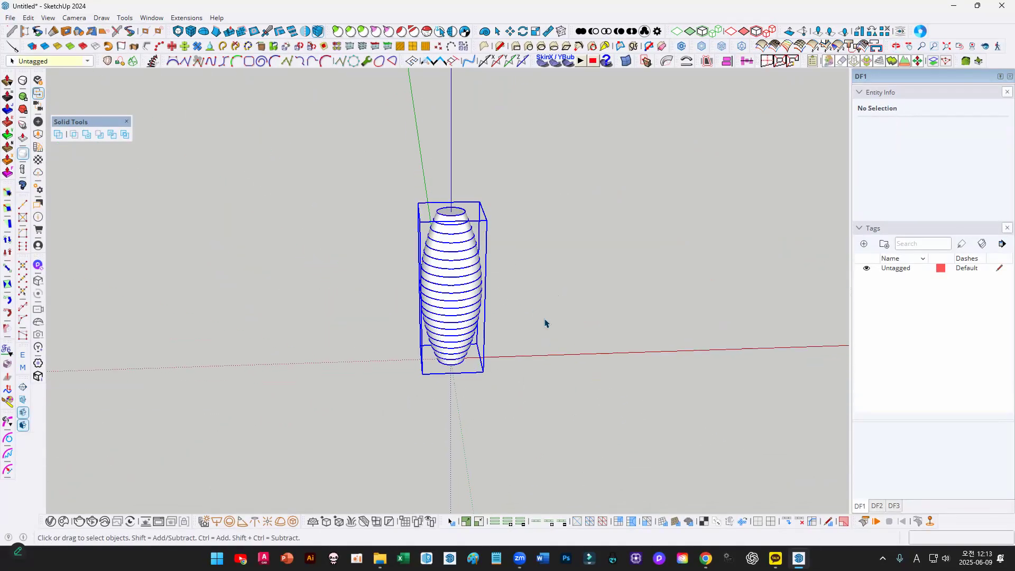
pyautogui.click(530, 309)
pyautogui.moveTo(472, 211); pyautogui.dragTo(472, 222)
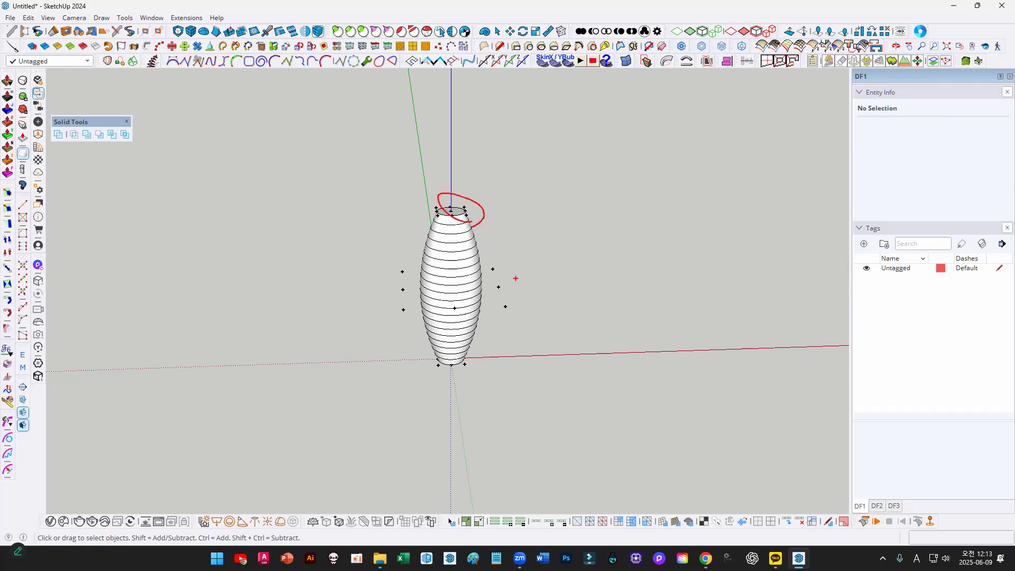
pyautogui.press('Escape')
pyautogui.click(498, 282)
pyautogui.scroll(2, 498, 280)
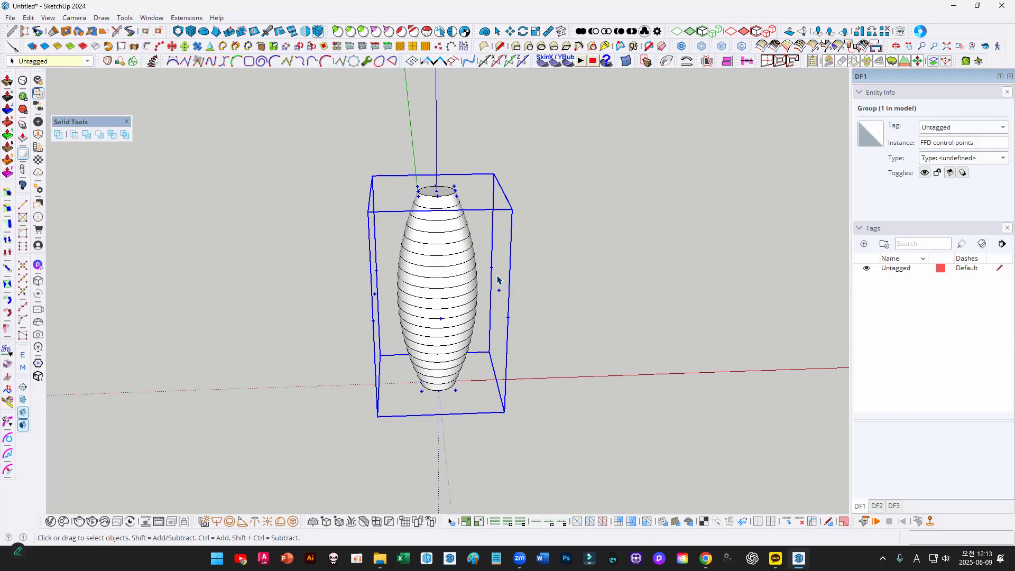
pyautogui.press('Delete')
pyautogui.hotkey('ctrl', 'z')
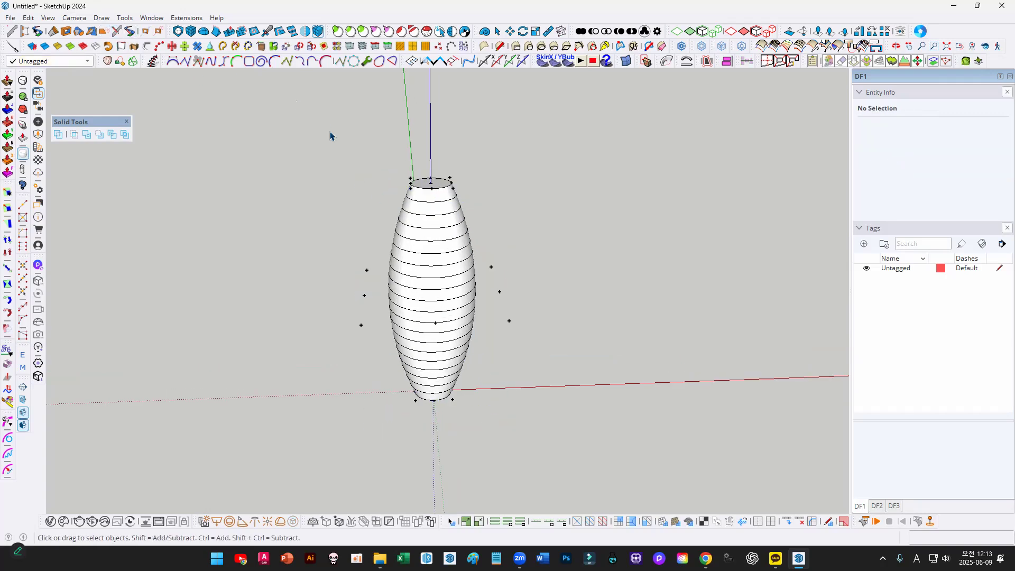
# - Delete all guides to remove the cage's control points from around the bulging column
pyautogui.moveTo(212, 139); pyautogui.dragTo(342, 154)
pyautogui.click(31, 19)
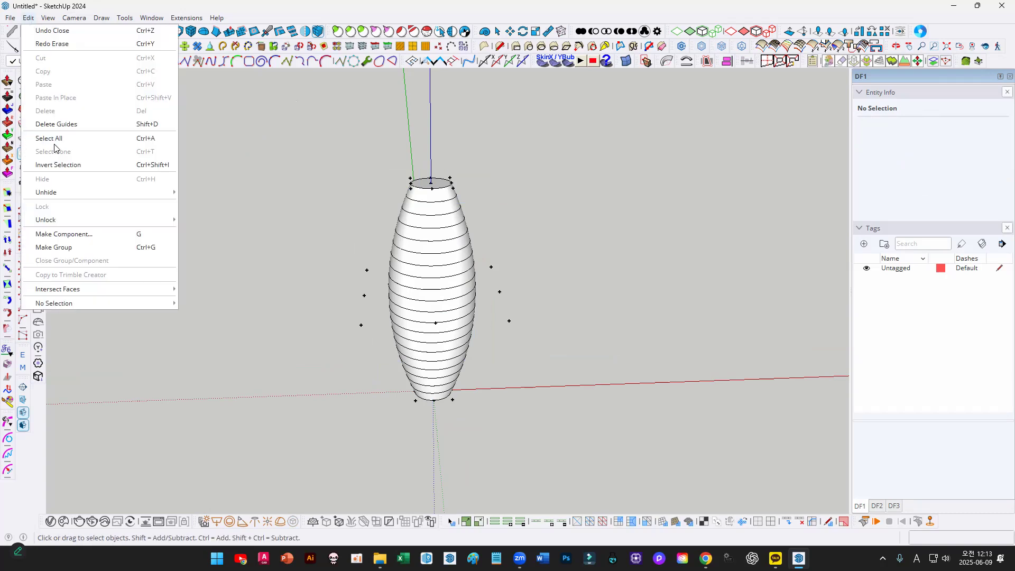
pyautogui.click(91, 126)
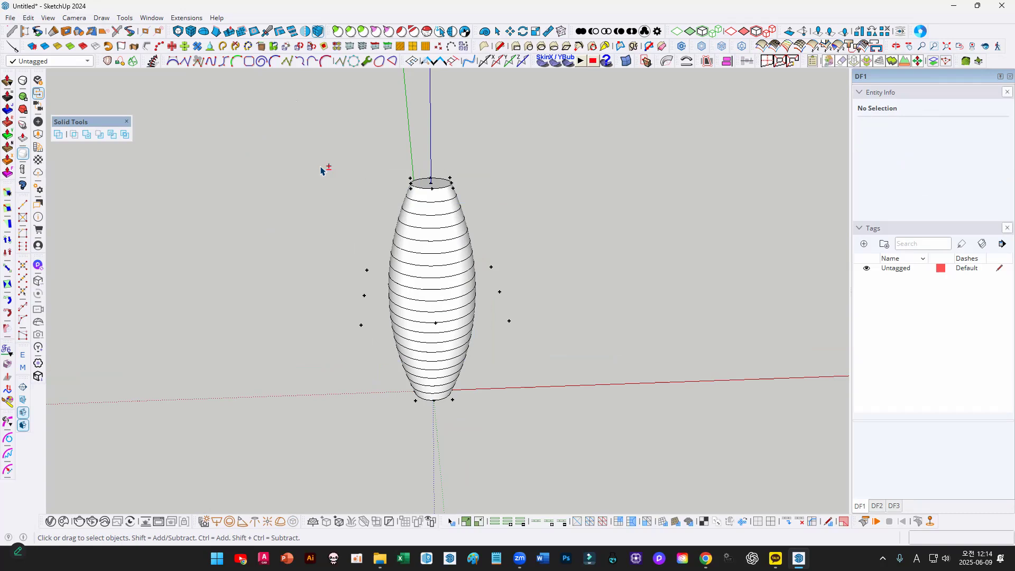
pyautogui.moveTo(411, 252); pyautogui.dragTo(438, 272, button='middle')
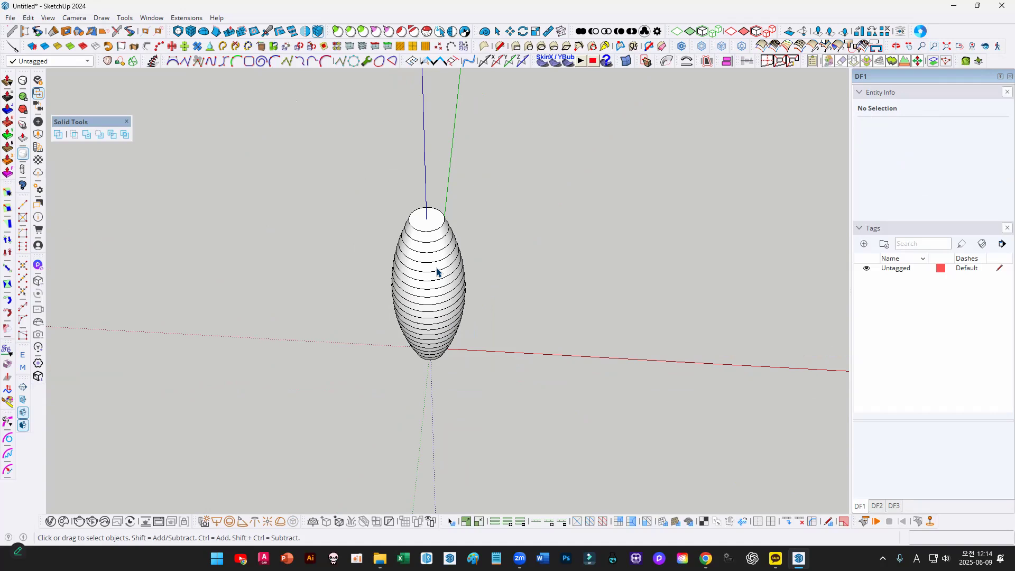
# - Twist the bulging column 90° about its vertical axis with Box Twisting, using its centre as the origin
pyautogui.click(437, 237)
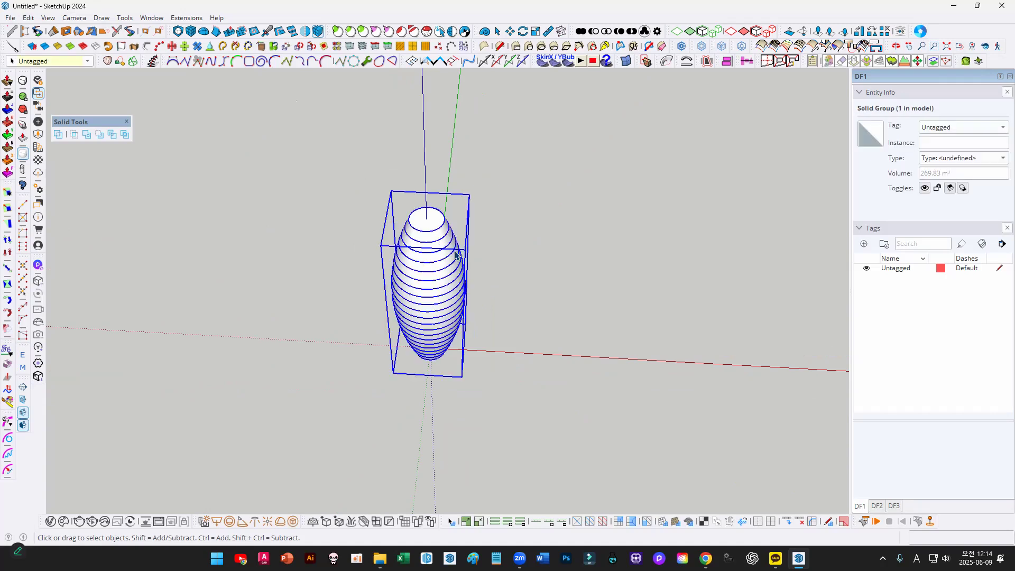
pyautogui.click(498, 271)
pyautogui.click(545, 279)
pyautogui.press('space')
pyautogui.hotkey('ctrl', 'z')
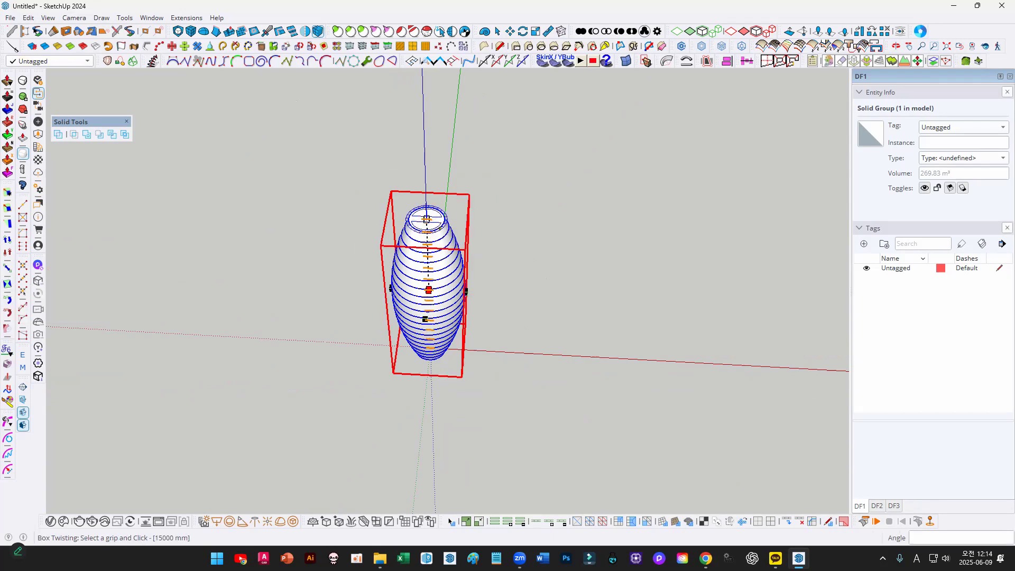
pyautogui.click(426, 218)
pyautogui.click(619, 256)
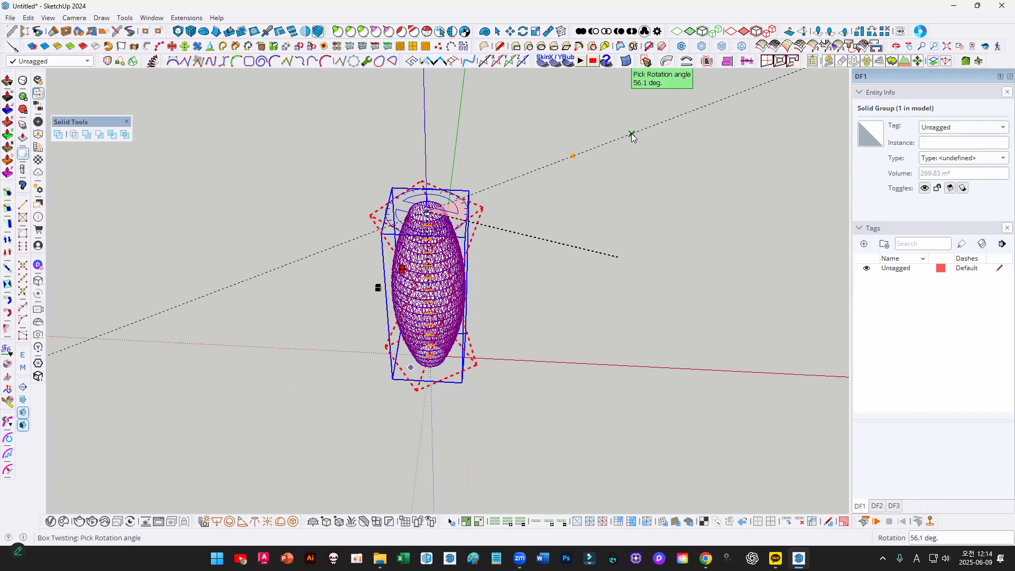
pyautogui.press('Return')
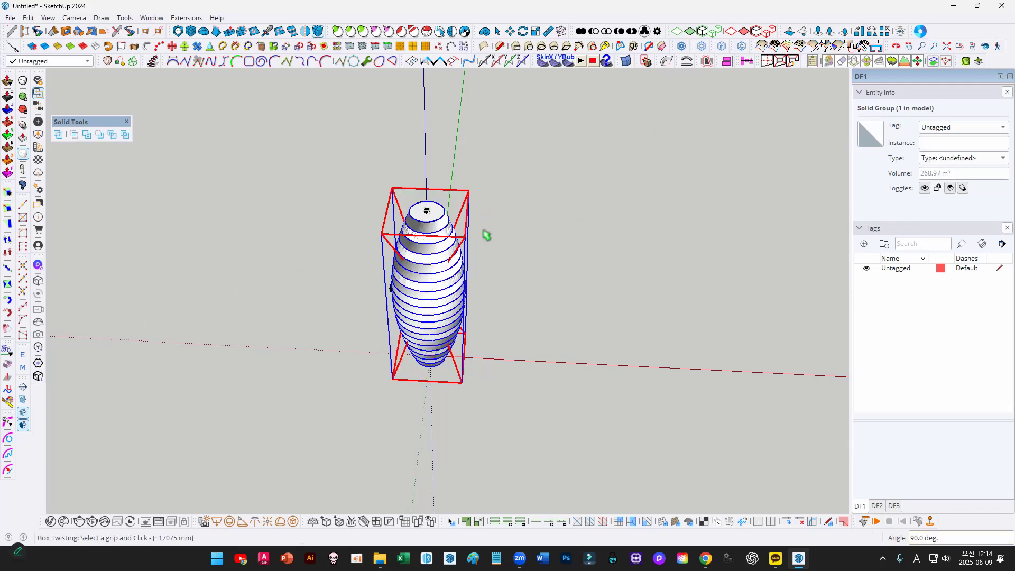
# - Explode the twisted column and undo back to the untwisted solid group
pyautogui.click(485, 234)
pyautogui.click(428, 233)
pyautogui.press('x')
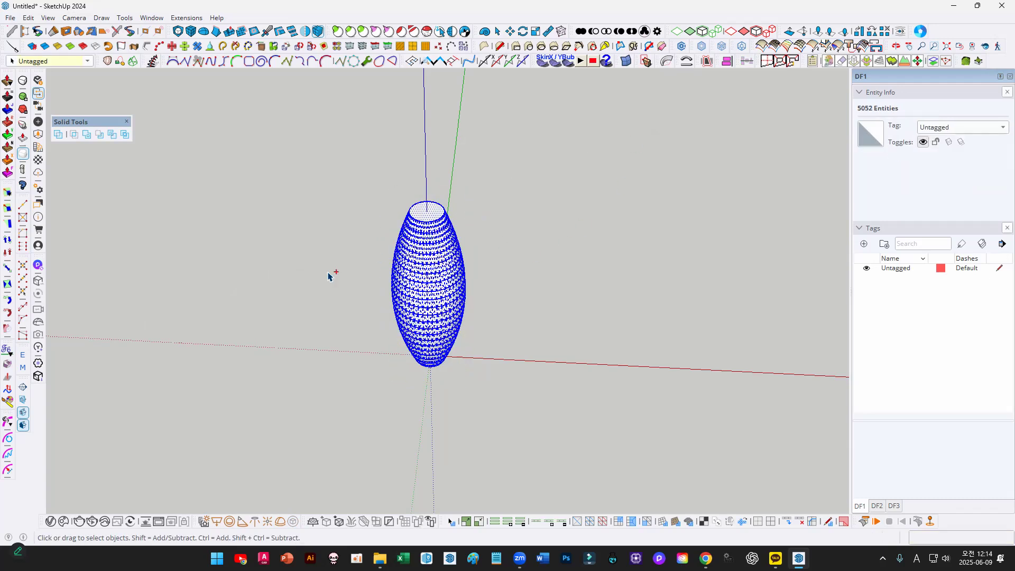
pyautogui.hotkey('ctrl', 'z')
# - Twist the bulging column 90° about its vertical axis with Box Twisting, uniformly from the opposite point at its base
pyautogui.click(6, 285)
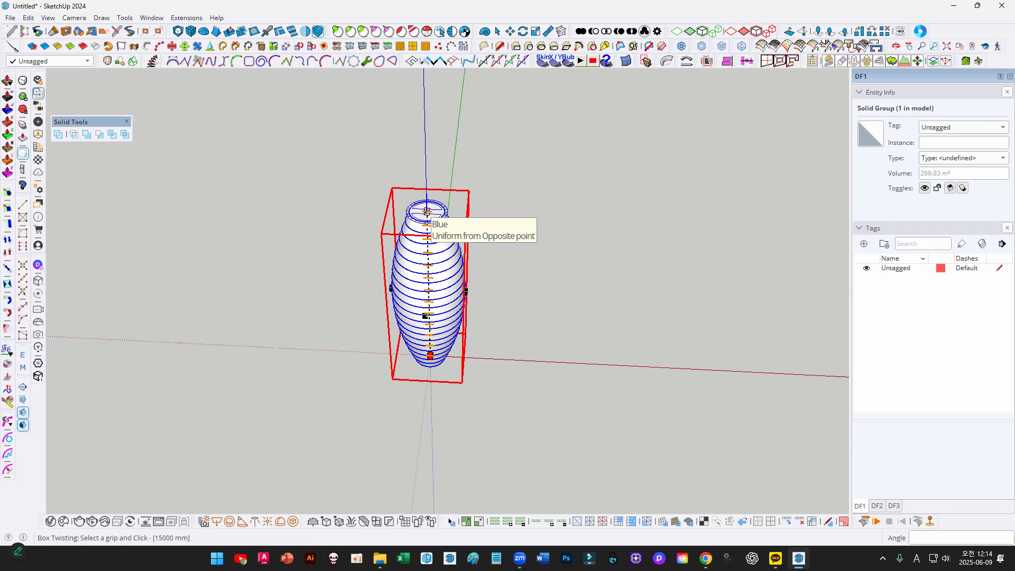
pyautogui.click(426, 211)
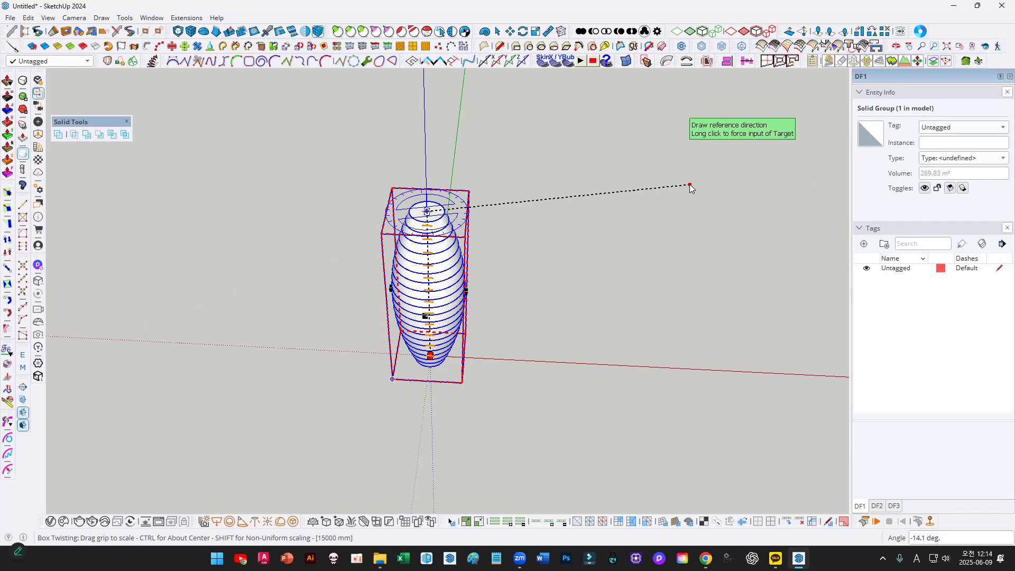
pyautogui.click(615, 267)
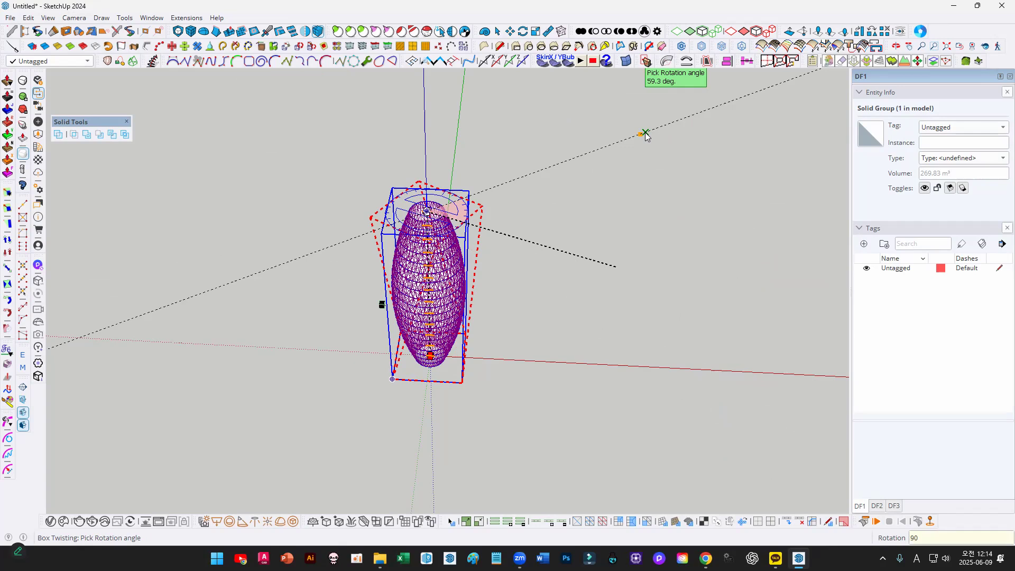
pyautogui.press('Return')
pyautogui.press('space')
pyautogui.scroll(3, 442, 281)
pyautogui.moveTo(372, 301); pyautogui.dragTo(299, 138, button='middle')
pyautogui.moveTo(455, 286); pyautogui.dragTo(502, 391, button='middle')
pyautogui.scroll(-5, 410, 329)
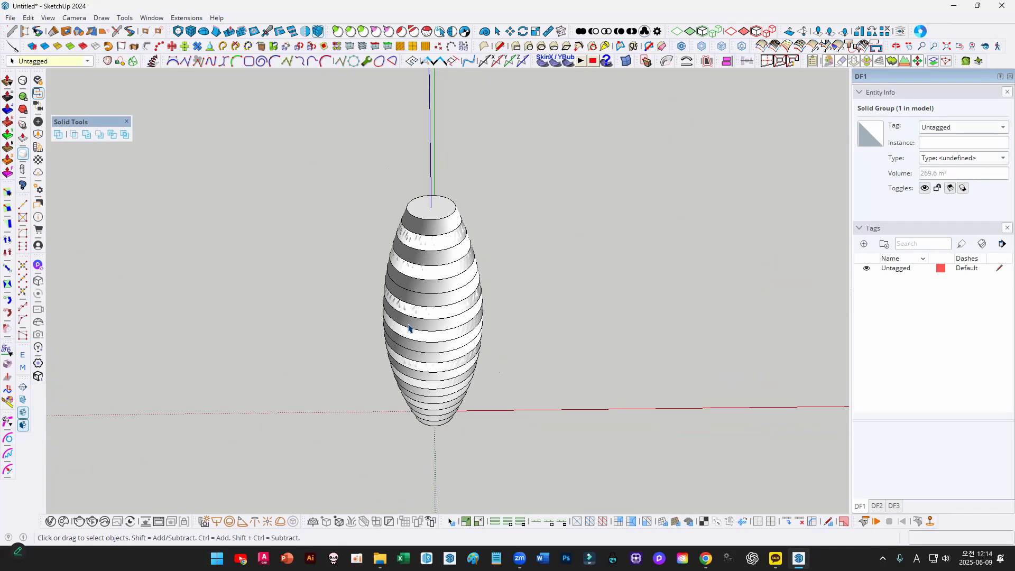
# - Draw a long, narrow rectangle on the ground beside the twisted column
pyautogui.keyDown('shift'); pyautogui.moveTo(544, 301); pyautogui.dragTo(415, 319, button='middle'); pyautogui.keyUp('shift')
pyautogui.click(415, 319)
pyautogui.press('r')
pyautogui.click(438, 245)
pyautogui.keyDown('shift'); pyautogui.moveTo(477, 501); pyautogui.dragTo(455, 373, button='middle'); pyautogui.keyUp('shift')
pyautogui.click(459, 457)
pyautogui.press('space')
pyautogui.scroll(-2, 426, 397)
# - Narrow the ground rectangle along the red axis to about 0.48 of its width
pyautogui.doubleClick(433, 322)
pyautogui.press('s')
pyautogui.moveTo(445, 293); pyautogui.dragTo(425, 294)
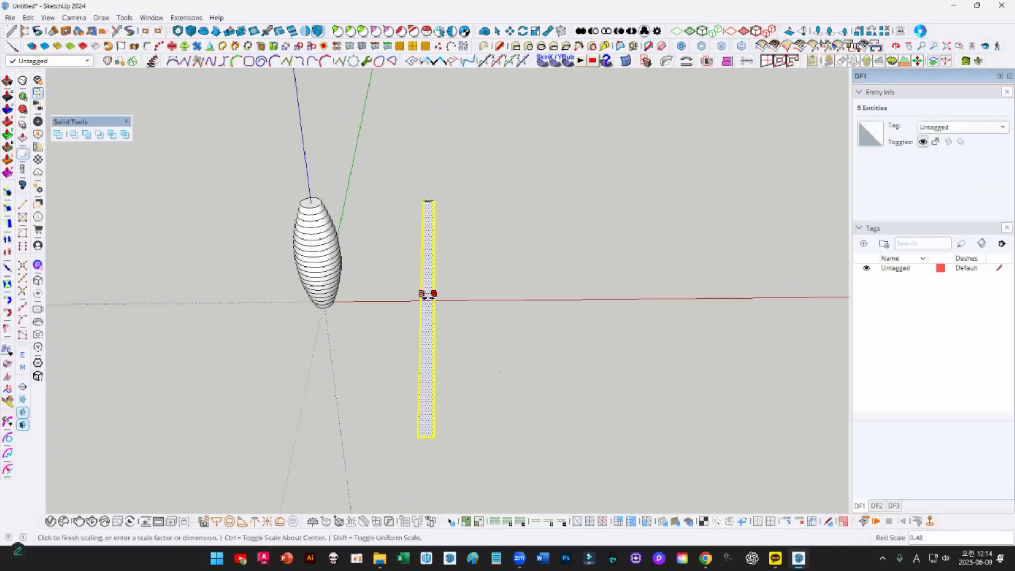
pyautogui.press('space')
# - Move the narrowed rectangle about 8942 mm across the ground beside the column
pyautogui.moveTo(423, 329); pyautogui.dragTo(483, 346, button='middle')
pyautogui.press('m')
pyautogui.click(483, 346)
pyautogui.click(551, 342)
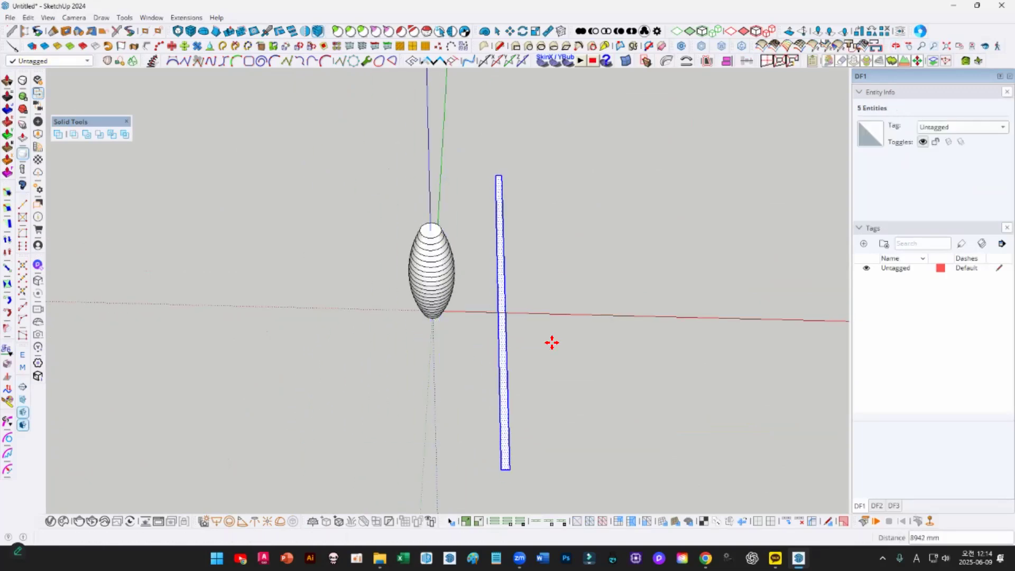
# - Scale the long ground rectangle along the red axis to a width of 700 mm
pyautogui.keyDown('shift'); pyautogui.moveTo(550, 342); pyautogui.dragTo(479, 335, button='middle'); pyautogui.keyUp('shift')
pyautogui.scroll(1, 434, 290)
pyautogui.scroll(2, 435, 290)
pyautogui.press('s')
pyautogui.click(442, 299)
pyautogui.write('700m')
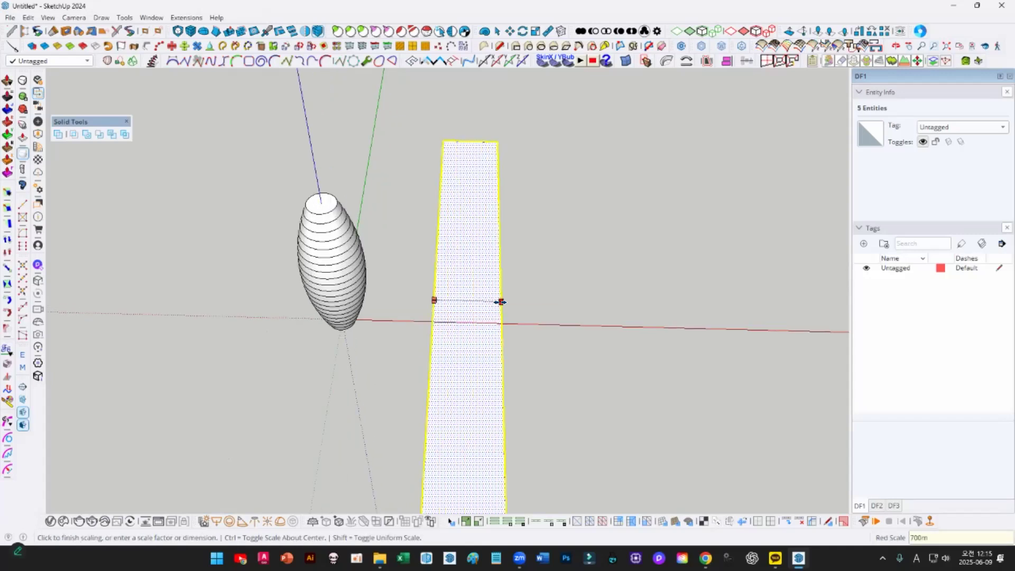
pyautogui.write('m')
pyautogui.press('Return')
pyautogui.press('space')
pyautogui.scroll(-2, 500, 306)
pyautogui.moveTo(500, 306); pyautogui.dragTo(527, 269, button='middle')
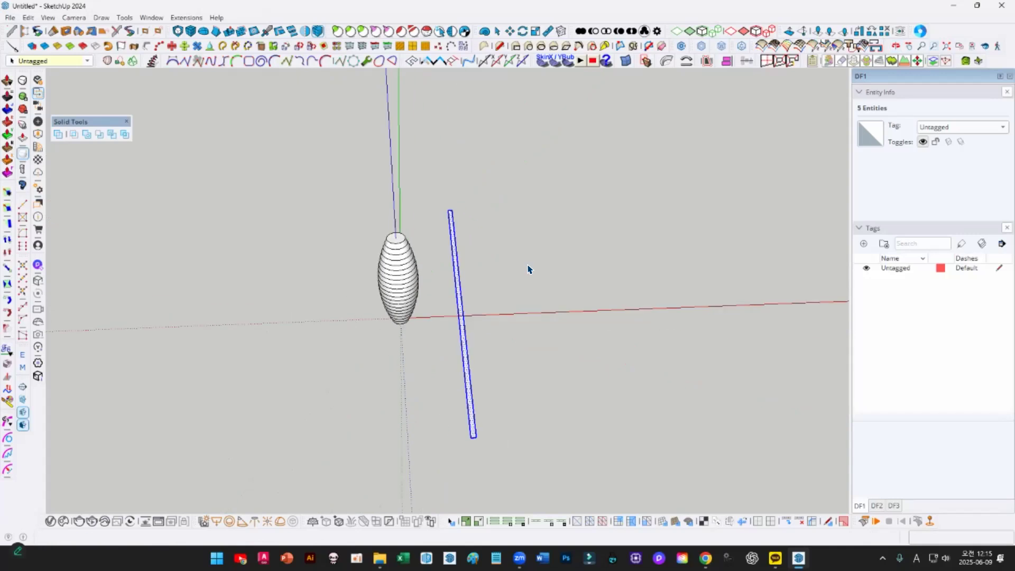
pyautogui.moveTo(499, 310); pyautogui.dragTo(446, 299, button='middle')
pyautogui.scroll(2, 403, 297)
pyautogui.press('s')
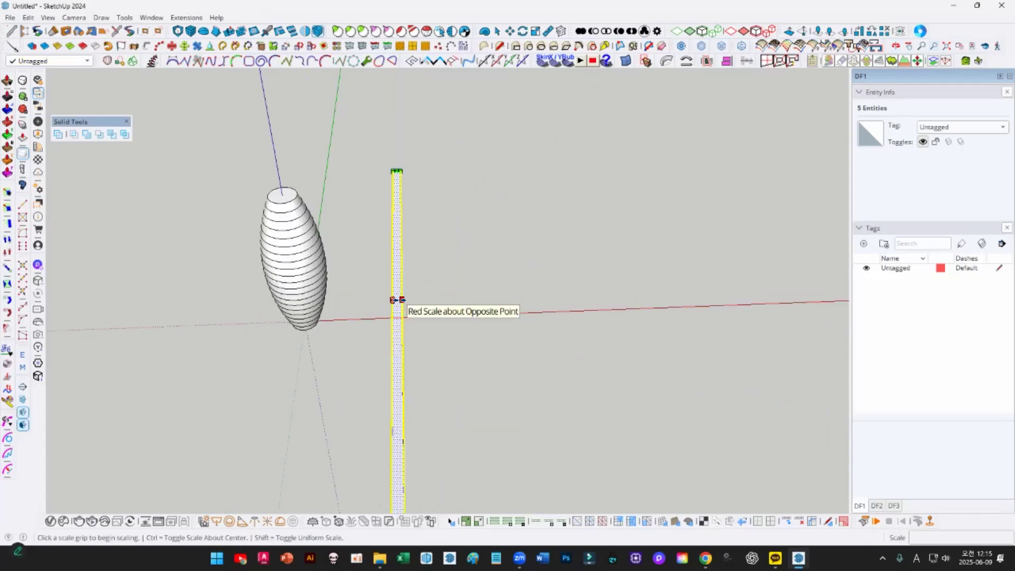
pyautogui.click(397, 300)
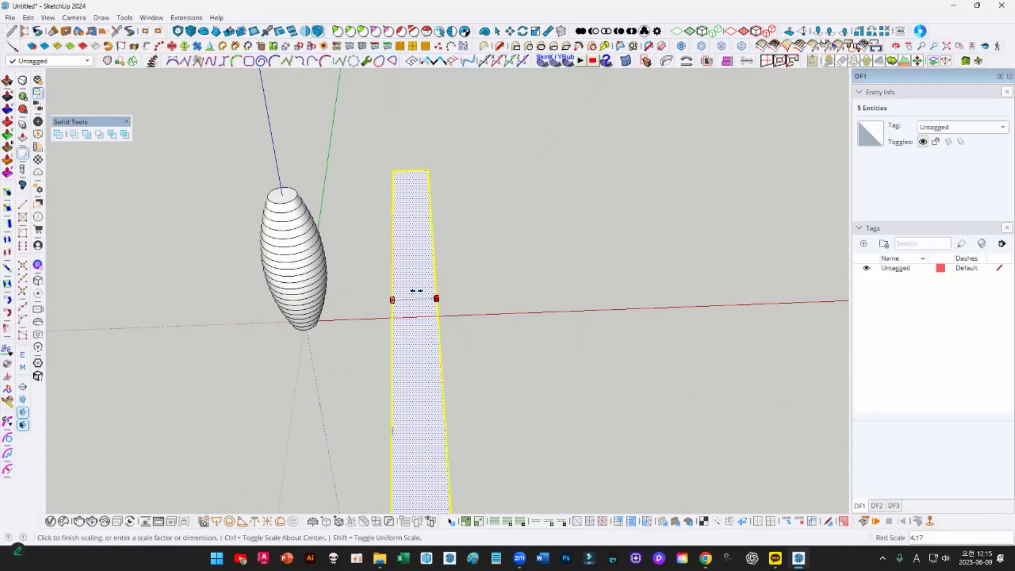
pyautogui.press('space')
pyautogui.scroll(3, 393, 288)
pyautogui.press('t')
pyautogui.click(392, 286)
pyautogui.press('space')
pyautogui.press('s')
pyautogui.scroll(2, 404, 334)
pyautogui.press('space')
pyautogui.press('s')
pyautogui.press('space')
pyautogui.scroll(-5, 433, 310)
pyautogui.moveTo(423, 368); pyautogui.dragTo(299, 304, button='middle')
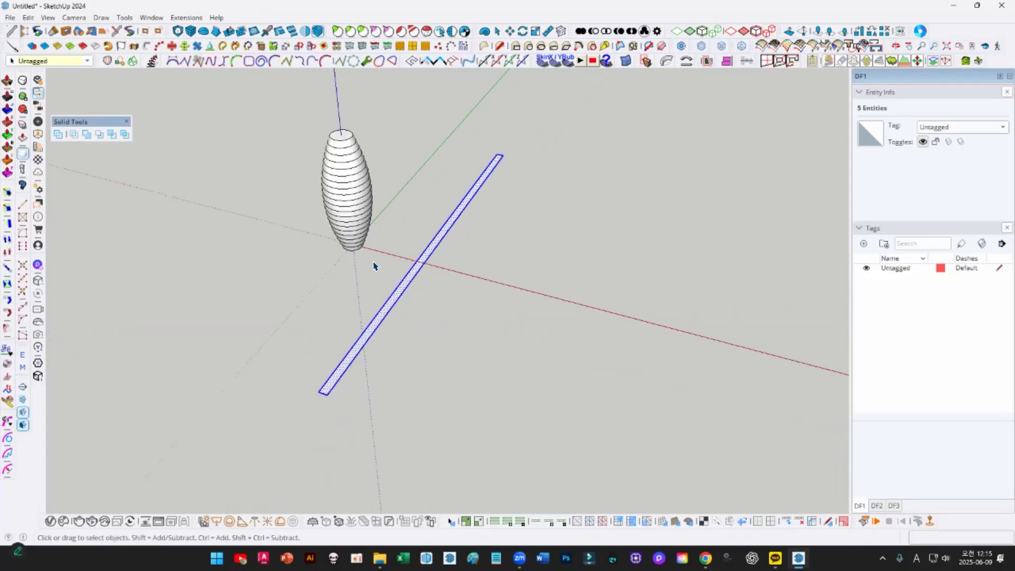
# - Rescale the strip along the red axis about its opposite side, entering a width of 700 mm
pyautogui.moveTo(373, 266); pyautogui.dragTo(446, 267, button='middle')
pyautogui.press('s')
pyautogui.click(423, 248)
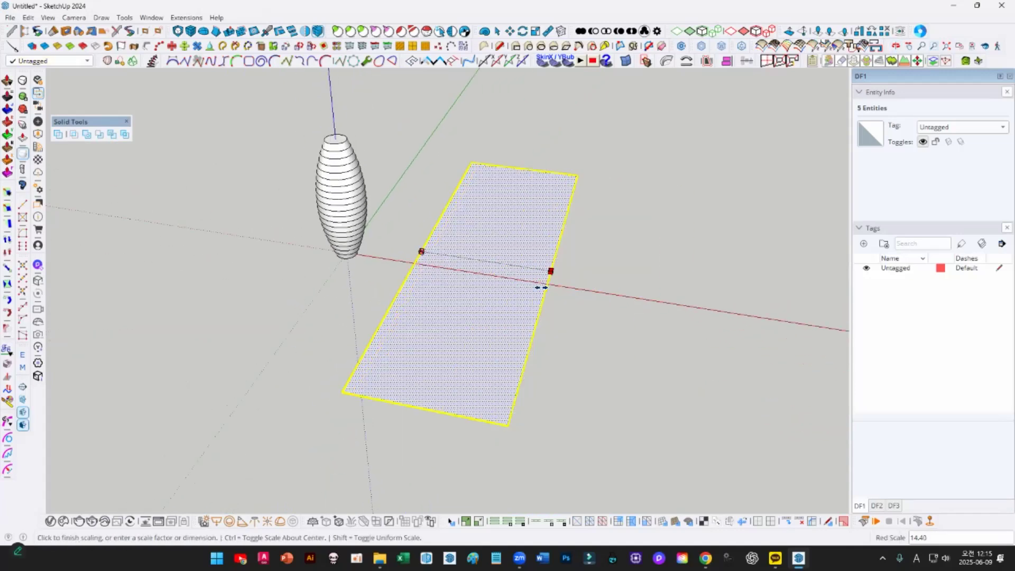
pyautogui.press('ctrl')
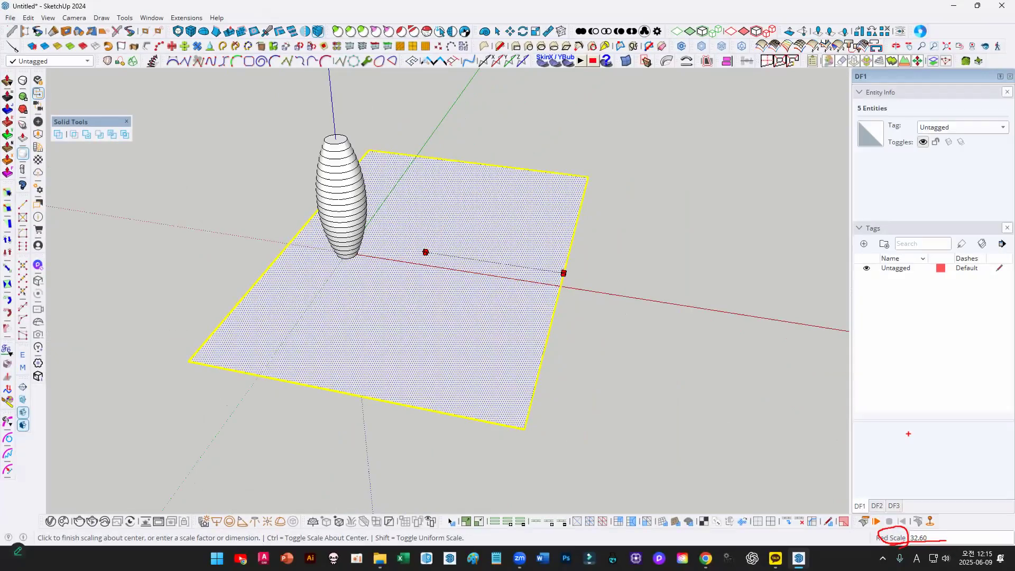
pyautogui.press('ctrl')
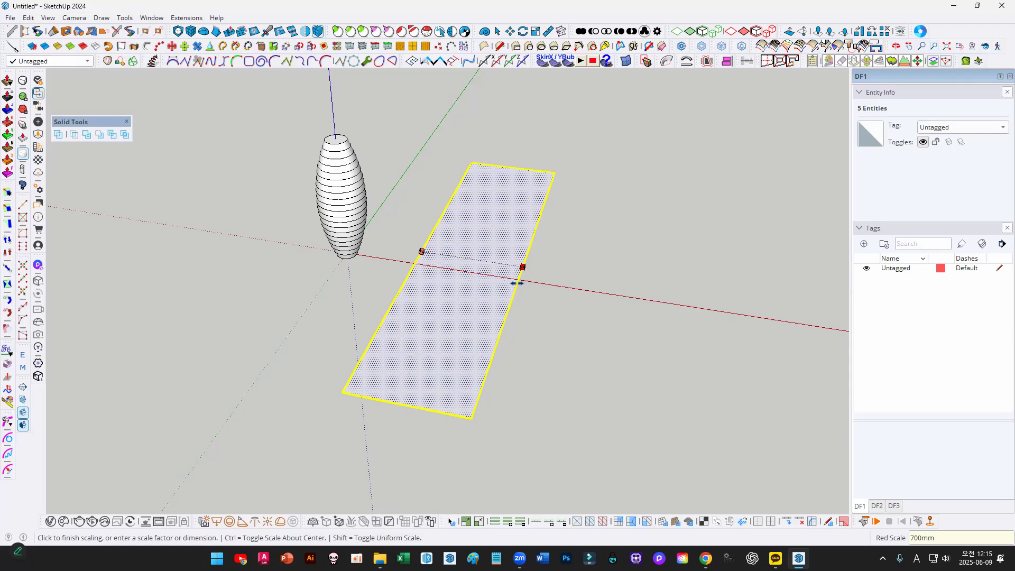
pyautogui.press('Return')
# - Push/Pull the 700 mm strip upward into a tall thin wall, adding about 21196 mm in the final pull
pyautogui.scroll(2, 449, 204)
pyautogui.moveTo(423, 304); pyautogui.dragTo(460, 287, button='middle')
pyautogui.press('space')
pyautogui.press('p')
pyautogui.doubleClick(463, 343)
pyautogui.press('space')
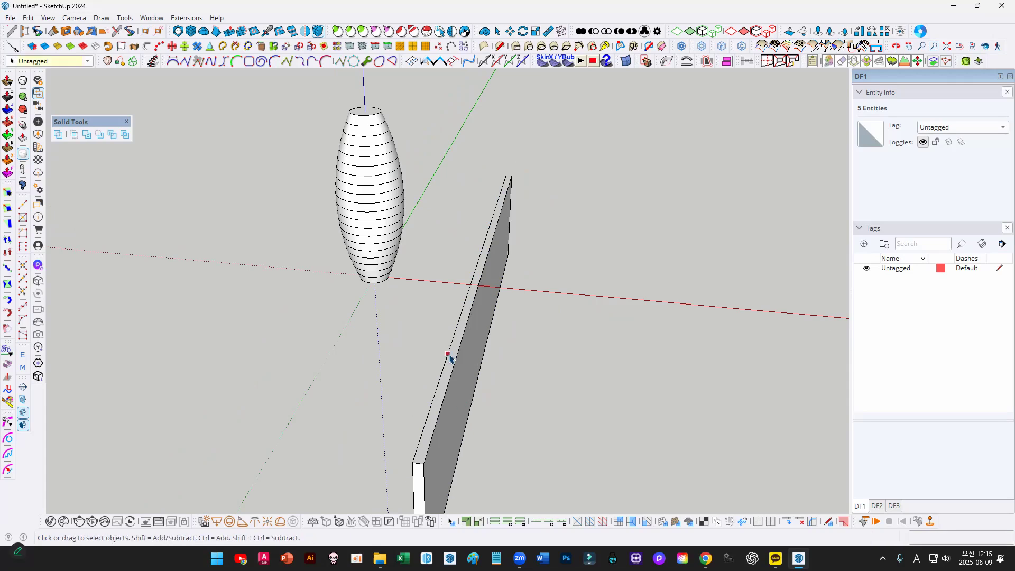
pyautogui.press('p')
pyautogui.click(444, 399)
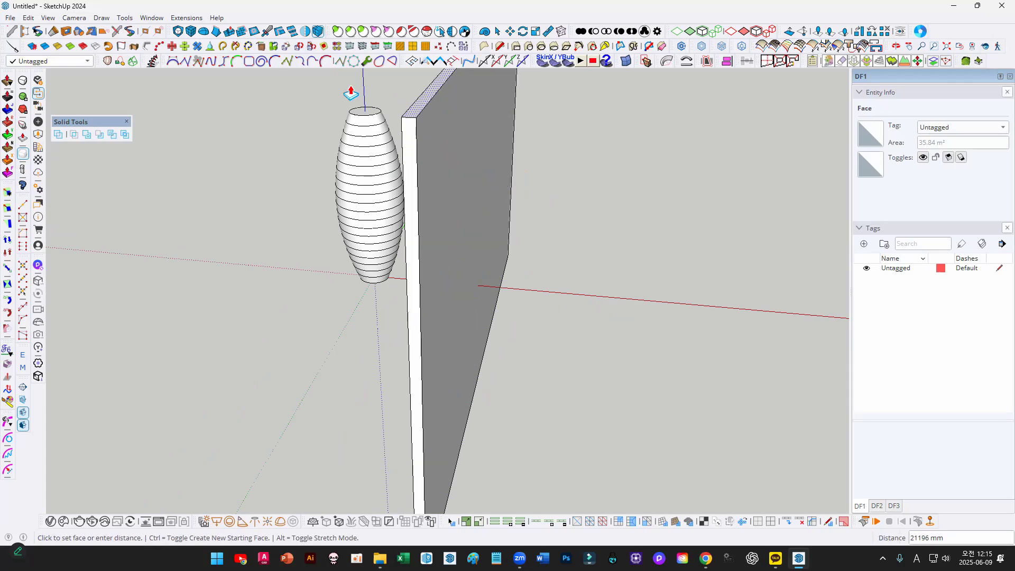
pyautogui.click(350, 92)
# - Group the whole wall and move it so that it cuts through the bulging column
pyautogui.moveTo(326, 182); pyautogui.dragTo(479, 229, button='middle')
pyautogui.press('space')
pyautogui.tripleClick(465, 222)
pyautogui.scroll(-3, 464, 221)
pyautogui.press('m')
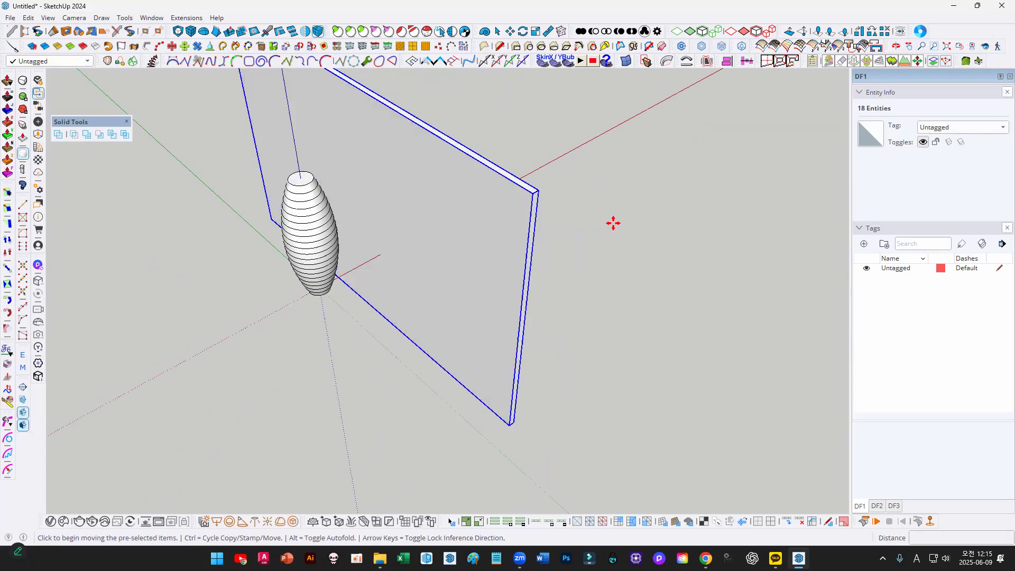
pyautogui.hotkey('ctrl', 'g')
pyautogui.click(613, 223)
pyautogui.click(550, 249)
# - Adjust the wall's height inside its group by lowering the top face and pulling it back up about 5167 mm
pyautogui.press('p')
pyautogui.scroll(2, 310, 148)
pyautogui.press('space')
pyautogui.doubleClick(315, 145)
pyautogui.press('p')
pyautogui.click(304, 139)
pyautogui.click(284, 188)
pyautogui.press('space')
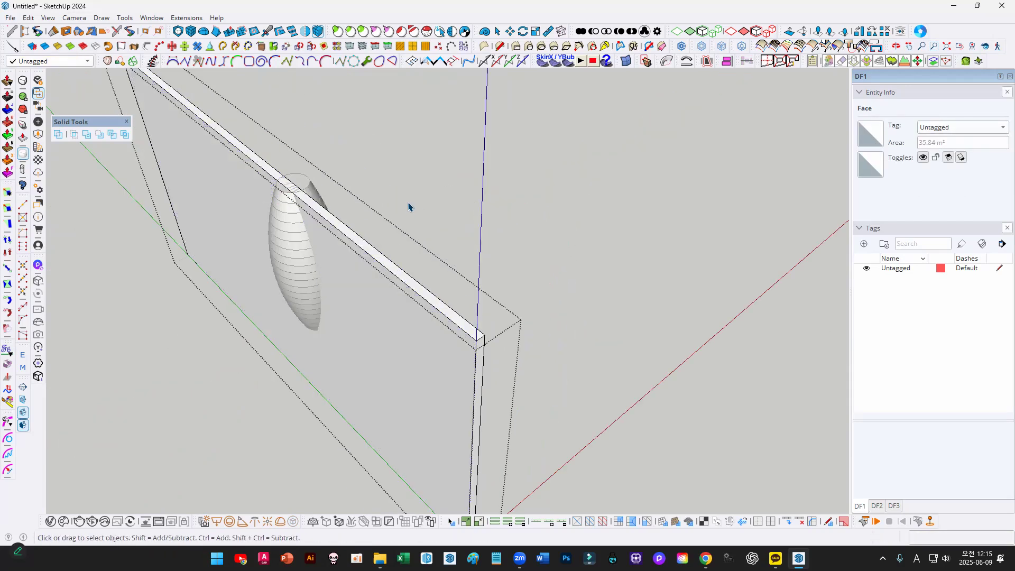
pyautogui.click(335, 218)
pyautogui.press('p')
pyautogui.click(340, 227)
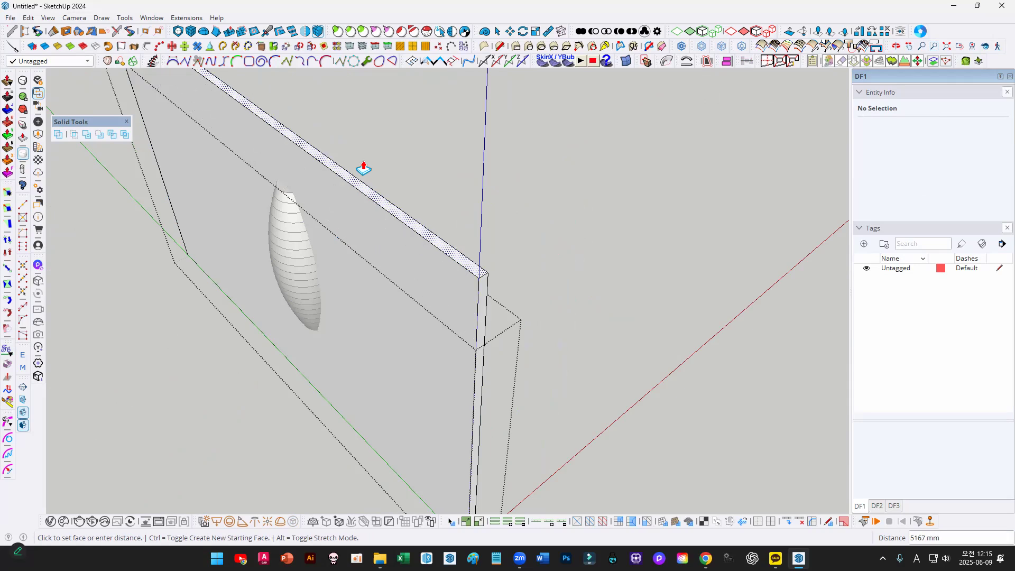
pyautogui.click(363, 162)
pyautogui.press('space')
pyautogui.press('Escape')
pyautogui.scroll(-2, 421, 222)
pyautogui.moveTo(380, 248); pyautogui.dragTo(228, 154, button='middle')
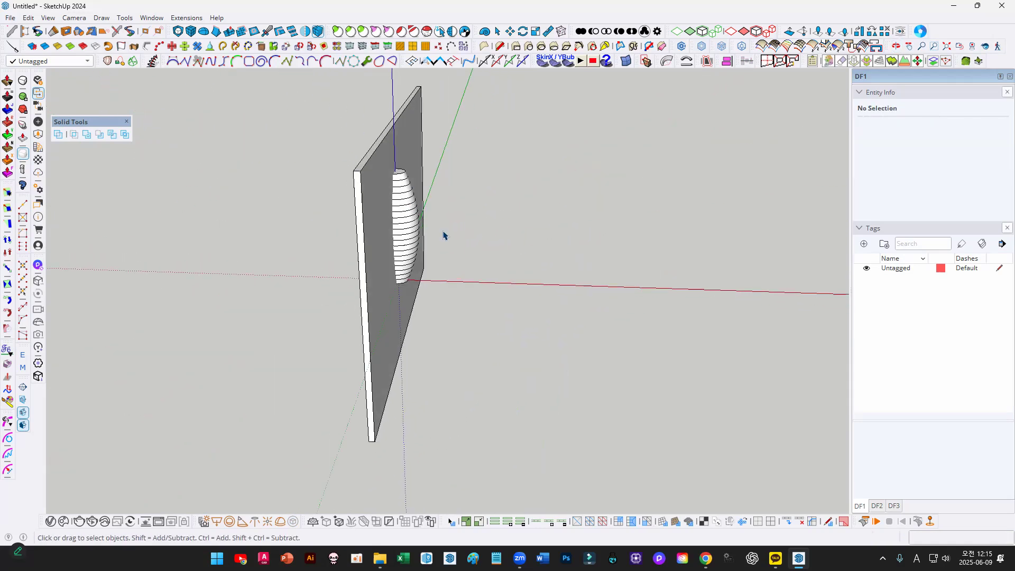
pyautogui.moveTo(464, 236); pyautogui.dragTo(388, 246, button='middle')
pyautogui.click(423, 207)
pyautogui.moveTo(426, 206); pyautogui.dragTo(473, 211, button='middle')
pyautogui.scroll(2, 346, 213)
pyautogui.click(370, 223)
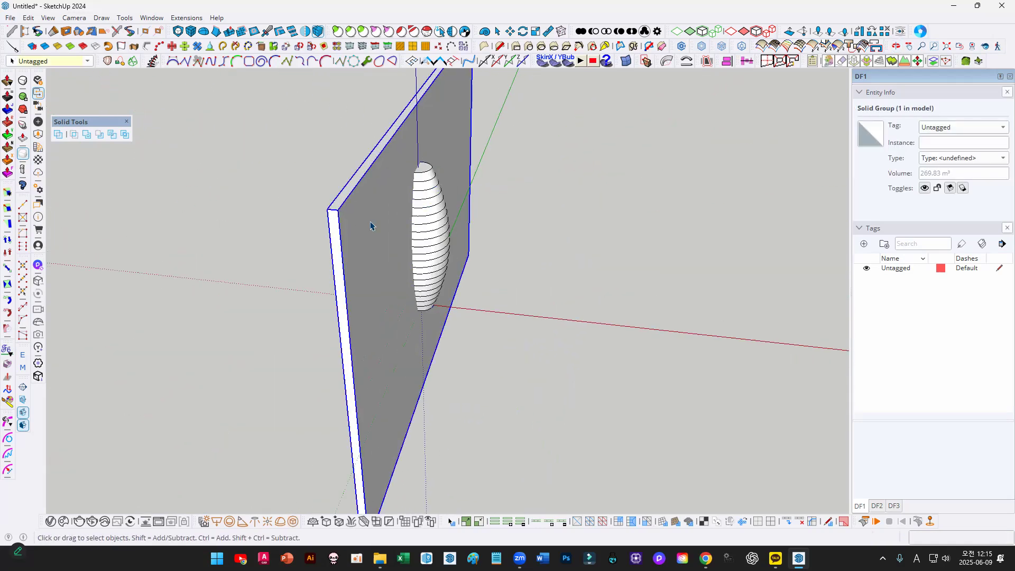
pyautogui.moveTo(369, 226); pyautogui.dragTo(461, 231, button='middle')
pyautogui.moveTo(377, 228); pyautogui.dragTo(397, 247)
pyautogui.moveTo(388, 234); pyautogui.dragTo(525, 244)
pyautogui.moveTo(460, 174); pyautogui.dragTo(434, 375)
pyautogui.press('Escape')
pyautogui.moveTo(436, 239)
pyautogui.mouseDown(button='middle')
pyautogui.moveTo(449, 279)
pyautogui.moveTo(537, 303)
pyautogui.mouseUp(button='middle')
pyautogui.hotkey('ctrl', 'a')
pyautogui.moveTo(496, 103); pyautogui.dragTo(415, 76, button='middle')
pyautogui.click(727, 61)
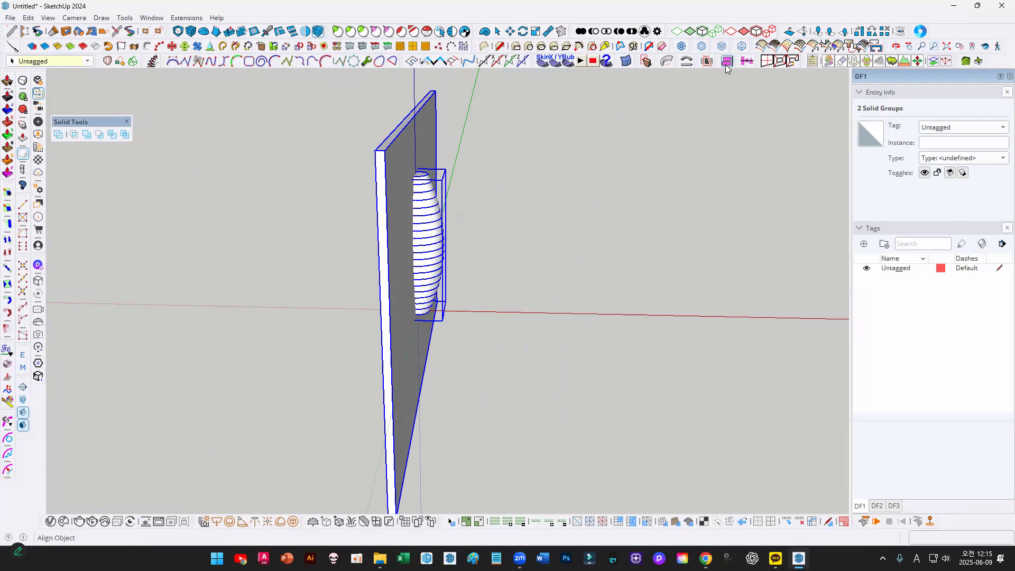
pyautogui.moveTo(572, 317); pyautogui.dragTo(246, 149)
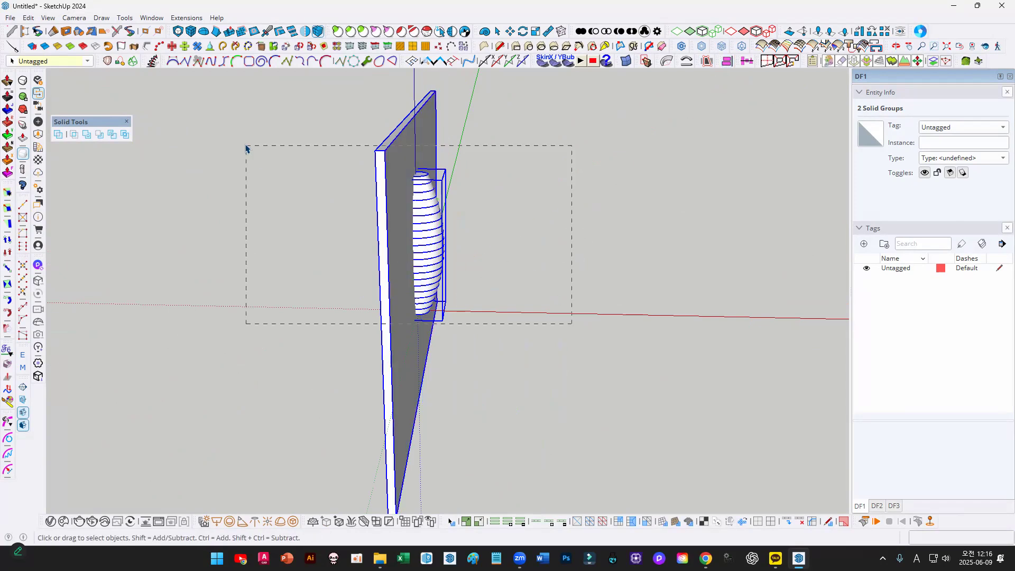
pyautogui.moveTo(529, 222); pyautogui.dragTo(622, 192, button='middle')
pyautogui.click(623, 192)
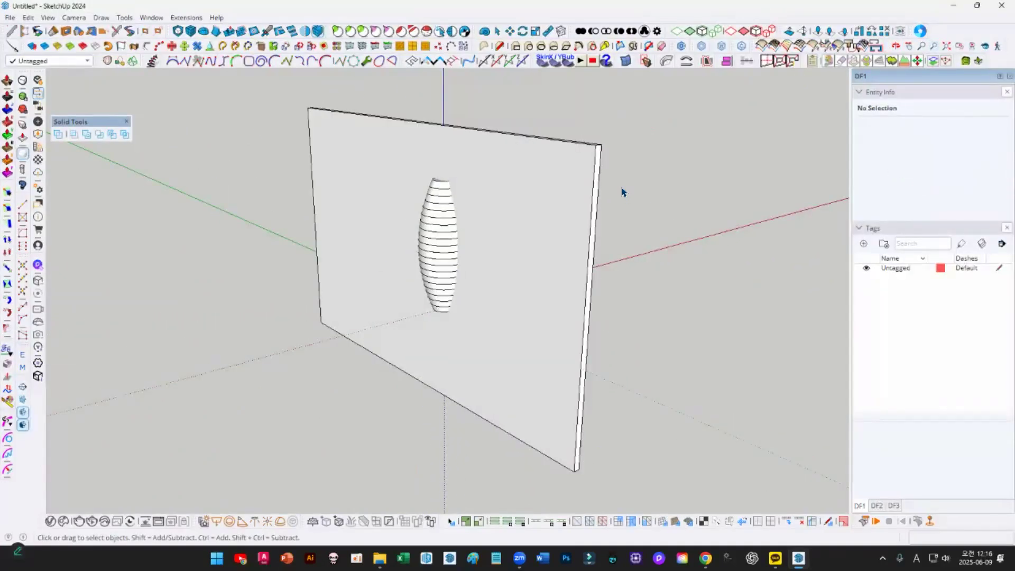
# - Align the wall and the column on their common centre with Align Object
pyautogui.moveTo(501, 340); pyautogui.dragTo(696, 367, button='middle')
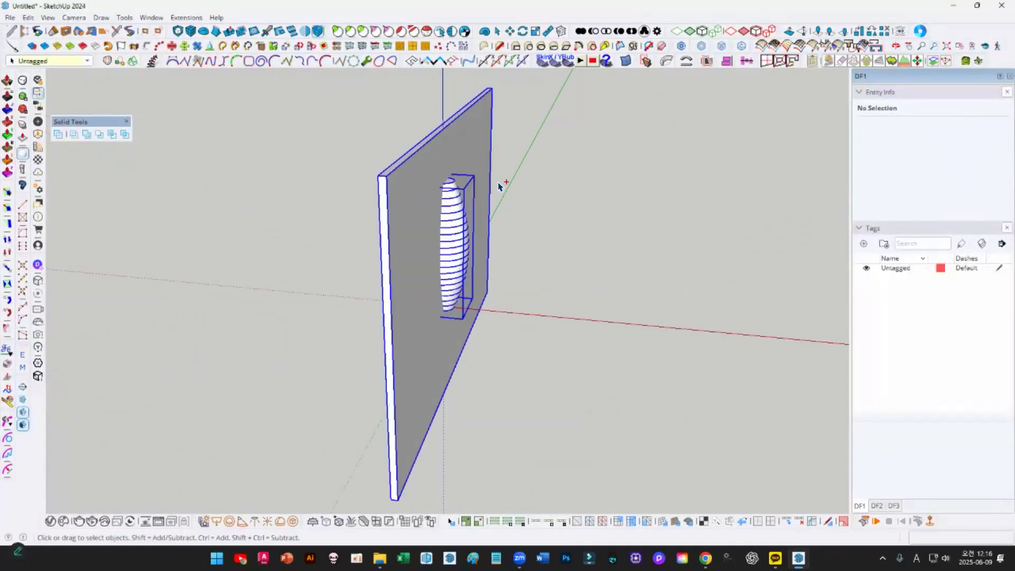
pyautogui.hotkey('ctrl', 'a')
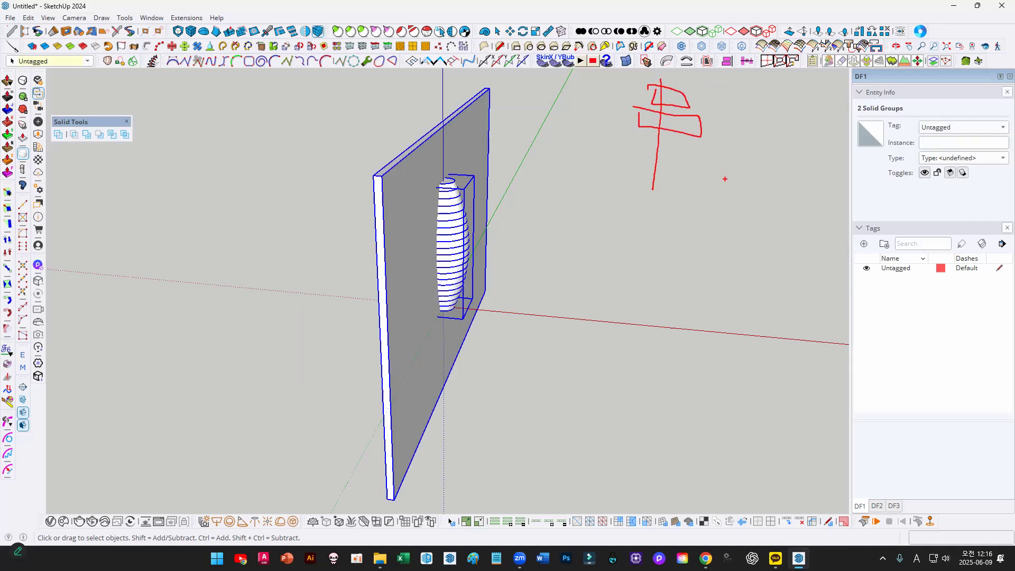
pyautogui.moveTo(692, 186); pyautogui.dragTo(812, 186)
pyautogui.press('Escape')
pyautogui.click(729, 61)
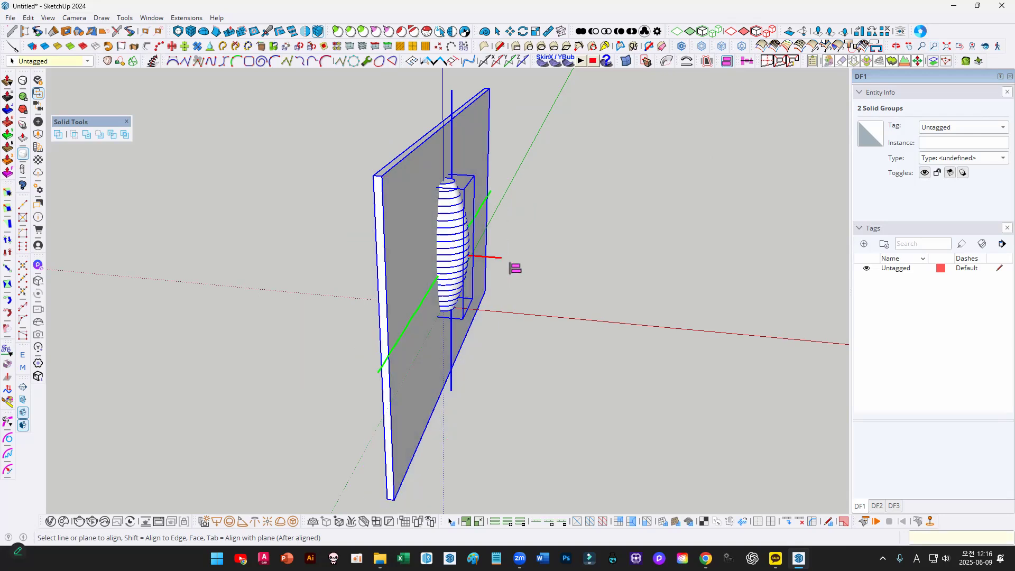
pyautogui.moveTo(528, 250); pyautogui.dragTo(580, 240, button='middle')
pyautogui.moveTo(358, 229)
pyautogui.mouseDown()
pyautogui.moveTo(340, 233)
pyautogui.moveTo(344, 255)
pyautogui.mouseUp()
pyautogui.moveTo(331, 238); pyautogui.dragTo(626, 245)
pyautogui.moveTo(441, 79); pyautogui.dragTo(440, 407)
pyautogui.moveTo(406, 286)
pyautogui.mouseDown()
pyautogui.moveTo(465, 293)
pyautogui.moveTo(366, 279)
pyautogui.mouseUp()
pyautogui.press('Escape')
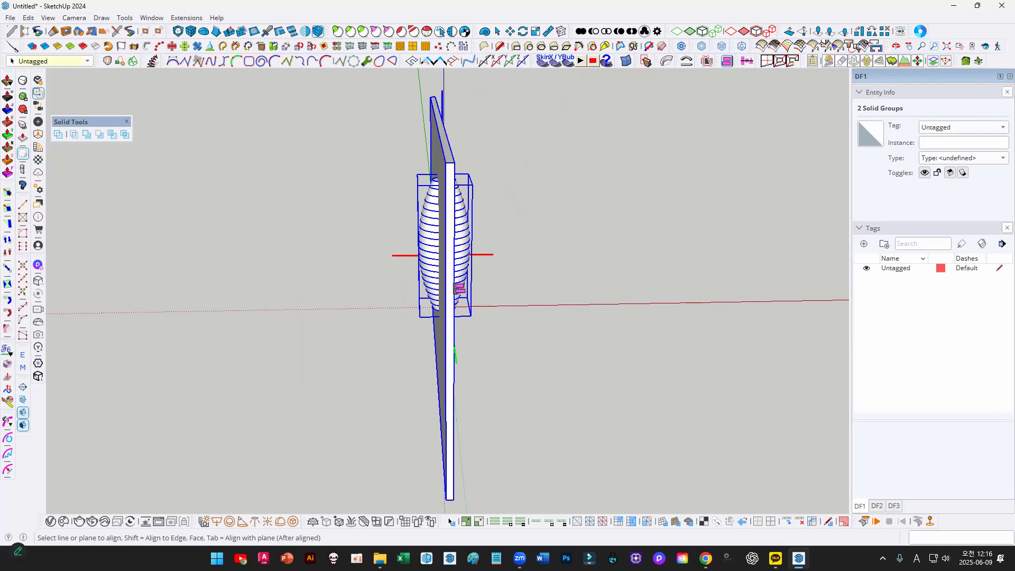
pyautogui.moveTo(428, 345); pyautogui.dragTo(174, 406, button='middle')
pyautogui.press('space')
pyautogui.click(597, 319)
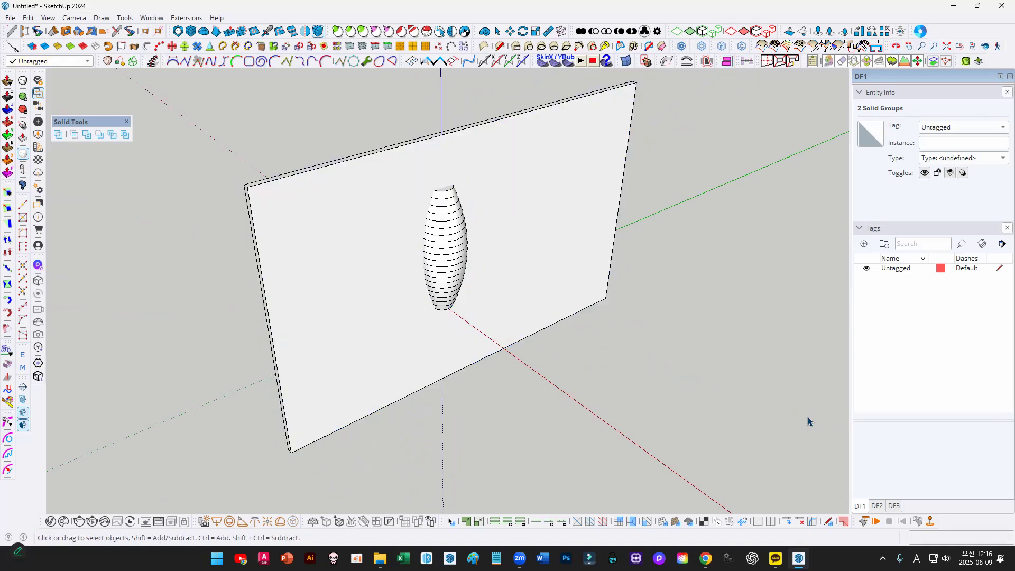
# - Smooth away all the ring edges on the column inside its group
pyautogui.hotkey('ctrl', 'a')
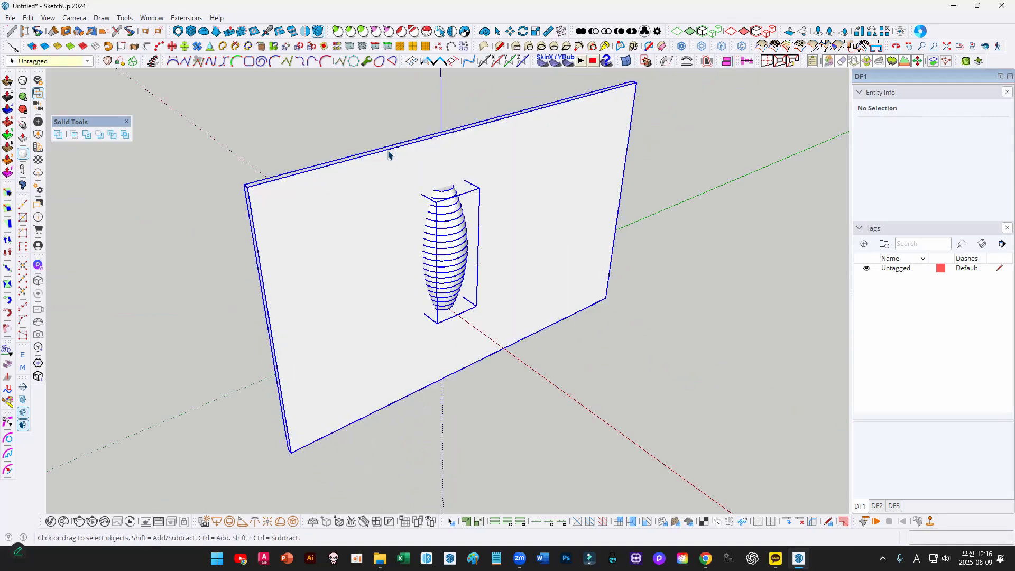
pyautogui.tripleClick(446, 201)
pyautogui.scroll(3, 445, 201)
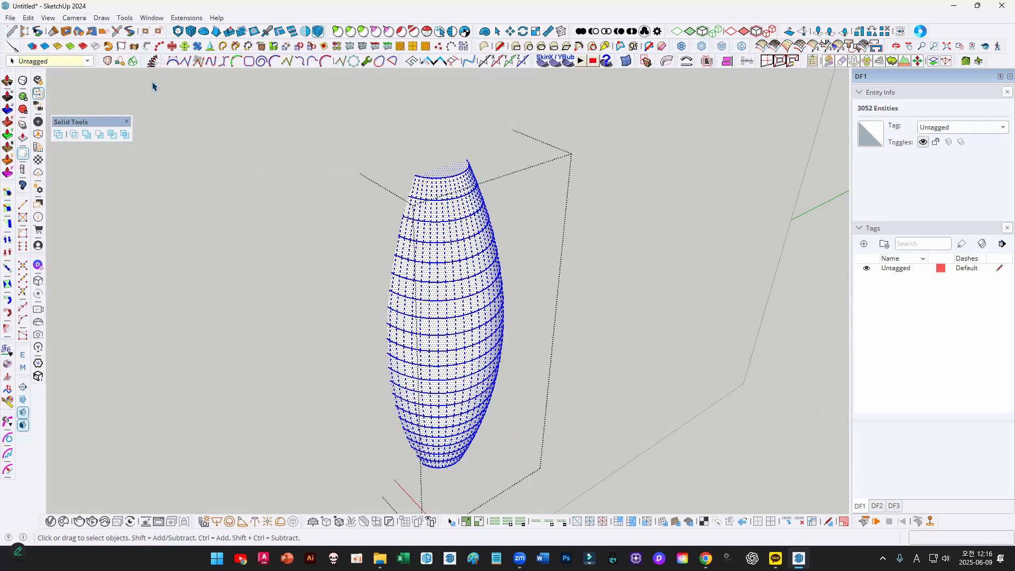
pyautogui.click(45, 46)
pyautogui.press('Escape')
pyautogui.scroll(-5, 431, 252)
pyautogui.moveTo(430, 252); pyautogui.dragTo(641, 326, button='middle')
# - Subtract the wall from the column with the Solid Tools Subtract operation, splitting the column into two halves
pyautogui.hotkey('ctrl', 'a')
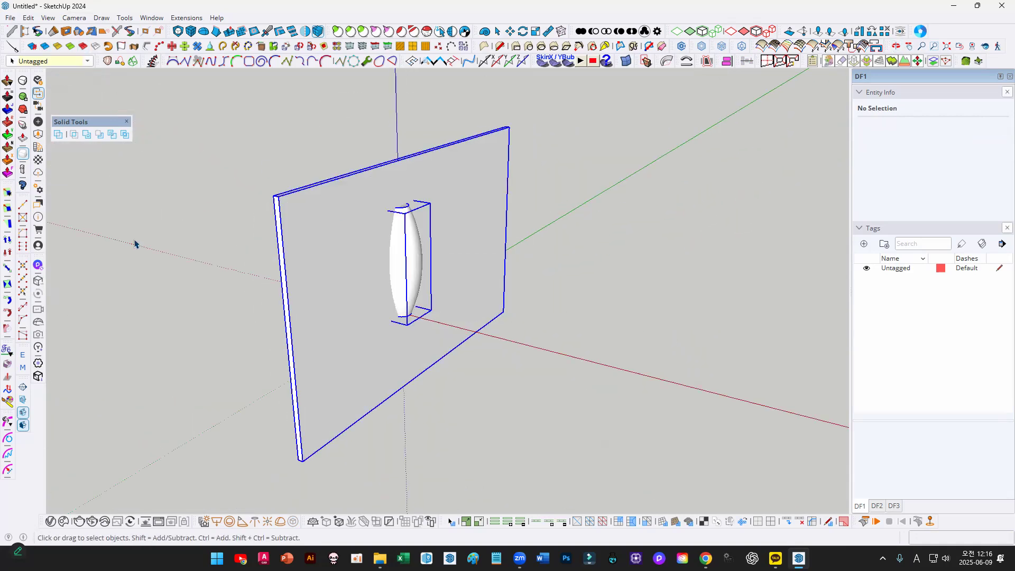
pyautogui.click(136, 242)
pyautogui.moveTo(249, 107); pyautogui.dragTo(550, 340)
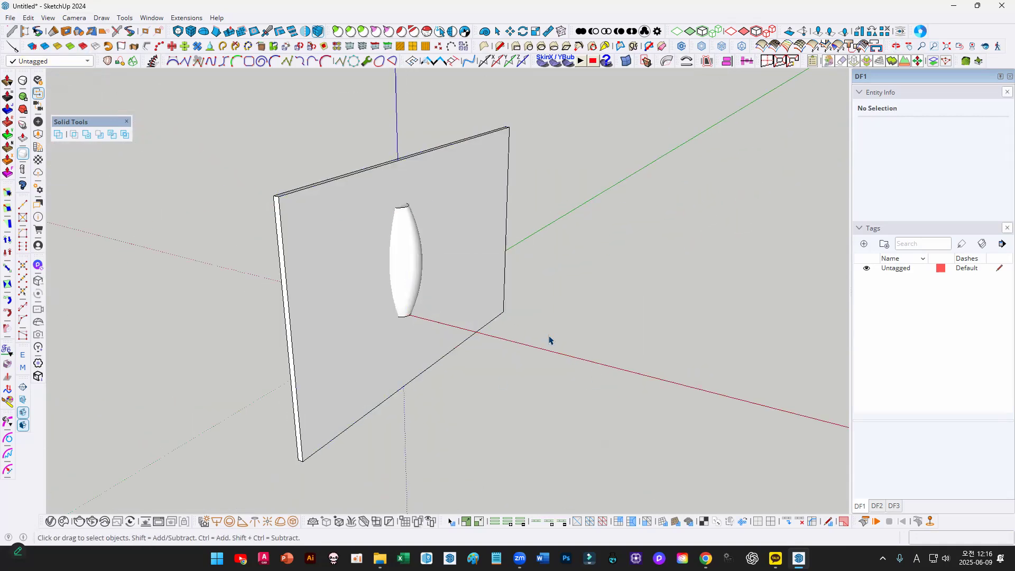
pyautogui.moveTo(549, 340); pyautogui.dragTo(577, 267, button='middle')
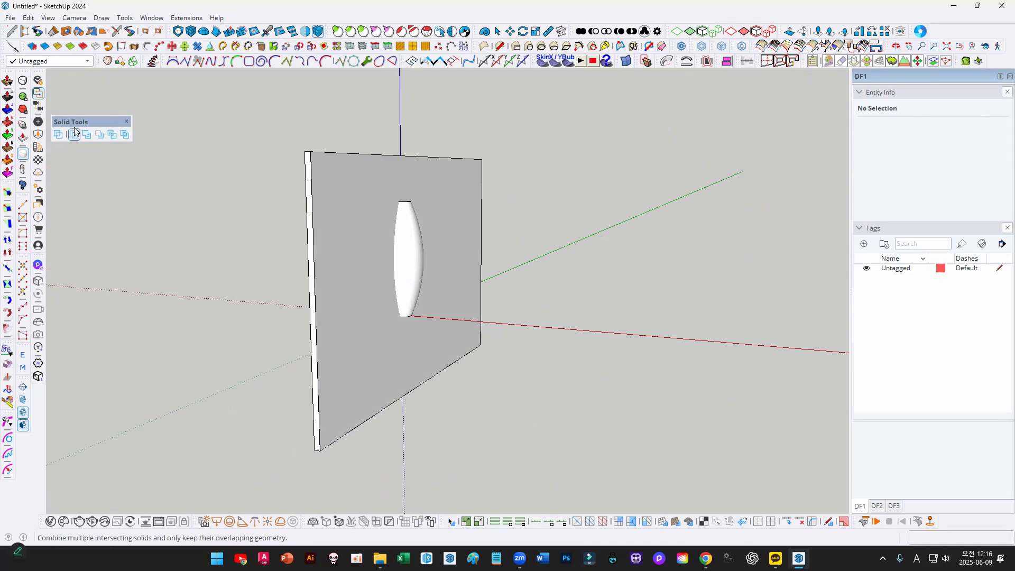
pyautogui.moveTo(224, 107); pyautogui.dragTo(677, 479)
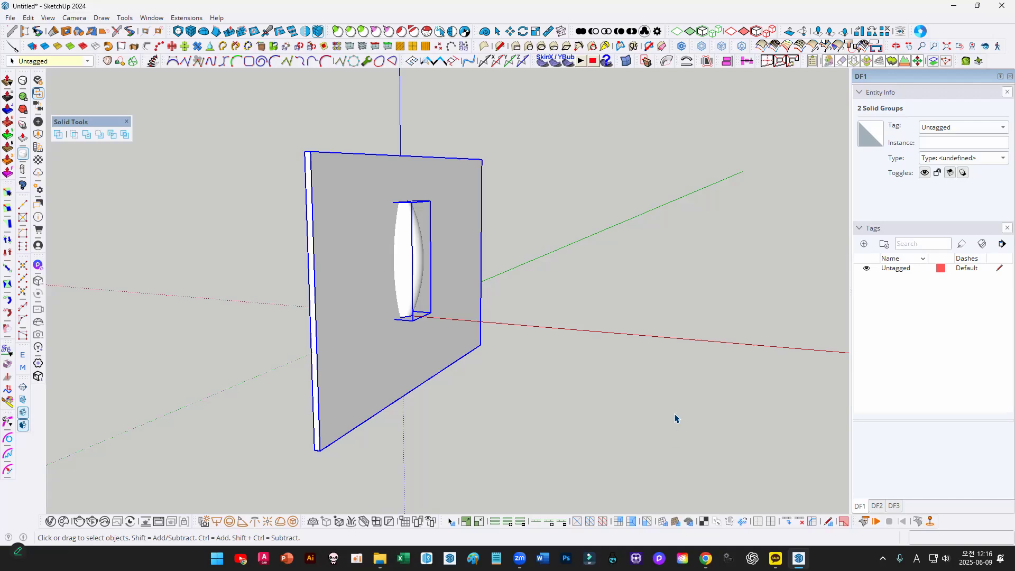
pyautogui.click(676, 396)
pyautogui.click(99, 136)
pyautogui.click(392, 210)
pyautogui.click(418, 222)
# - Twist the split column 90° about its vertical axis with Box Twisting
pyautogui.moveTo(546, 394); pyautogui.dragTo(383, 213, button='middle')
pyautogui.moveTo(302, 145); pyautogui.dragTo(566, 462)
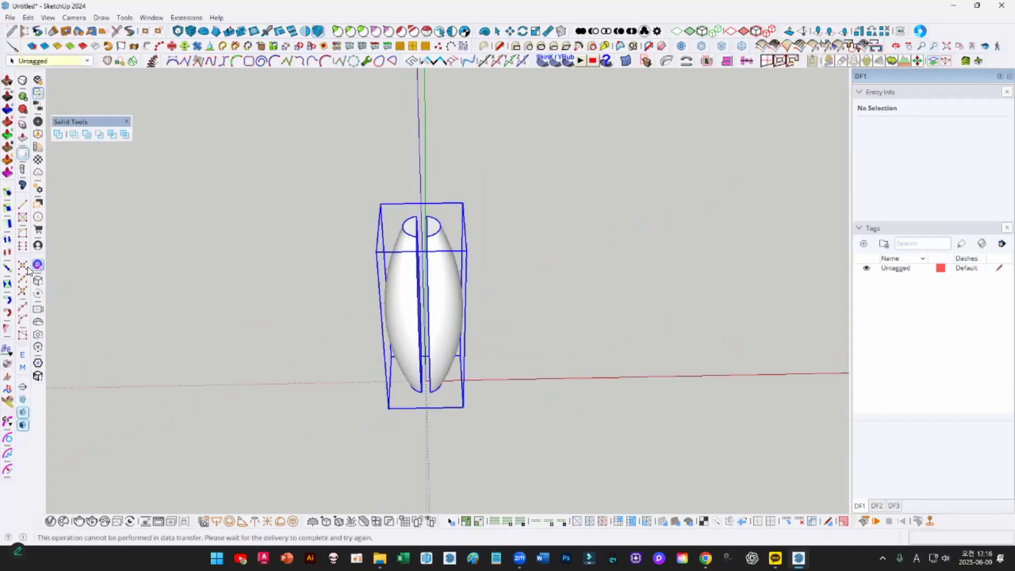
pyautogui.click(9, 285)
pyautogui.click(421, 226)
pyautogui.click(615, 248)
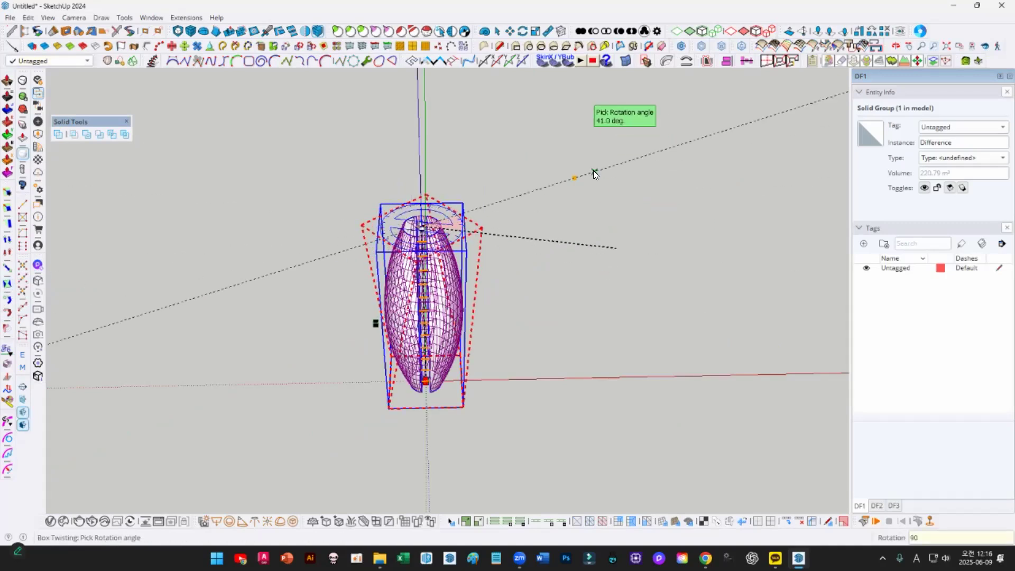
pyautogui.press('Return')
pyautogui.click(524, 293)
# - Smooth the facets and remaining ring edges of the twisted split column inside its group
pyautogui.scroll(4, 435, 373)
pyautogui.moveTo(435, 372); pyautogui.dragTo(317, 191, button='middle')
pyautogui.moveTo(374, 130)
pyautogui.mouseDown()
pyautogui.moveTo(356, 243)
pyautogui.moveTo(426, 374)
pyautogui.moveTo(452, 399)
pyautogui.mouseUp()
pyautogui.press('Escape')
pyautogui.moveTo(285, 229); pyautogui.dragTo(331, 253, button='middle')
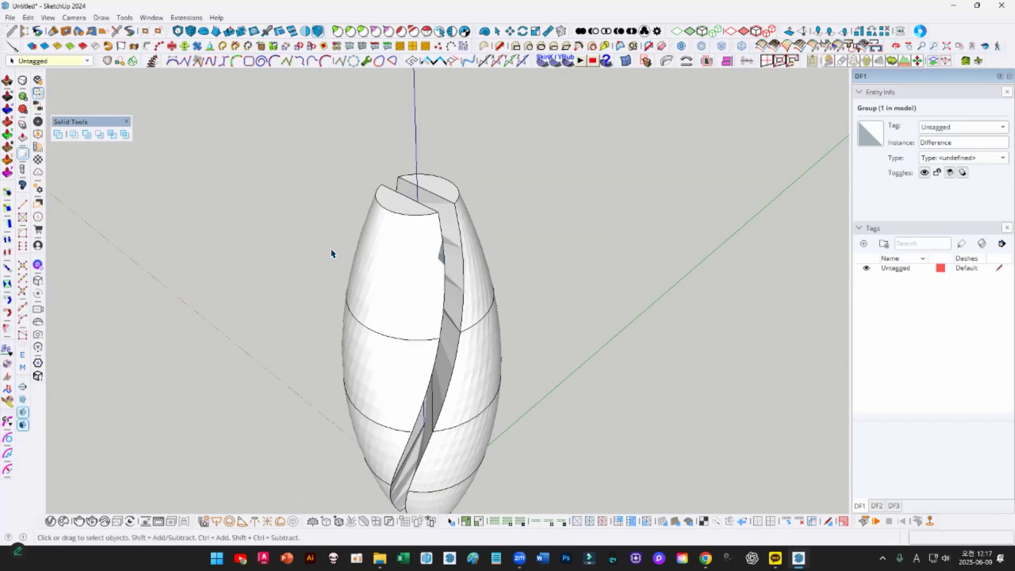
pyautogui.doubleClick(401, 256)
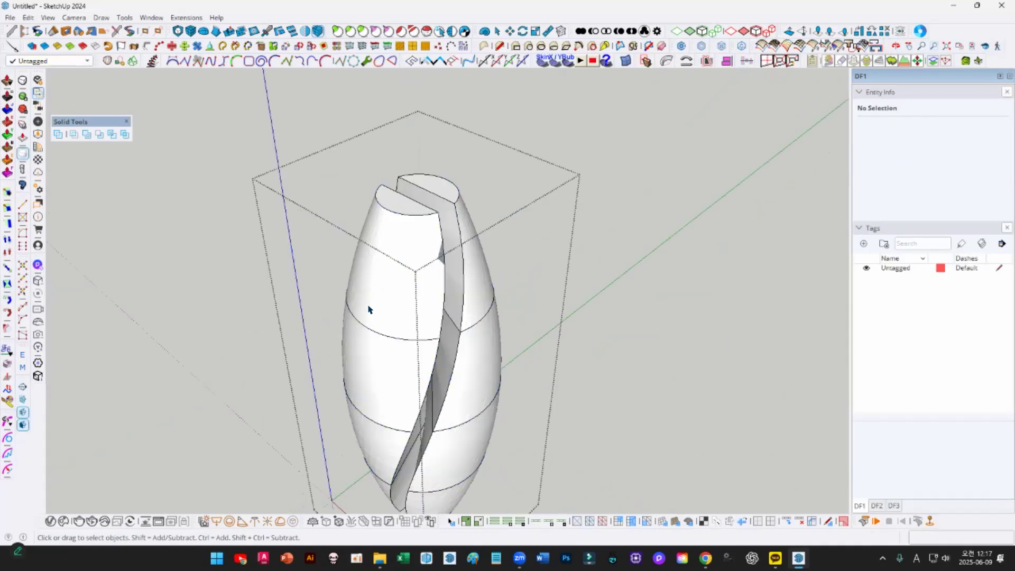
pyautogui.hotkey('ctrl', 'a')
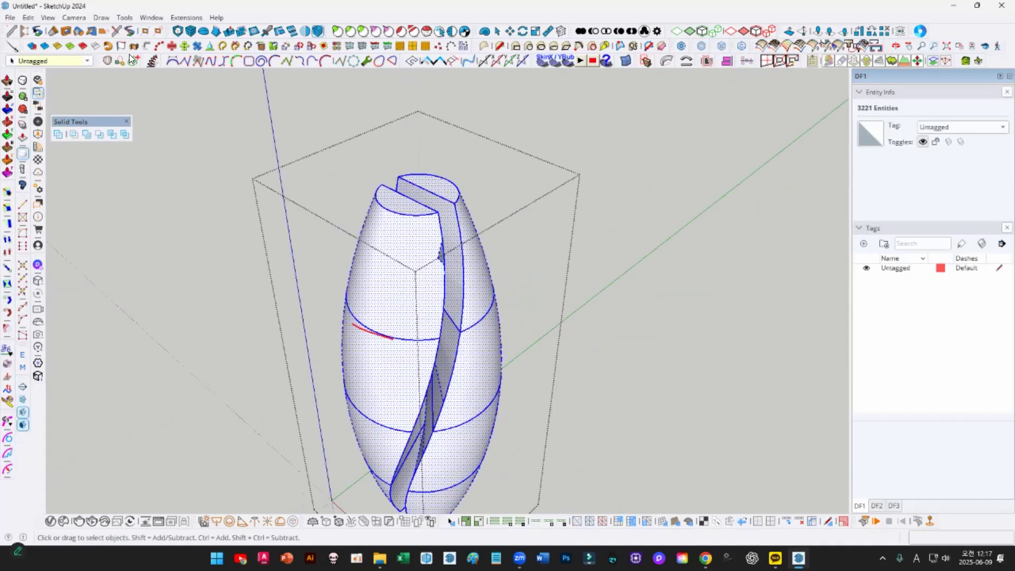
pyautogui.click(227, 217)
pyautogui.scroll(3, 396, 287)
pyautogui.moveTo(396, 288); pyautogui.dragTo(371, 188, button='middle')
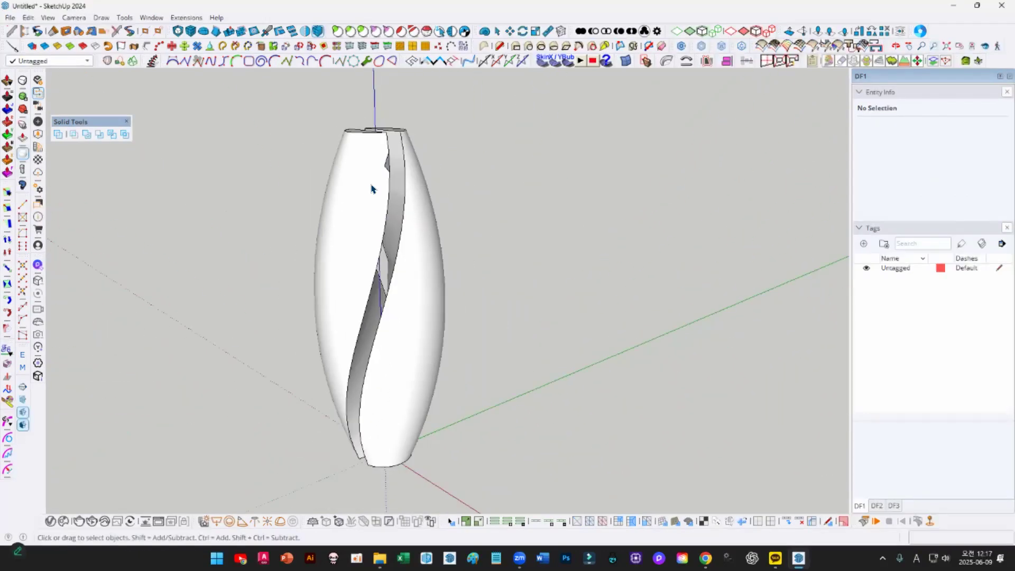
# - Draw a line across the triangular gap along the slot edge near the column's upper part to patch it with faces
pyautogui.scroll(2, 352, 160)
pyautogui.keyDown('shift'); pyautogui.moveTo(341, 158); pyautogui.dragTo(346, 193, button='middle'); pyautogui.keyUp('shift')
pyautogui.scroll(3, 401, 207)
pyautogui.moveTo(384, 254); pyautogui.dragTo(382, 268, button='middle')
pyautogui.doubleClick(382, 267)
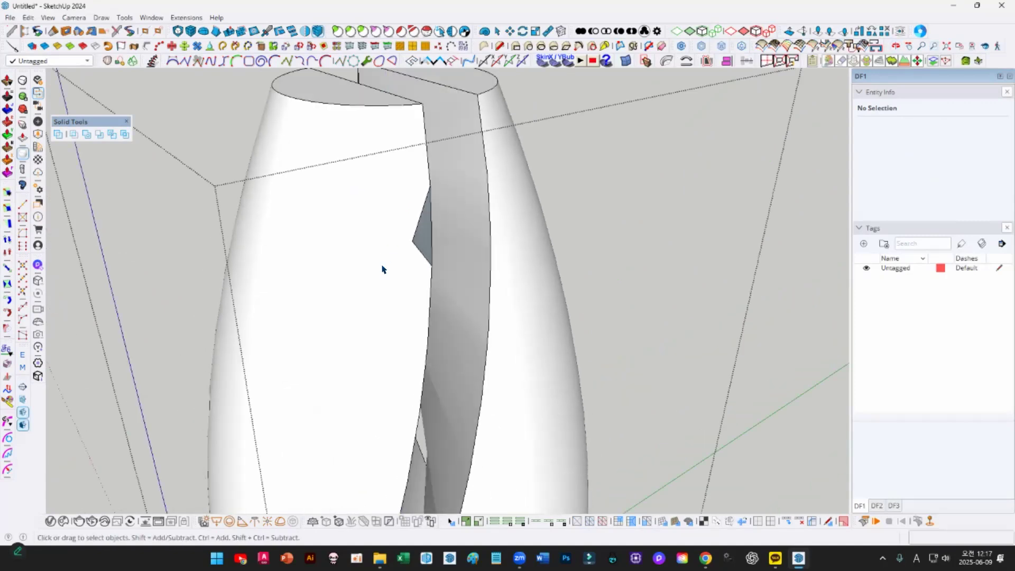
pyautogui.tripleClick(383, 267)
pyautogui.scroll(3, 399, 241)
pyautogui.hotkey('alt', 'h')
pyautogui.scroll(3, 398, 241)
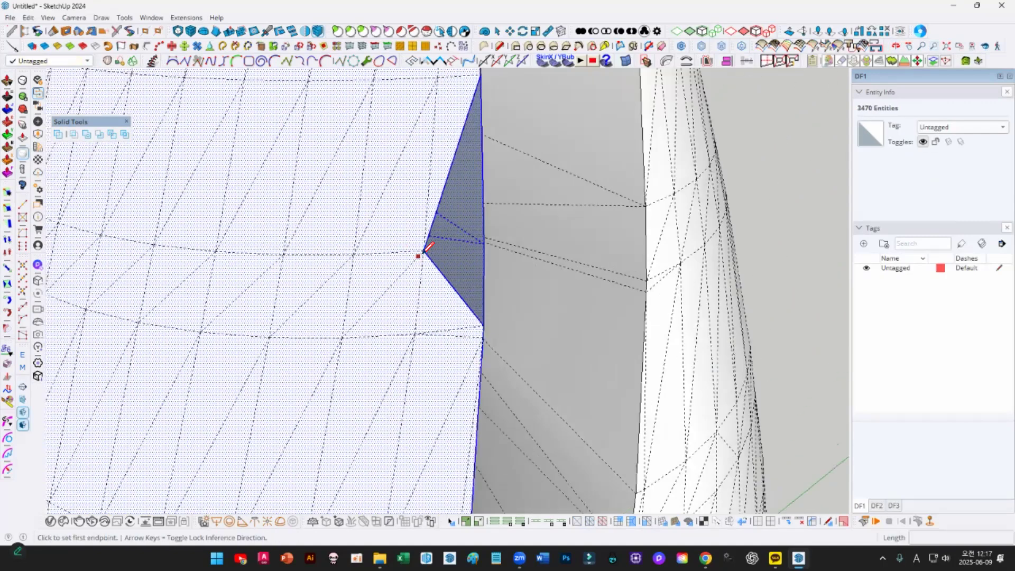
pyautogui.click(484, 243)
pyautogui.moveTo(423, 214); pyautogui.dragTo(244, 309, button='middle')
pyautogui.press('space')
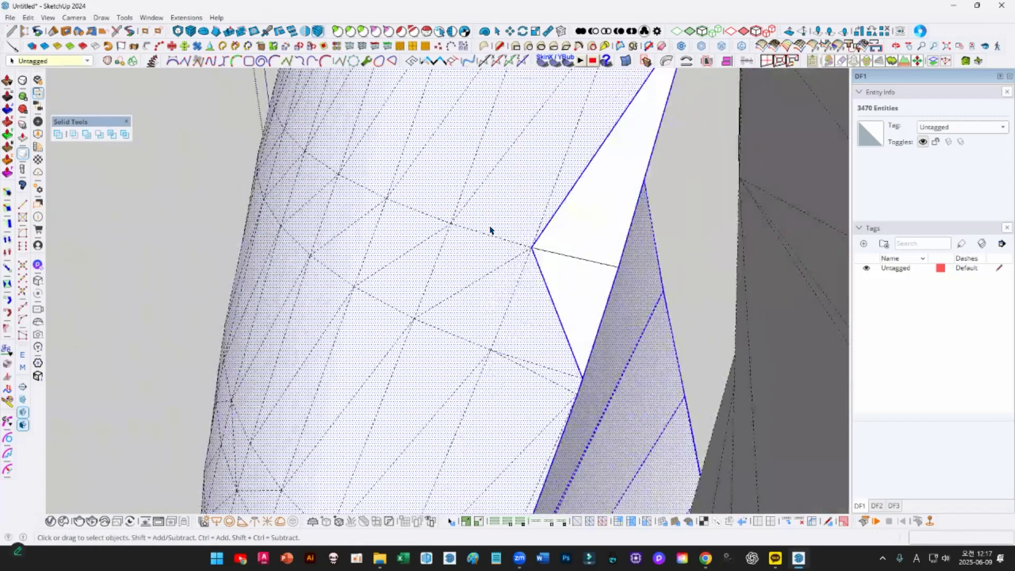
# - Smooth the edges of the patched faces and the entire column with Smooth Edges Light
pyautogui.scroll(-2, 515, 229)
pyautogui.click(553, 239)
pyautogui.hotkey('ctrl', 'a')
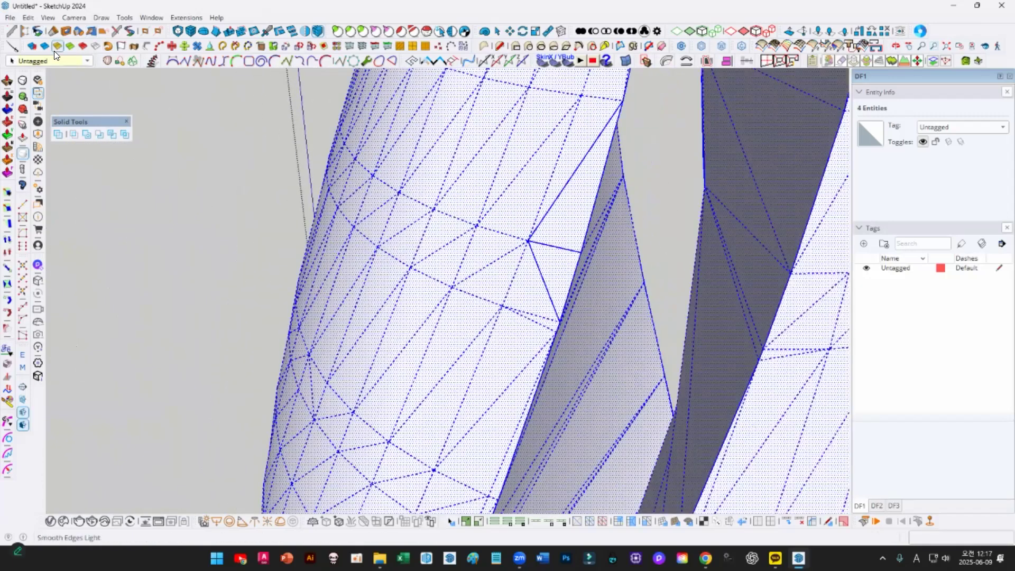
pyautogui.scroll(-4, 331, 197)
pyautogui.scroll(-1, 331, 197)
pyautogui.click(246, 211)
pyautogui.moveTo(246, 211); pyautogui.dragTo(333, 253, button='middle')
pyautogui.hotkey('alt', 'h')
# - Fix the internal face in the column half with Solid Inspector²
pyautogui.moveTo(502, 291)
pyautogui.mouseDown(button='middle')
pyautogui.moveTo(467, 288)
pyautogui.moveTo(494, 288)
pyautogui.mouseUp(button='middle')
pyautogui.scroll(6, 471, 154)
pyautogui.hotkey('alt', 'h')
pyautogui.moveTo(457, 211); pyautogui.dragTo(462, 296, button='middle')
pyautogui.hotkey('alt', 'h')
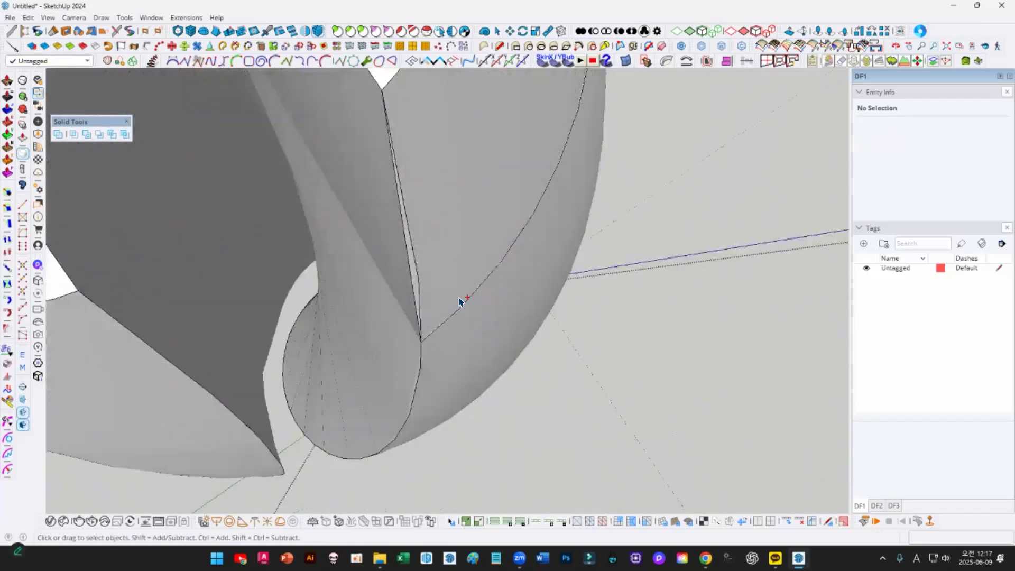
pyautogui.scroll(2, 428, 291)
pyautogui.moveTo(398, 292); pyautogui.dragTo(568, 176, button='middle')
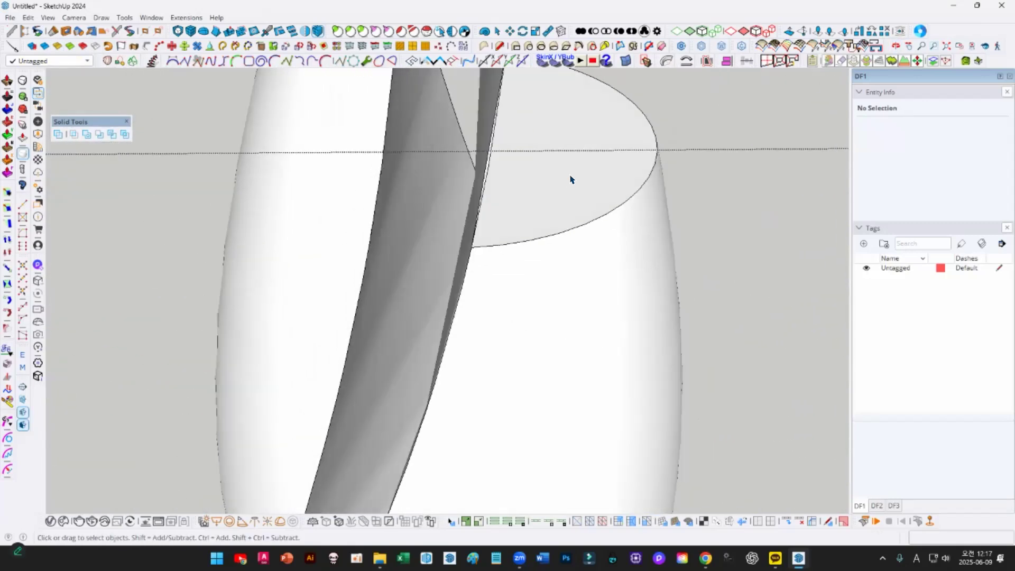
pyautogui.click(564, 189)
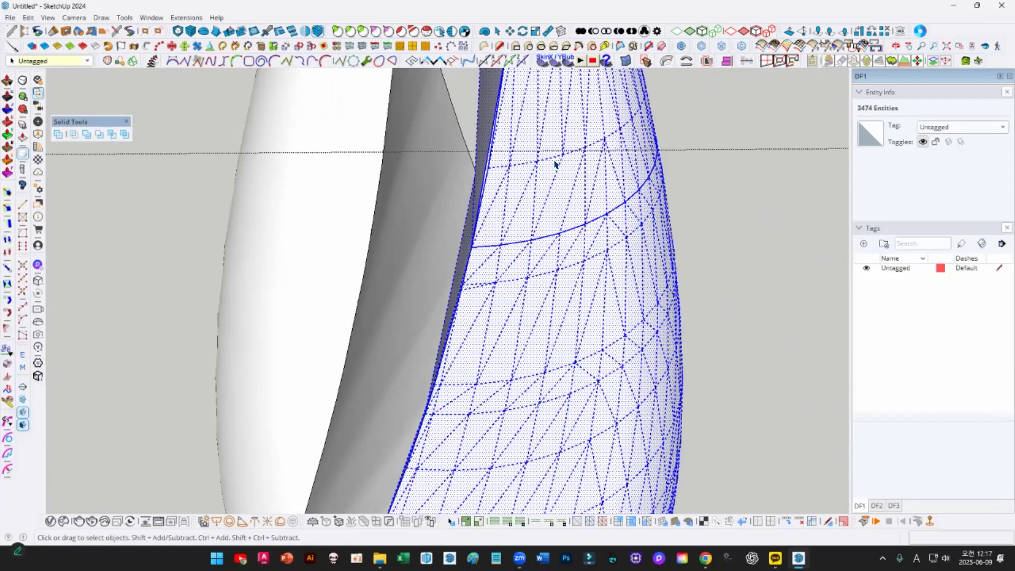
pyautogui.hotkey('shift', 'i')
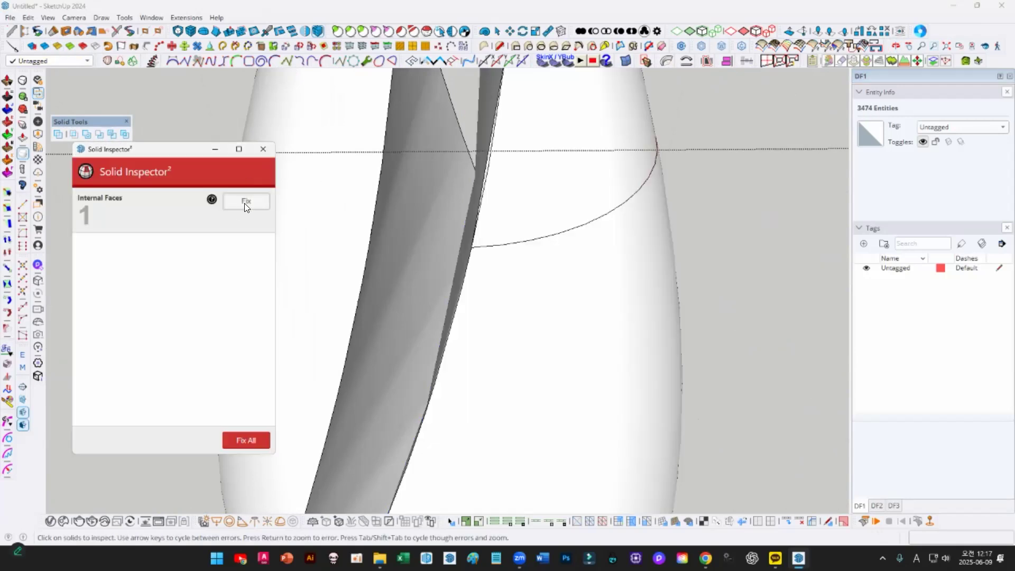
pyautogui.click(248, 205)
pyautogui.click(263, 149)
# - Smooth all edges of both column halves inside the group again
pyautogui.scroll(-2, 552, 230)
pyautogui.tripleClick(550, 231)
pyautogui.hotkey('shift', 'f')
pyautogui.press('Return')
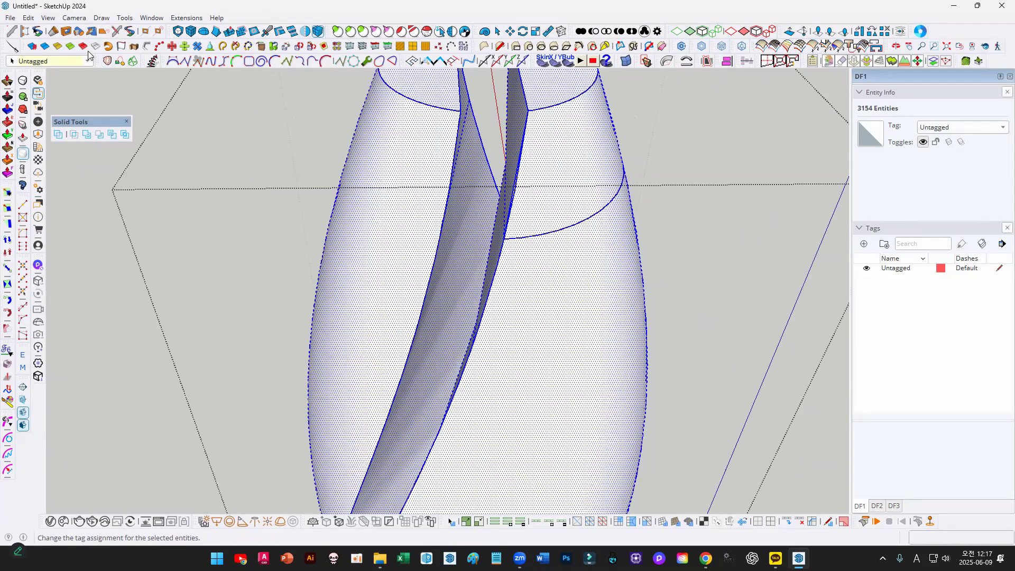
pyautogui.click(536, 165)
# - Soften the stray sliver edges beside the slot with the Eraser and leave the column group
pyautogui.scroll(2, 534, 163)
pyautogui.moveTo(587, 209); pyautogui.dragTo(464, 236, button='middle')
pyautogui.scroll(1, 464, 236)
pyautogui.tripleClick(493, 184)
pyautogui.scroll(1, 490, 162)
pyautogui.press('e')
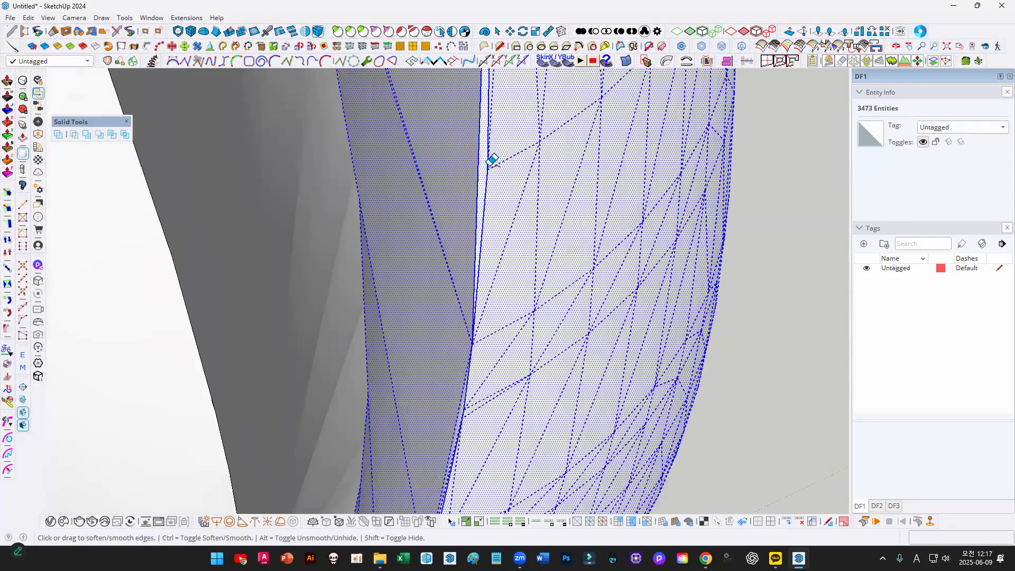
pyautogui.keyDown('ctrl'); pyautogui.click(490, 163); pyautogui.keyUp('ctrl')
pyautogui.scroll(-3, 489, 181)
pyautogui.press('space')
pyautogui.scroll(-2, 491, 184)
pyautogui.tripleClick(498, 172)
pyautogui.scroll(5, 473, 231)
pyautogui.moveTo(494, 257); pyautogui.dragTo(449, 199, button='middle')
pyautogui.press('e')
pyautogui.scroll(-3, 480, 246)
pyautogui.press('space')
pyautogui.scroll(-5, 486, 259)
pyautogui.scroll(-2, 353, 184)
pyautogui.scroll(-2, 449, 199)
pyautogui.click(447, 204)
# - Draw a large rectangle on the ground plane surrounding the base of the twisted column
pyautogui.moveTo(523, 294); pyautogui.dragTo(478, 303, button='middle')
pyautogui.press('r')
pyautogui.click(328, 156)
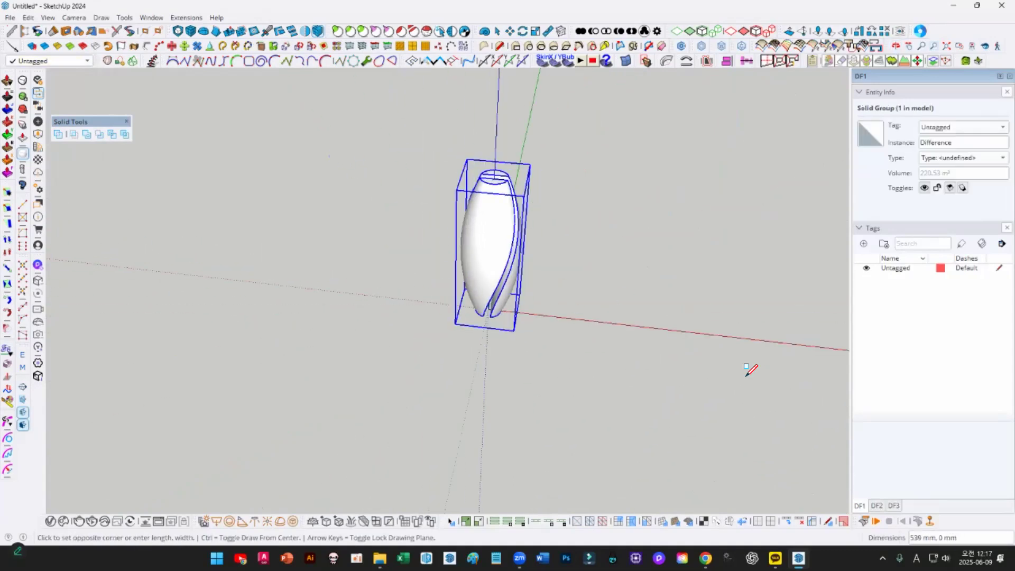
pyautogui.click(743, 469)
pyautogui.moveTo(674, 371)
pyautogui.mouseDown(button='middle')
pyautogui.moveTo(596, 333)
pyautogui.moveTo(509, 313)
pyautogui.moveTo(512, 136)
pyautogui.moveTo(546, 201)
pyautogui.moveTo(483, 308)
pyautogui.mouseUp(button='middle')
pyautogui.press('space')
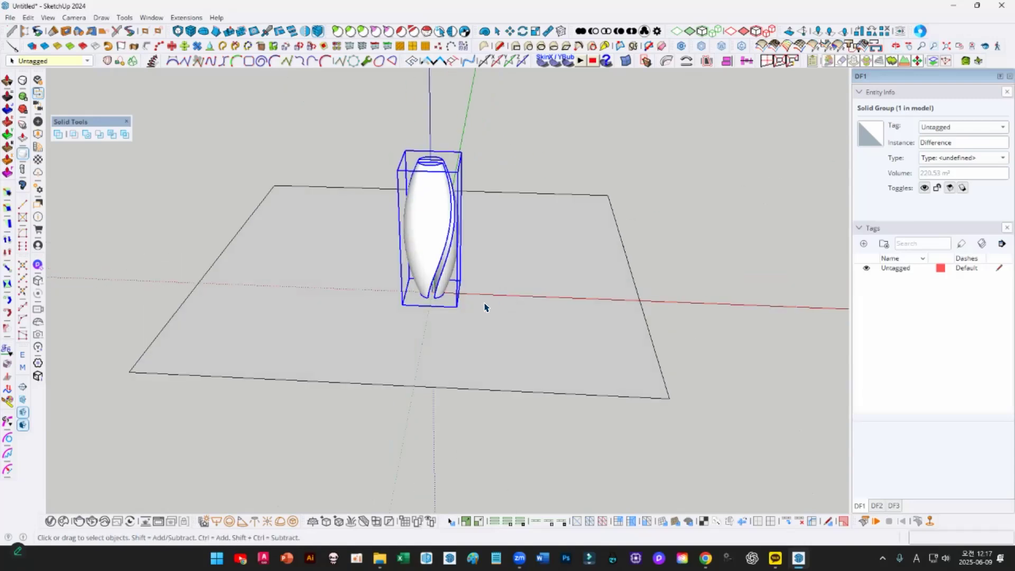
# - Copy the rectangle vertically up to the column's top and divide the distance into 20 equal copies
pyautogui.doubleClick(482, 309)
pyautogui.press('m')
pyautogui.click(463, 321)
pyautogui.press('ctrl')
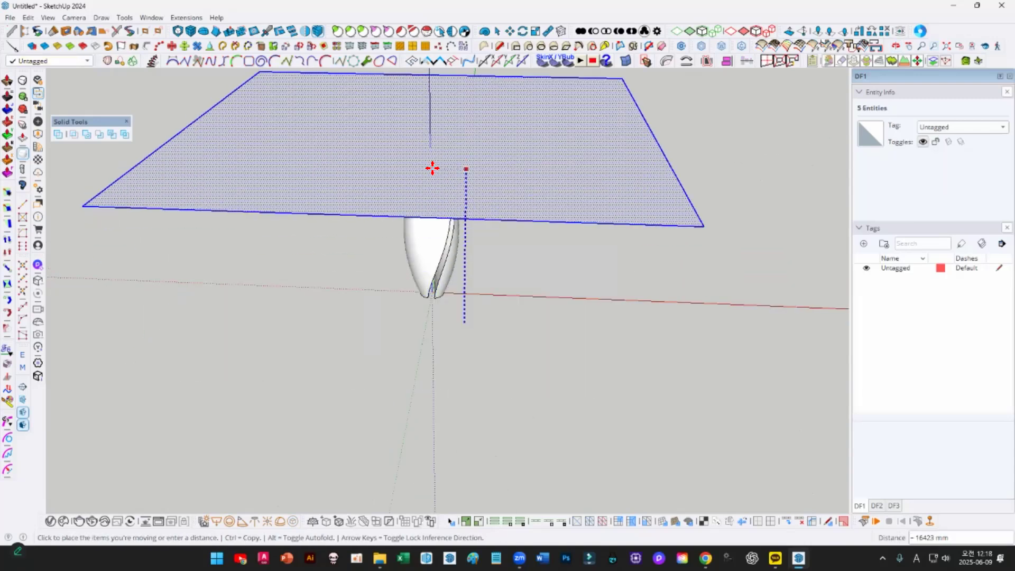
pyautogui.press('ctrl')
pyautogui.click(429, 162)
pyautogui.write('/20')
pyautogui.press('Return')
# - Change the division of the rectangle copies to 30 equal spacings along the column's height
pyautogui.moveTo(485, 296); pyautogui.dragTo(487, 170, button='middle')
pyautogui.press('F3')
pyautogui.scroll(3, 463, 251)
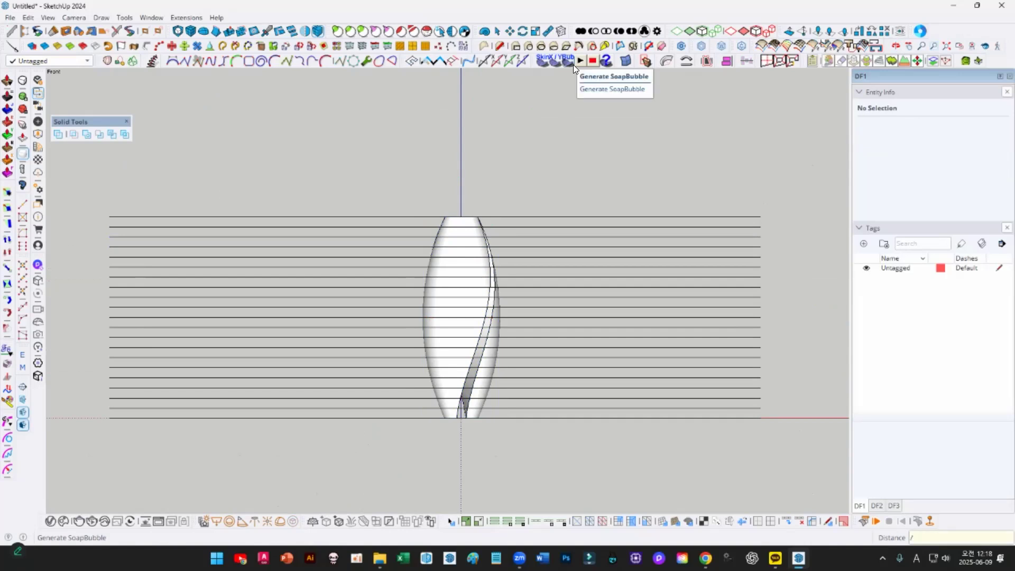
pyautogui.press('Return')
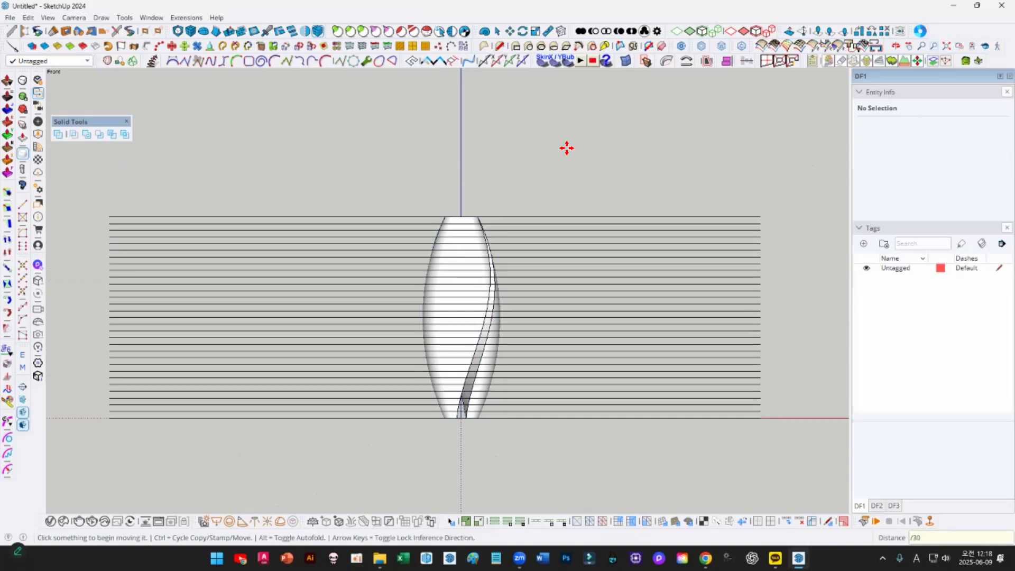
pyautogui.scroll(-3, 563, 177)
pyautogui.press('space')
pyautogui.moveTo(605, 215); pyautogui.dragTo(731, 324, button='middle')
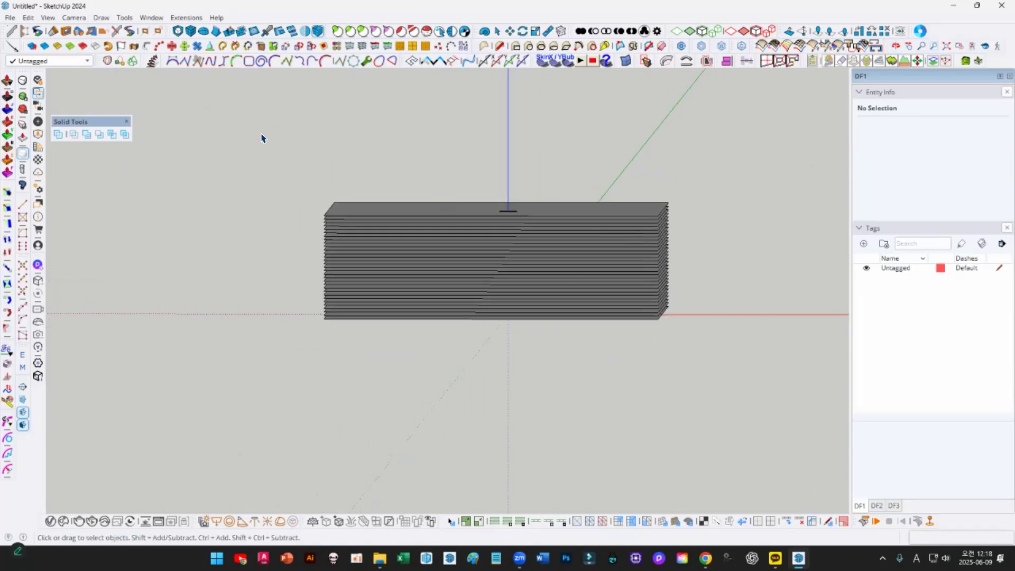
pyautogui.moveTo(227, 108); pyautogui.dragTo(671, 327)
pyautogui.moveTo(571, 324); pyautogui.dragTo(687, 319, button='middle')
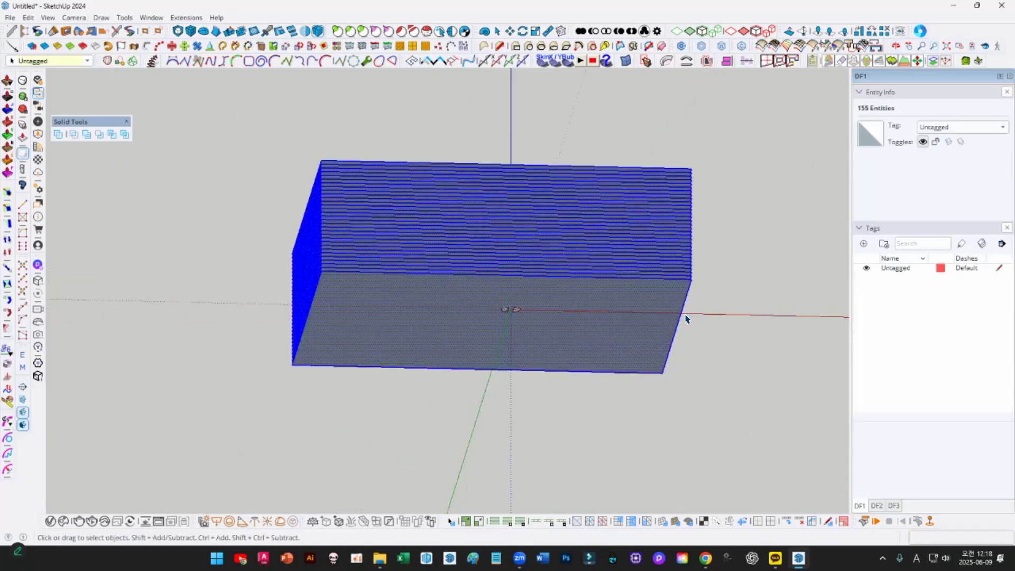
pyautogui.moveTo(649, 211); pyautogui.dragTo(550, 339, button='middle')
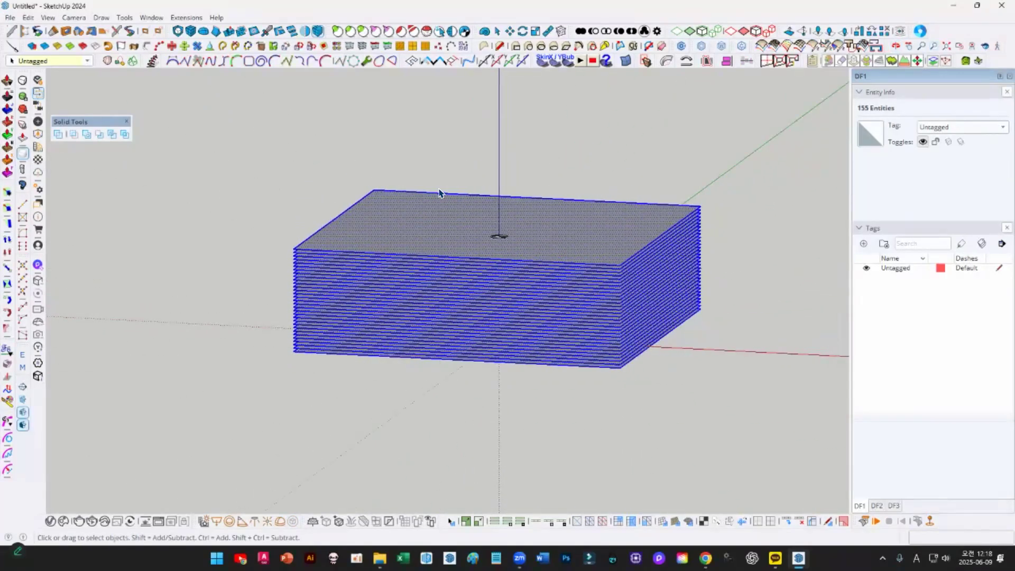
pyautogui.moveTo(446, 194); pyautogui.dragTo(508, 240, button='middle')
pyautogui.click(417, 158)
pyautogui.hotkey('ctrl', 'a')
pyautogui.scroll(3, 482, 239)
pyautogui.moveTo(507, 154); pyautogui.dragTo(524, 183, button='middle')
pyautogui.scroll(-3, 526, 210)
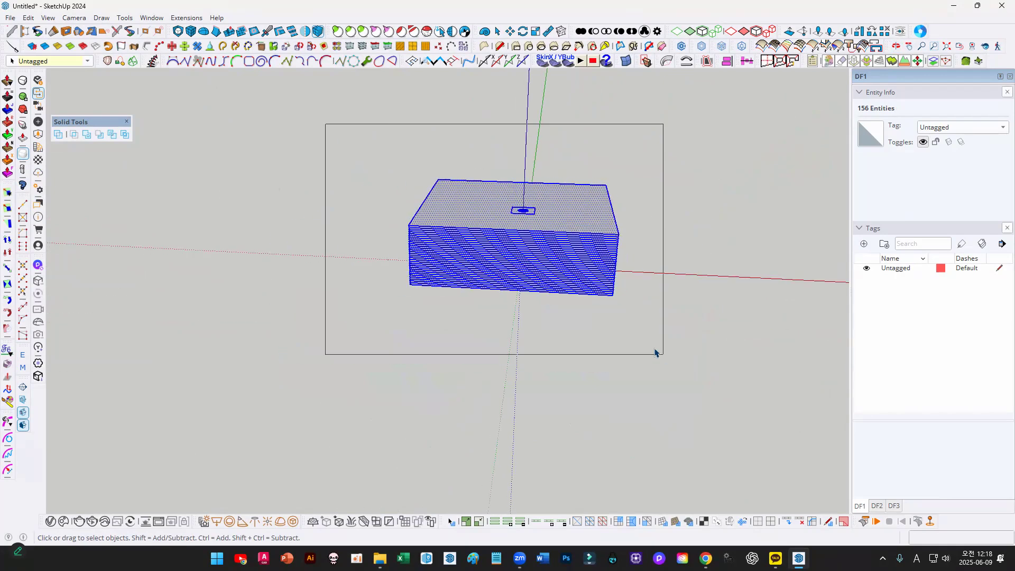
pyautogui.moveTo(654, 349); pyautogui.dragTo(663, 354)
pyautogui.scroll(3, 498, 216)
pyautogui.click(284, 127)
pyautogui.moveTo(385, 174); pyautogui.dragTo(384, 119, button='middle')
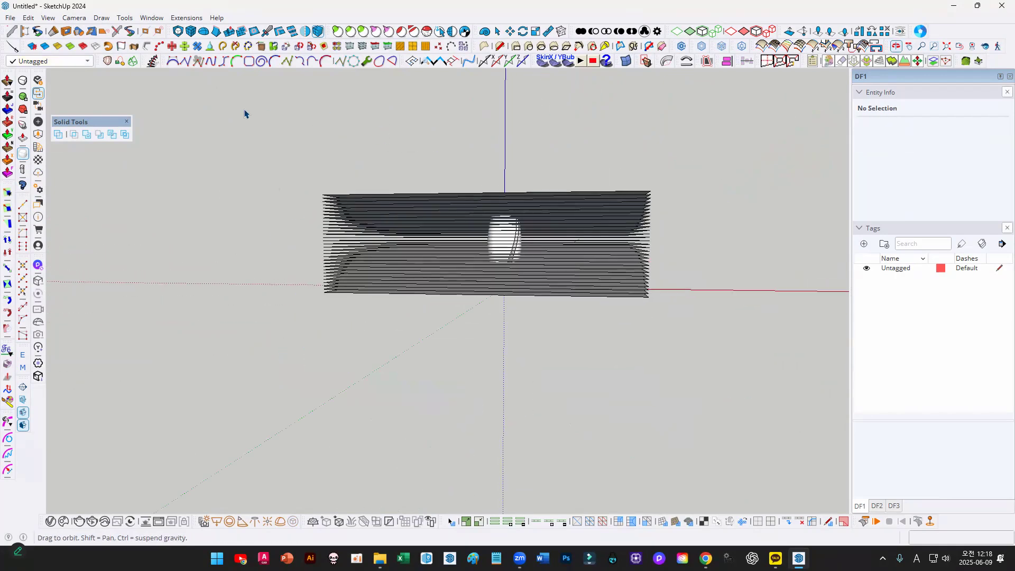
pyautogui.hotkey('ctrl', 'a')
pyautogui.moveTo(604, 231); pyautogui.dragTo(552, 333, button='middle')
pyautogui.rightClick(569, 249)
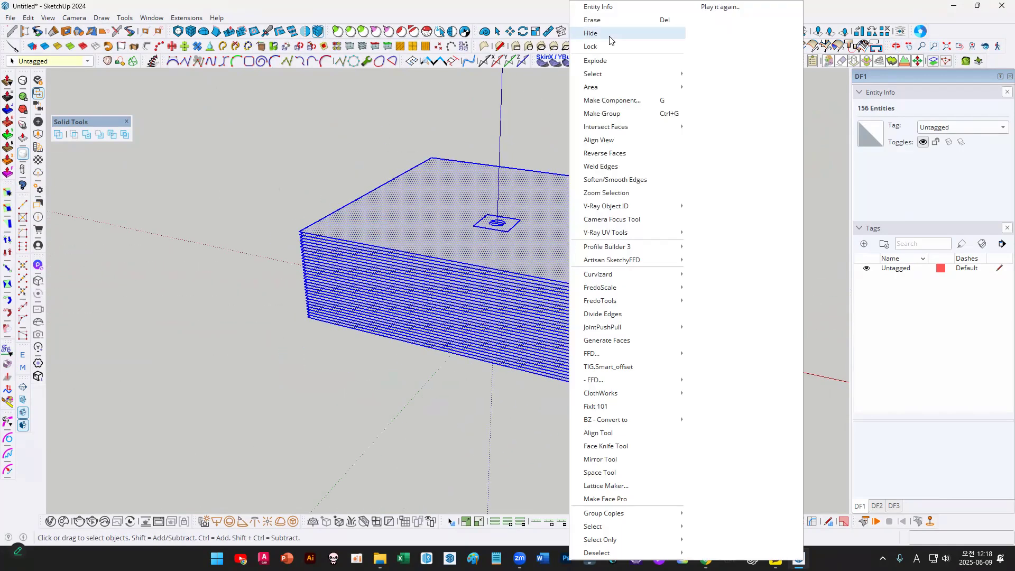
pyautogui.moveTo(643, 124)
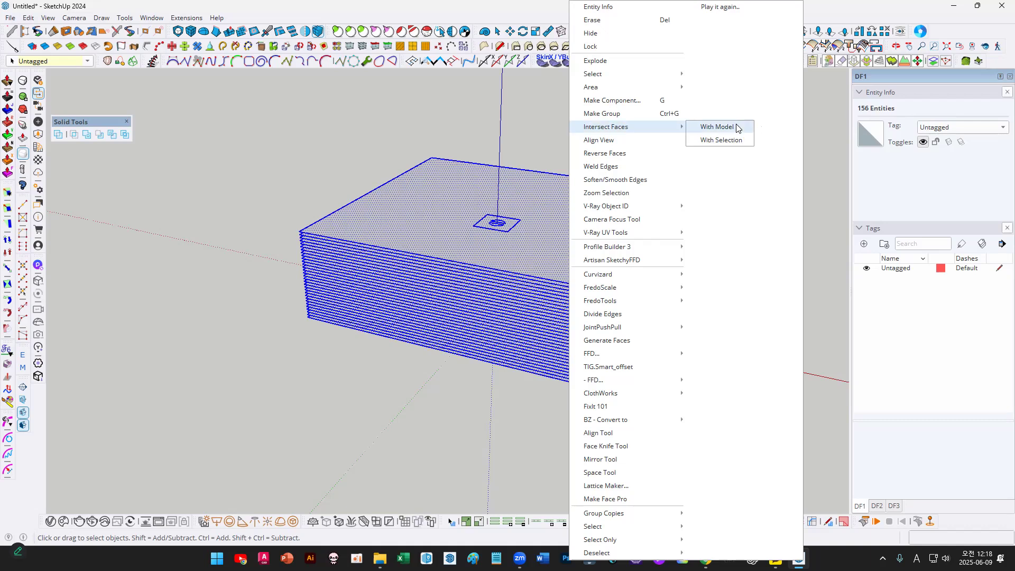
pyautogui.click(526, 263)
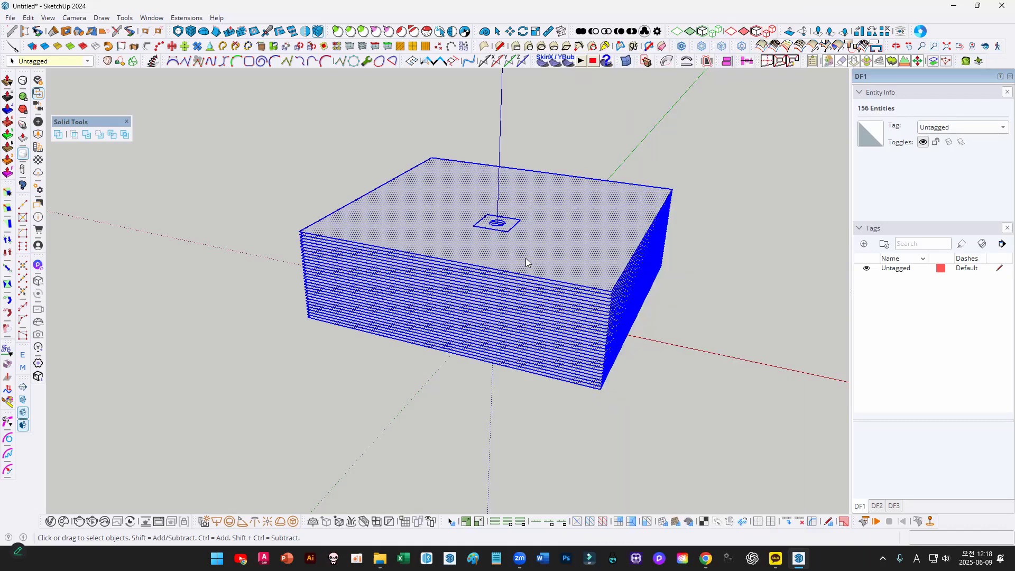
pyautogui.press('Escape')
# - Draw a demonstration box beside the stacked planes by extruding a ground rectangle upward, and group it
pyautogui.moveTo(528, 257); pyautogui.dragTo(421, 219, button='middle')
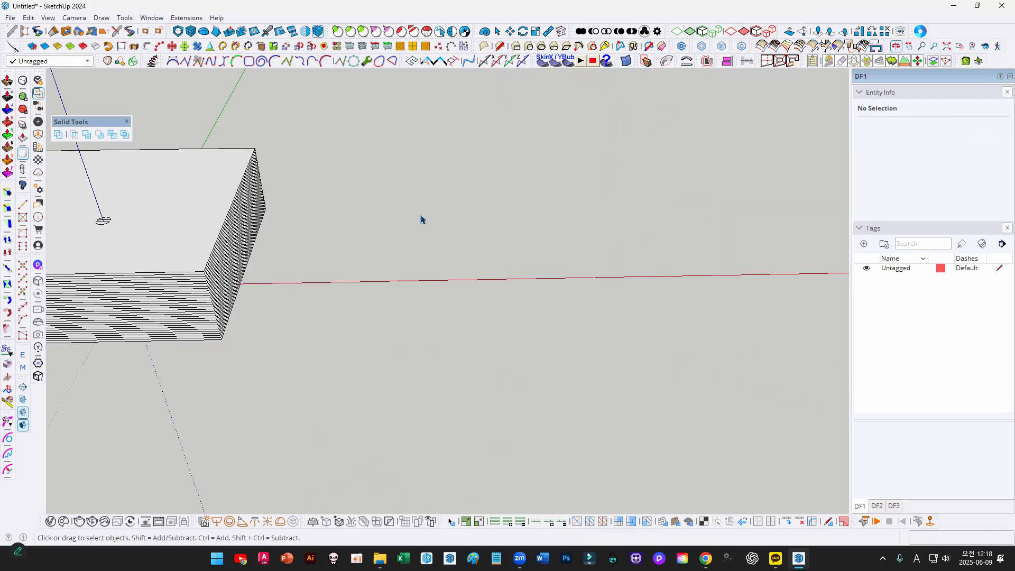
pyautogui.moveTo(437, 224); pyautogui.dragTo(603, 333)
pyautogui.press('p')
pyautogui.click(560, 310)
pyautogui.click(573, 186)
pyautogui.press('space')
pyautogui.tripleClick(546, 202)
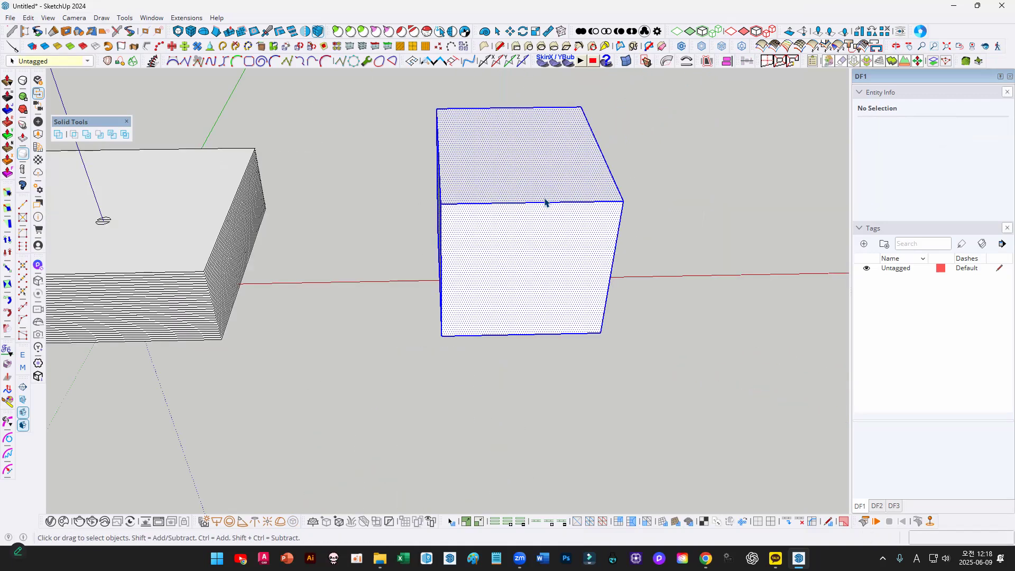
pyautogui.hotkey('ctrl', 'g')
# - Draw a larger rectangle on the ground surrounding the base of the demonstration box
pyautogui.scroll(-2, 544, 202)
pyautogui.moveTo(496, 220); pyautogui.dragTo(520, 238, button='middle')
pyautogui.press('r')
pyautogui.click(401, 97)
pyautogui.click(709, 337)
pyautogui.press('space')
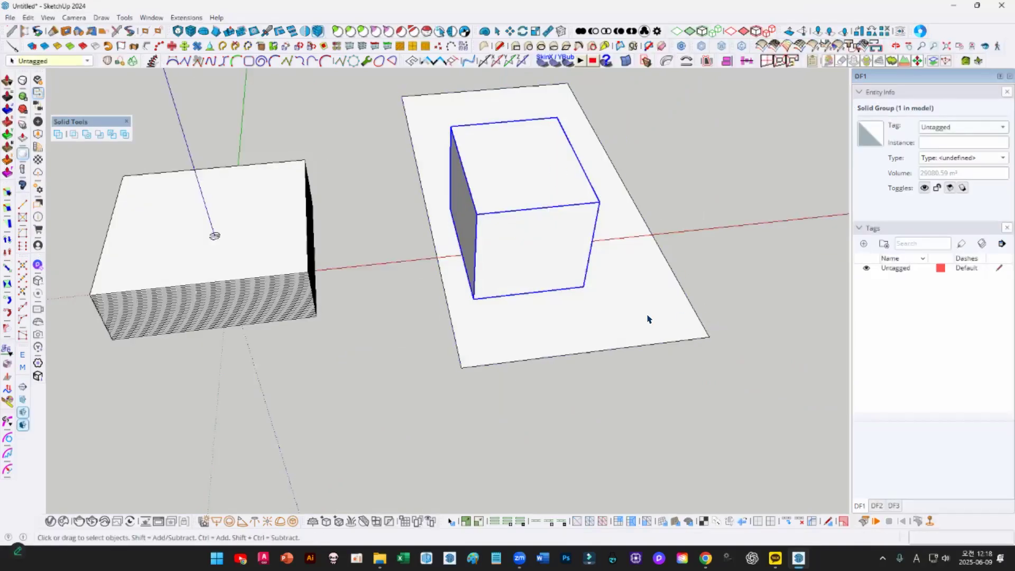
# - Examine where the bottom edges of the demonstration box meet the surrounding ground rectangle
pyautogui.doubleClick(657, 314)
pyautogui.press('m')
pyautogui.press('space')
pyautogui.click(749, 220)
pyautogui.moveTo(750, 220); pyautogui.dragTo(526, 259, button='middle')
pyautogui.scroll(3, 525, 259)
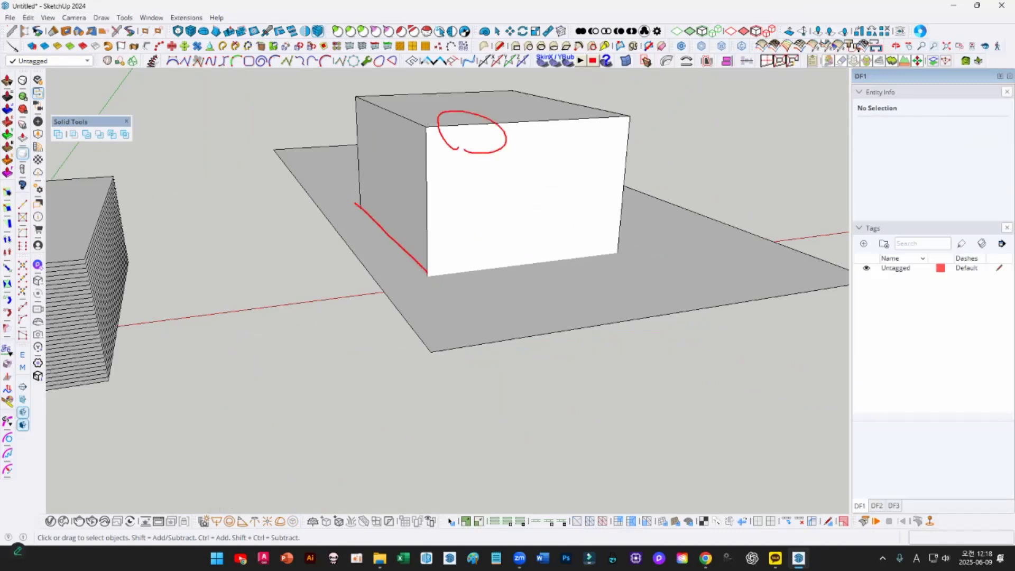
pyautogui.moveTo(637, 258); pyautogui.dragTo(498, 335, button='middle')
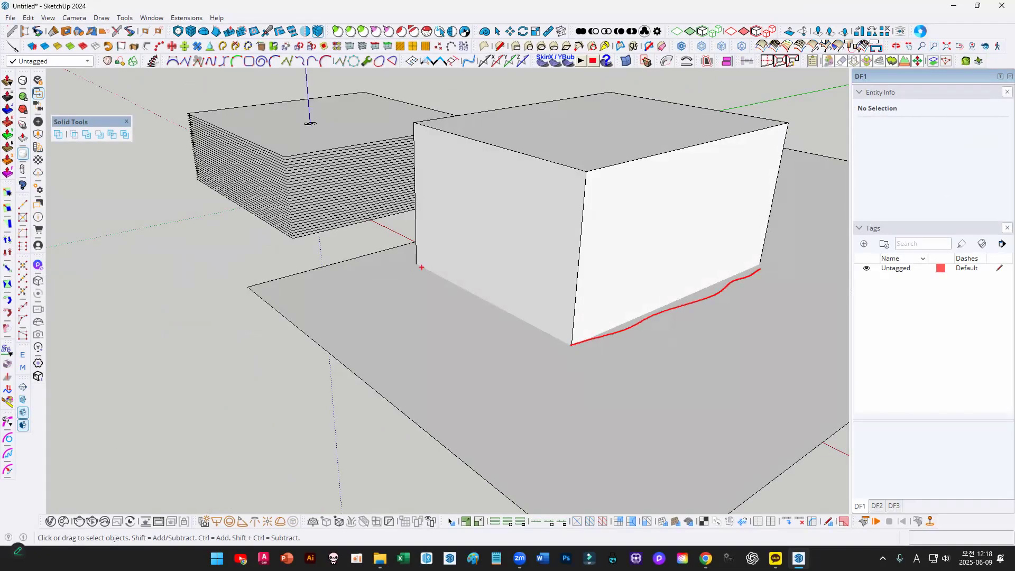
pyautogui.moveTo(418, 263); pyautogui.dragTo(562, 305, button='middle')
pyautogui.click(569, 307)
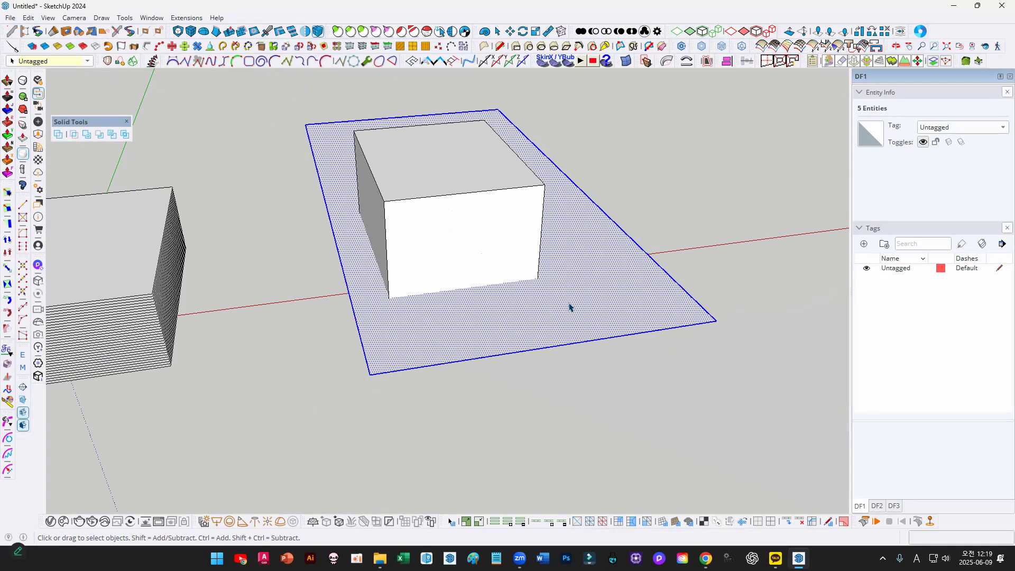
pyautogui.press('m')
pyautogui.moveTo(569, 307); pyautogui.dragTo(558, 261, button='middle')
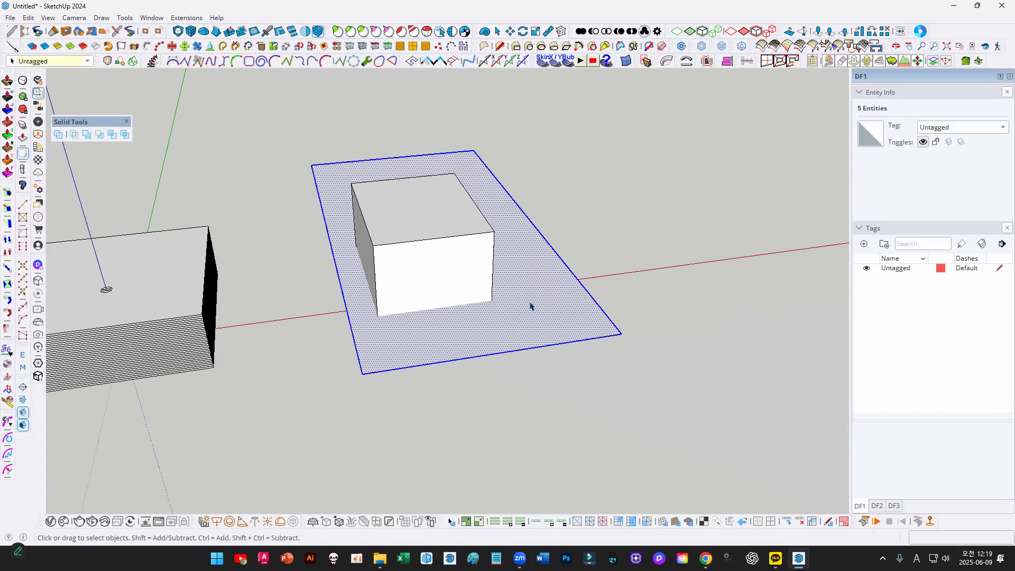
# - Copy the box twice, placing one copy over the rectangle's far corner and the other outside the rectangle
pyautogui.click(447, 261)
pyautogui.press('m')
pyautogui.moveTo(690, 232); pyautogui.dragTo(652, 253, button='middle')
pyautogui.click(652, 253)
pyautogui.press('ctrl')
pyautogui.click(723, 139)
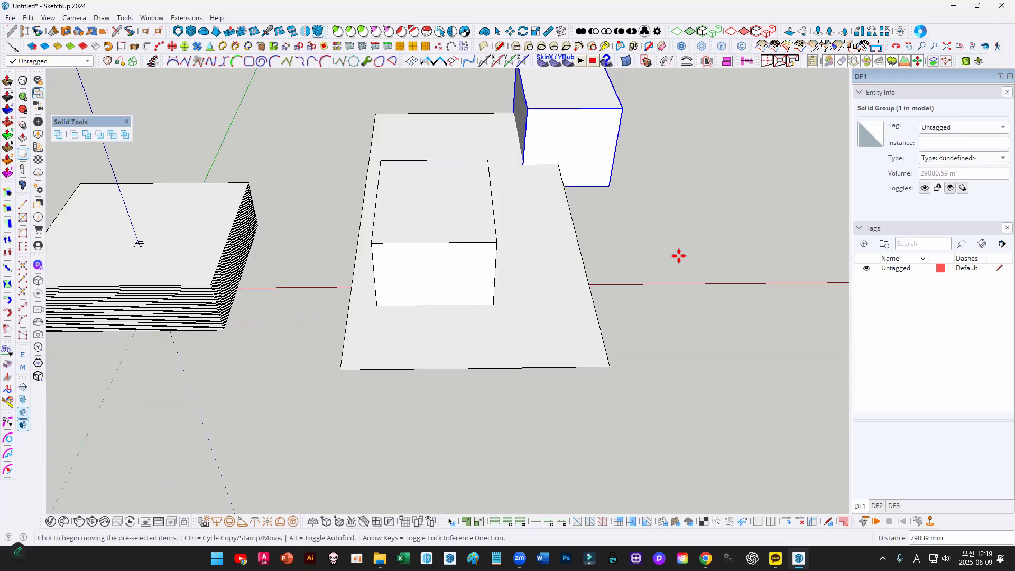
pyautogui.click(678, 256)
pyautogui.press('ctrl')
pyautogui.click(813, 387)
pyautogui.moveTo(698, 365); pyautogui.dragTo(729, 338, button='middle')
pyautogui.press('space')
# - Intersect the ground rectangle's face with the model so the overlapping boxes imprint their outlines on it
pyautogui.doubleClick(575, 307)
pyautogui.moveTo(523, 296); pyautogui.dragTo(522, 323, button='middle')
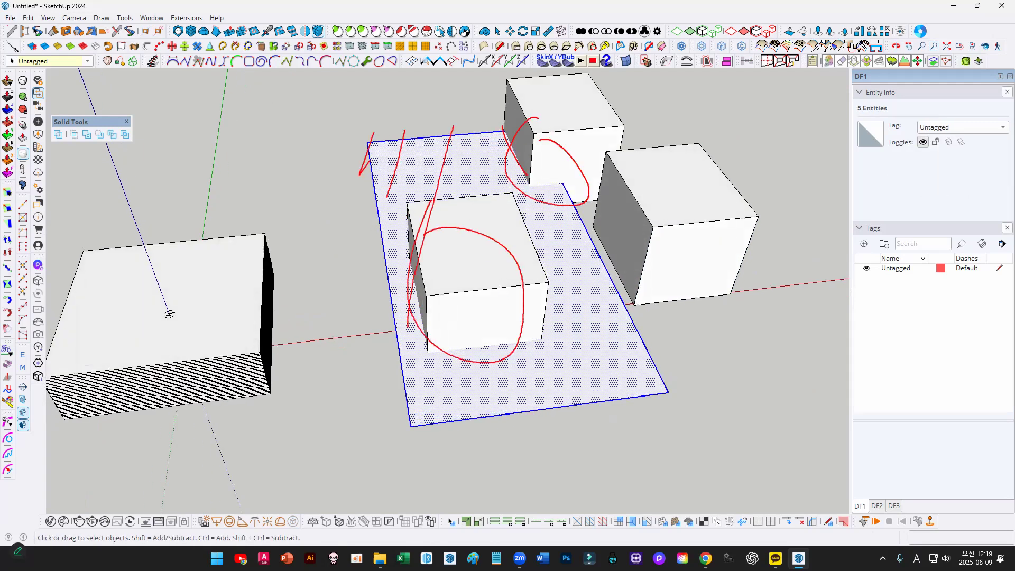
pyautogui.rightClick(567, 219)
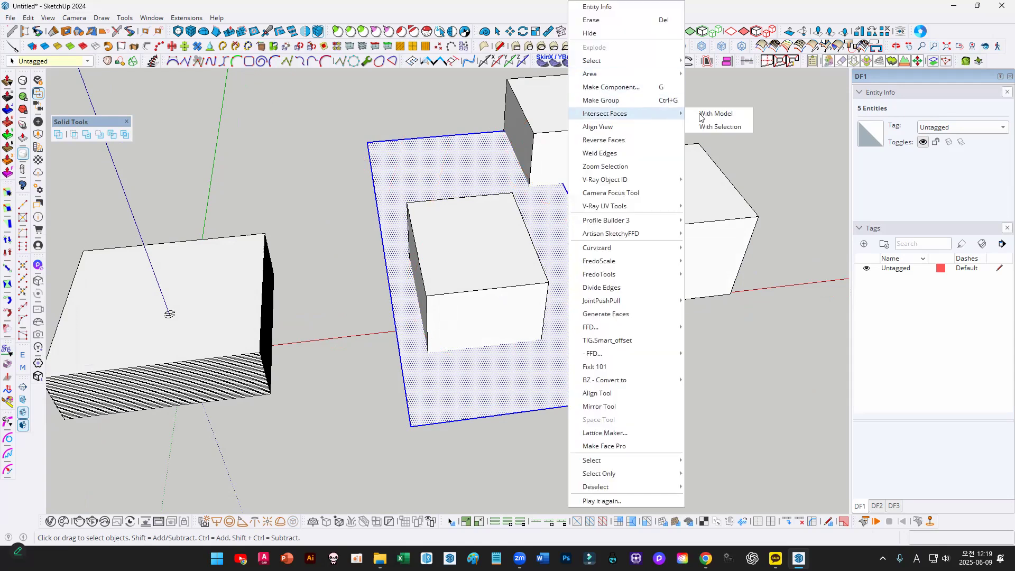
pyautogui.click(699, 116)
pyautogui.doubleClick(532, 222)
pyautogui.moveTo(532, 221); pyautogui.dragTo(498, 290, button='middle')
# - Delete the demonstration boxes and their ground rectangle, keeping the stacked planes and column
pyautogui.scroll(-3, 554, 348)
pyautogui.press('m')
pyautogui.press('space')
pyautogui.moveTo(372, 164); pyautogui.dragTo(771, 443)
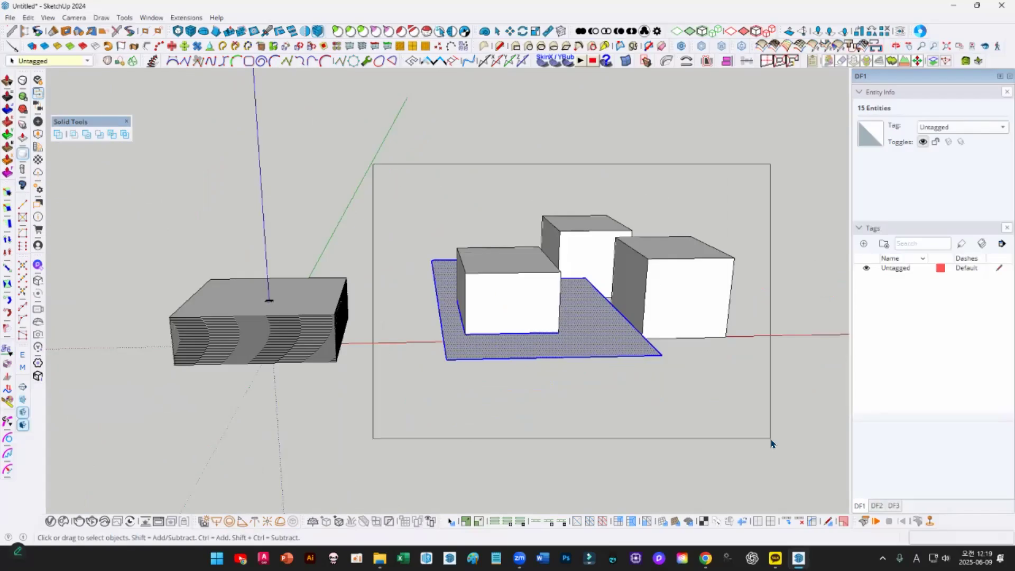
pyautogui.press('Delete')
pyautogui.moveTo(362, 339); pyautogui.dragTo(332, 271, button='middle')
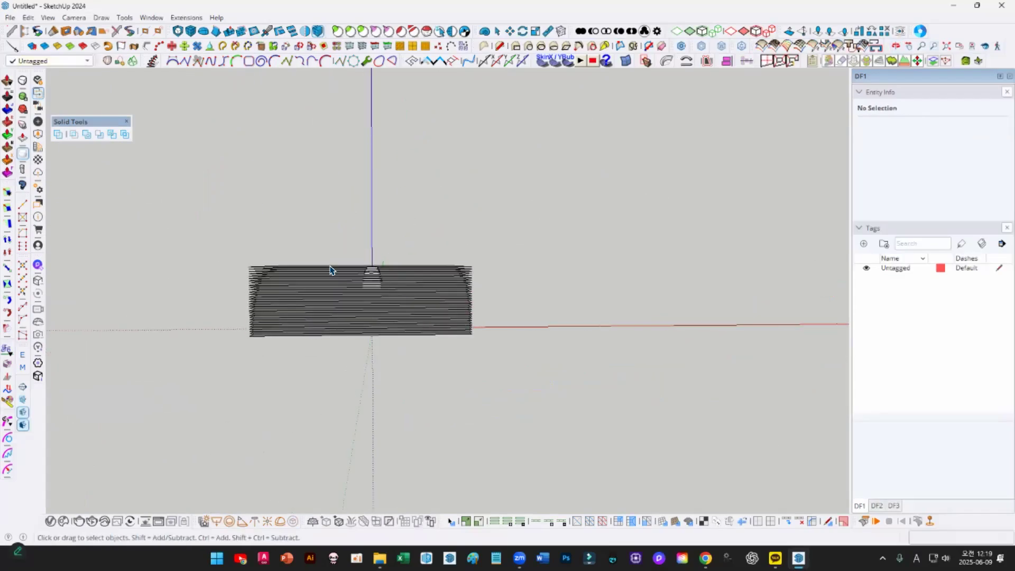
# - Delete the uppermost planes one at a time to expose the column inside the stack
pyautogui.moveTo(407, 290); pyautogui.dragTo(410, 372, button='middle')
pyautogui.click(419, 281)
pyautogui.scroll(3, 419, 281)
pyautogui.press('Delete')
pyautogui.click(383, 292)
pyautogui.press('Delete')
pyautogui.click(380, 296)
pyautogui.press('Delete')
pyautogui.click(381, 294)
pyautogui.press('Delete')
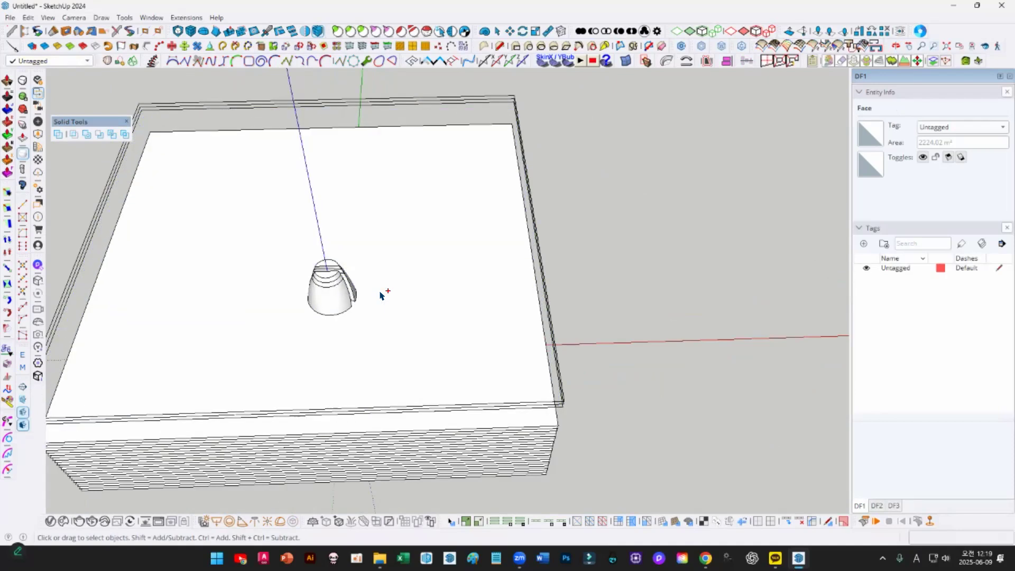
# - Undo the plane deletions to restore the full stack around the column
pyautogui.hotkey('ctrl', 'z')
pyautogui.hotkey('ctrl', 'z')
pyautogui.scroll(-2, 399, 297)
pyautogui.hotkey('ctrl', 'z')
# - Try moving the sliced tower geometry sideways out of the stack of planes
pyautogui.moveTo(433, 337); pyautogui.dragTo(435, 154, button='middle')
pyautogui.hotkey('ctrl', 'a')
pyautogui.moveTo(416, 433); pyautogui.dragTo(376, 447, button='middle')
pyautogui.press('m')
pyautogui.click(376, 447)
pyautogui.click(668, 442)
pyautogui.press('space')
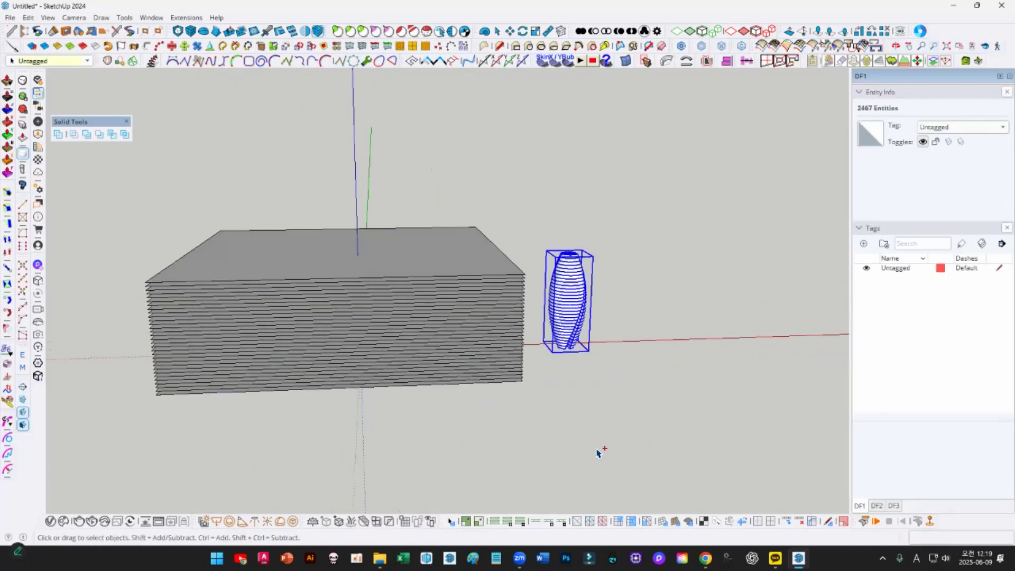
pyautogui.hotkey('ctrl', 'z')
# - Delete the stacked cutting planes and their leftover outer edges, keeping the sliced tower
pyautogui.moveTo(577, 424); pyautogui.dragTo(489, 188)
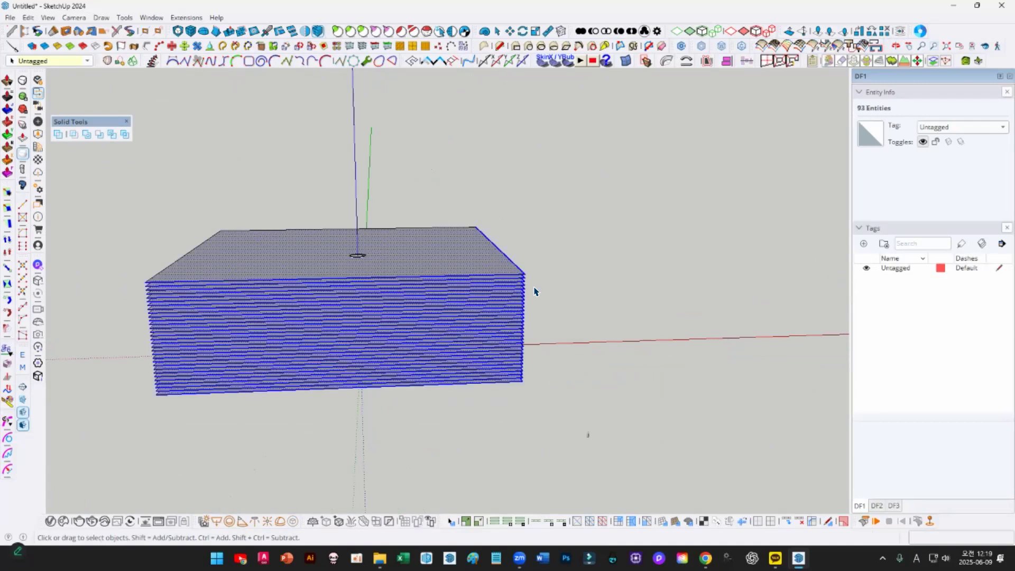
pyautogui.press('Delete')
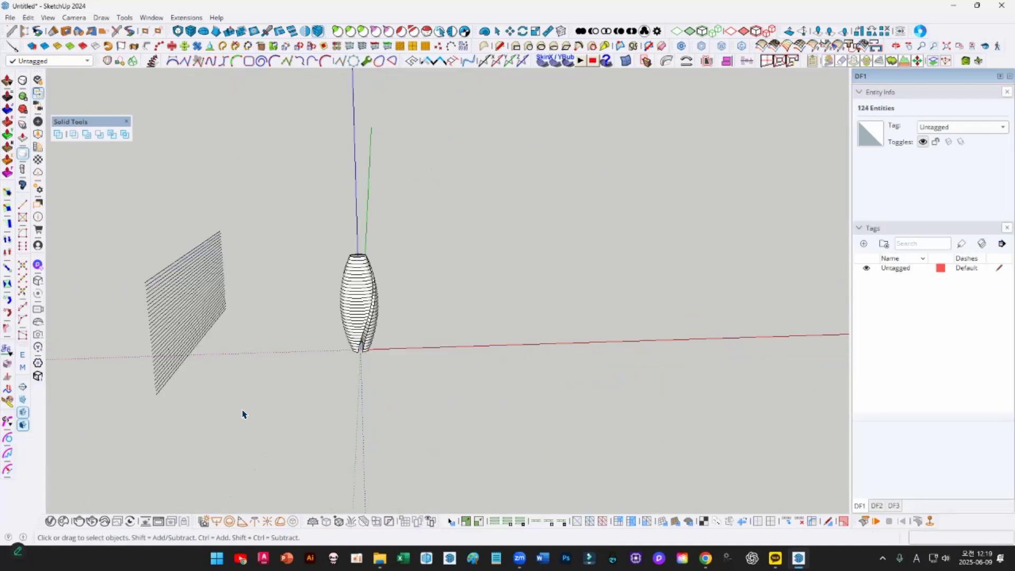
pyautogui.moveTo(242, 414); pyautogui.dragTo(175, 206)
pyautogui.press('Delete')
# - Try moving the floor slices out along the red axis, clear of the tower body
pyautogui.scroll(2, 360, 273)
pyautogui.click(344, 279)
pyautogui.scroll(3, 344, 278)
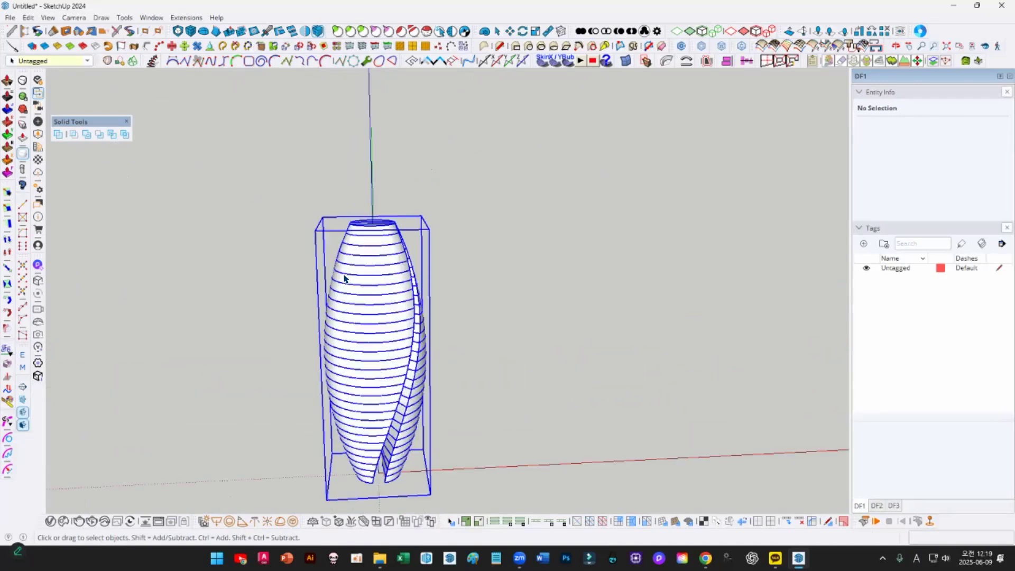
pyautogui.press('m')
pyautogui.click(386, 268)
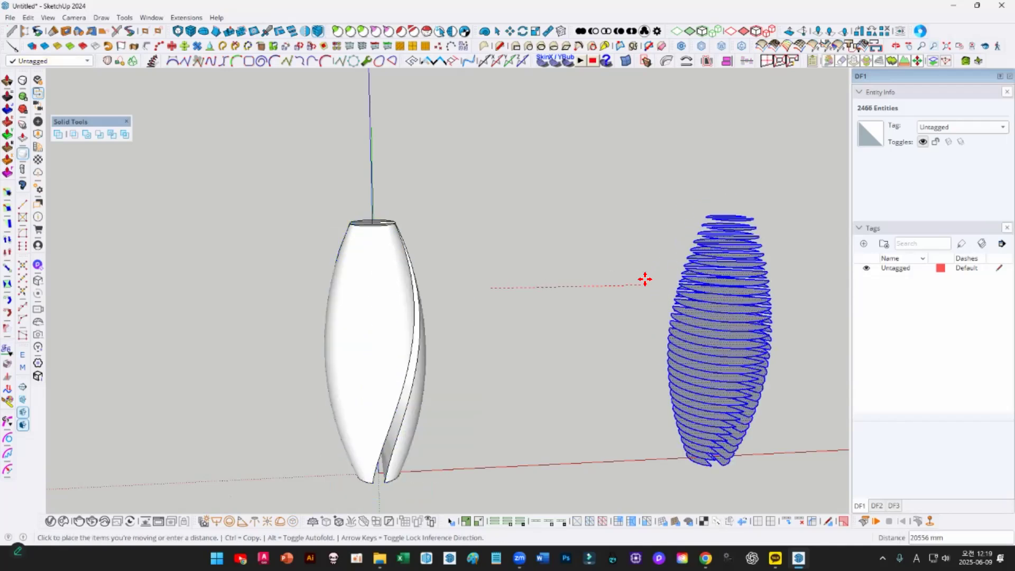
pyautogui.moveTo(644, 280); pyautogui.dragTo(392, 374, button='middle')
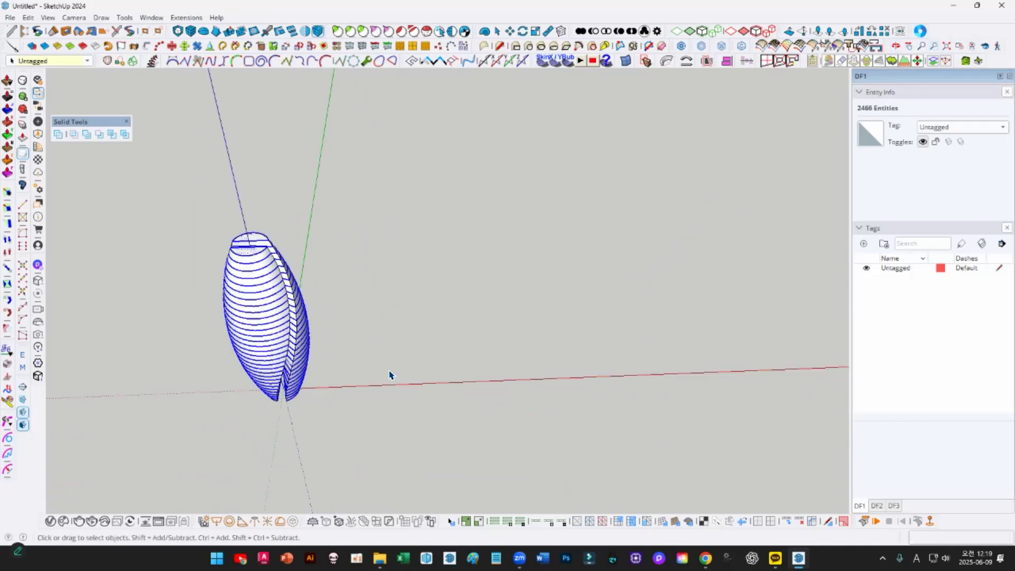
# - Delete all faces of the floor slices, keeping only their contour edges
pyautogui.click(540, 347)
pyautogui.moveTo(451, 356); pyautogui.dragTo(476, 274, button='middle')
pyautogui.scroll(3, 401, 272)
pyautogui.scroll(-3, 401, 272)
pyautogui.keyDown('shift'); pyautogui.moveTo(534, 260); pyautogui.dragTo(441, 251, button='middle'); pyautogui.keyUp('shift')
pyautogui.scroll(-1, 443, 252)
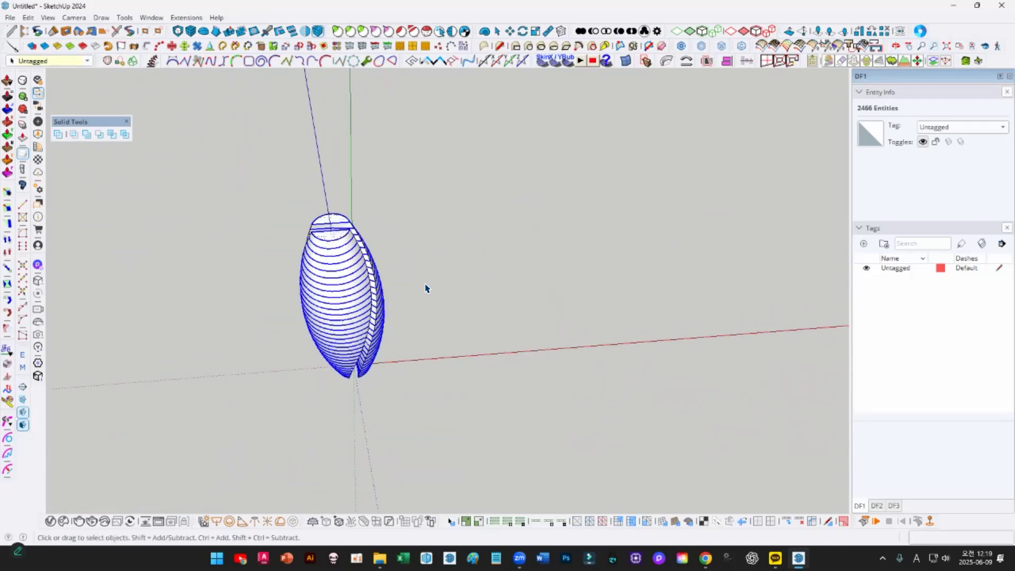
pyautogui.click(426, 284)
pyautogui.moveTo(414, 274); pyautogui.dragTo(396, 331, button='middle')
pyautogui.scroll(2, 488, 300)
pyautogui.hotkey('ctrl', 'a')
pyautogui.click(692, 34)
pyautogui.press('Delete')
# - Copy one floor contour beside the tower and place a second copy about 7180 mm farther along
pyautogui.scroll(2, 431, 360)
pyautogui.scroll(-1, 456, 354)
pyautogui.press('m')
pyautogui.click(406, 319)
pyautogui.press('ctrl')
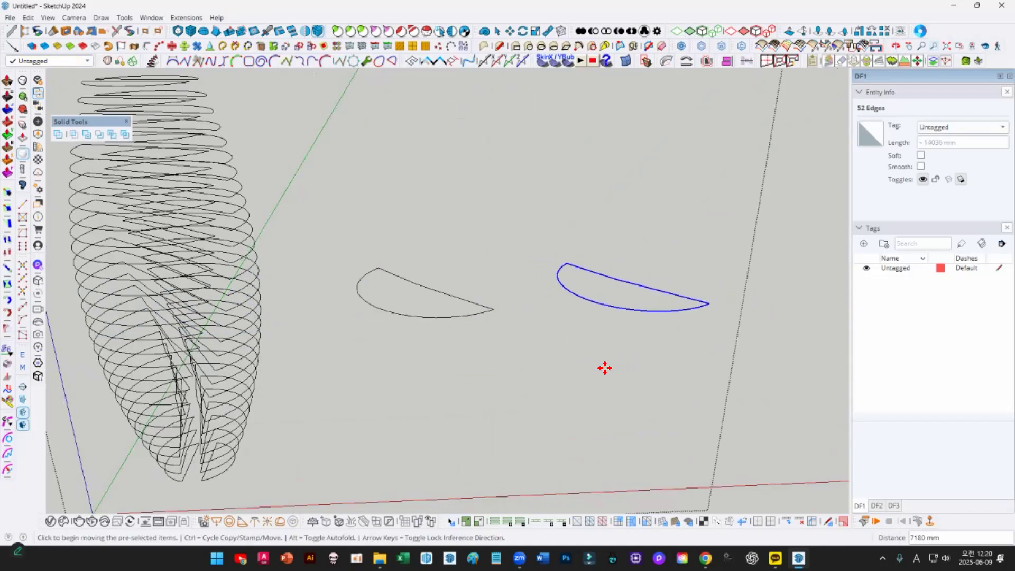
# - Explode the sample contour nearer the tower into separate edges, keeping the farther one as a single curve
pyautogui.press('space')
pyautogui.moveTo(386, 273)
pyautogui.mouseDown(button='middle')
pyautogui.moveTo(465, 344)
pyautogui.moveTo(384, 262)
pyautogui.mouseUp(button='middle')
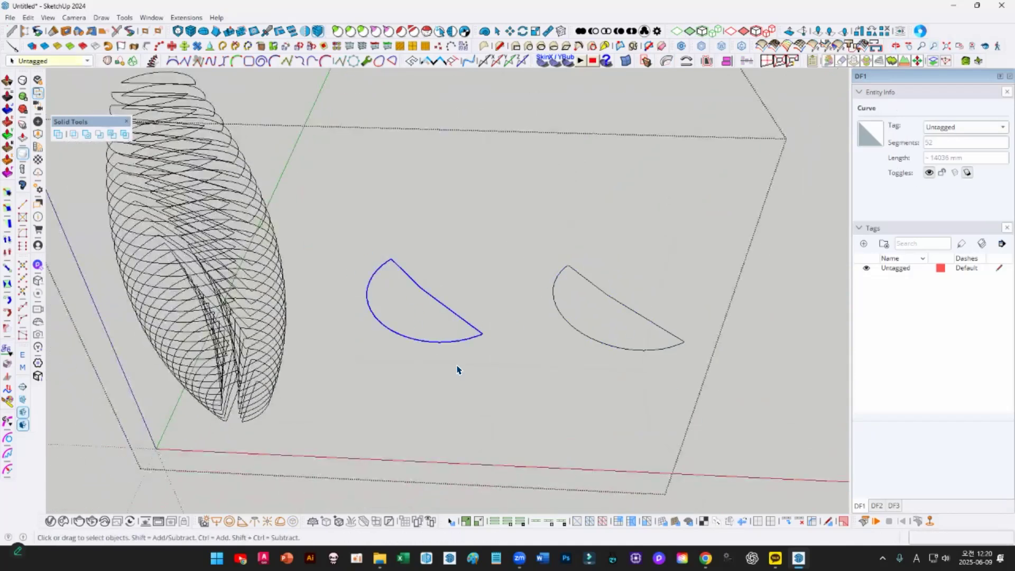
pyautogui.click(644, 350)
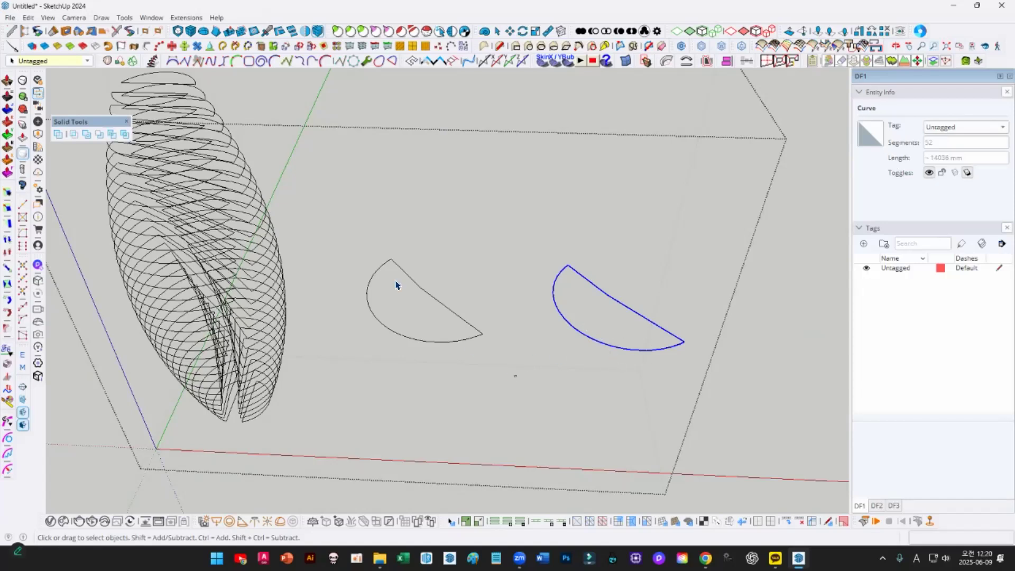
pyautogui.click(235, 46)
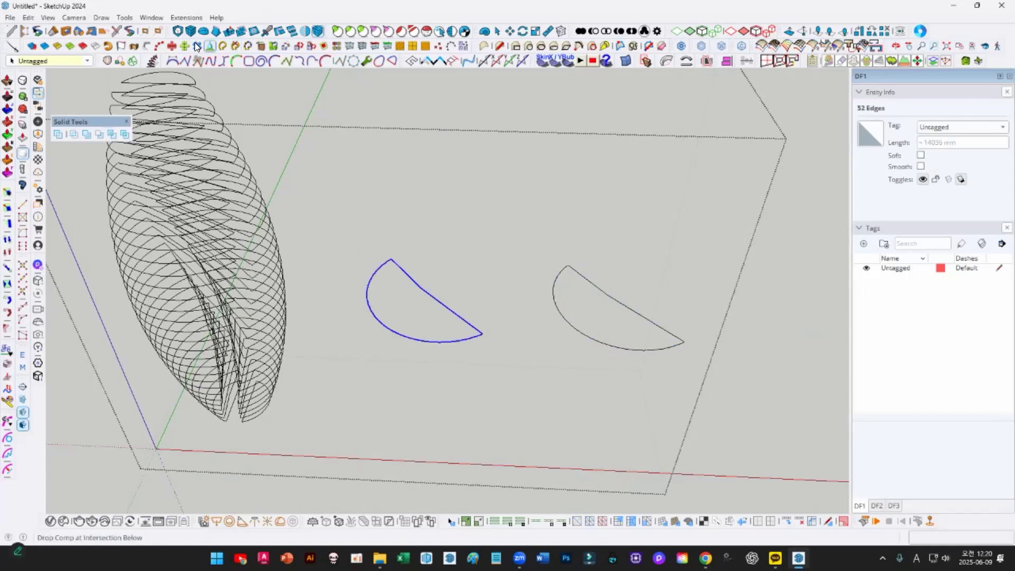
# - Convert the exploded sample contour into grouped tubes with a 30 mm diameter and precision 10
pyautogui.click(142, 44)
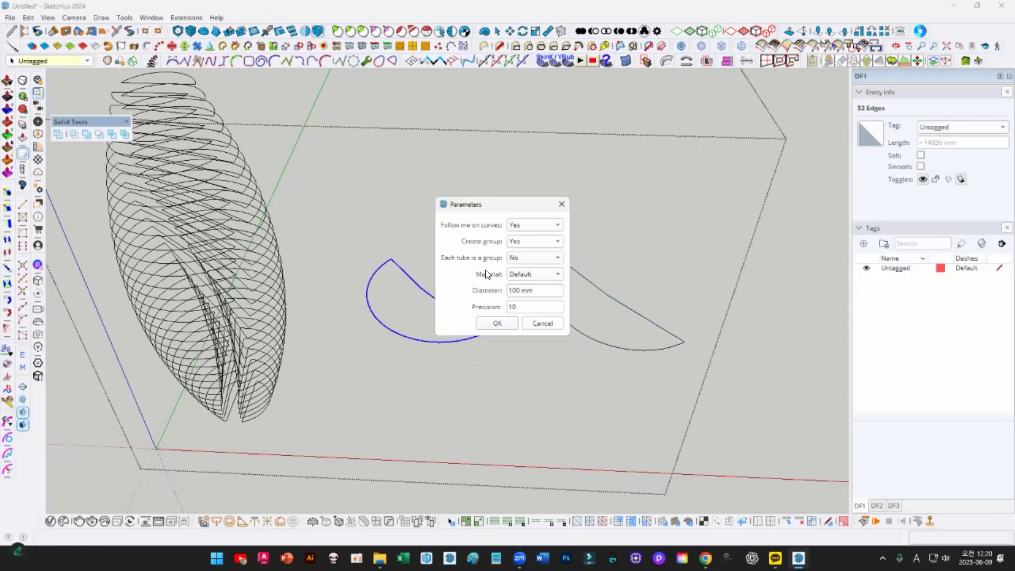
pyautogui.click(543, 291)
pyautogui.press('Return')
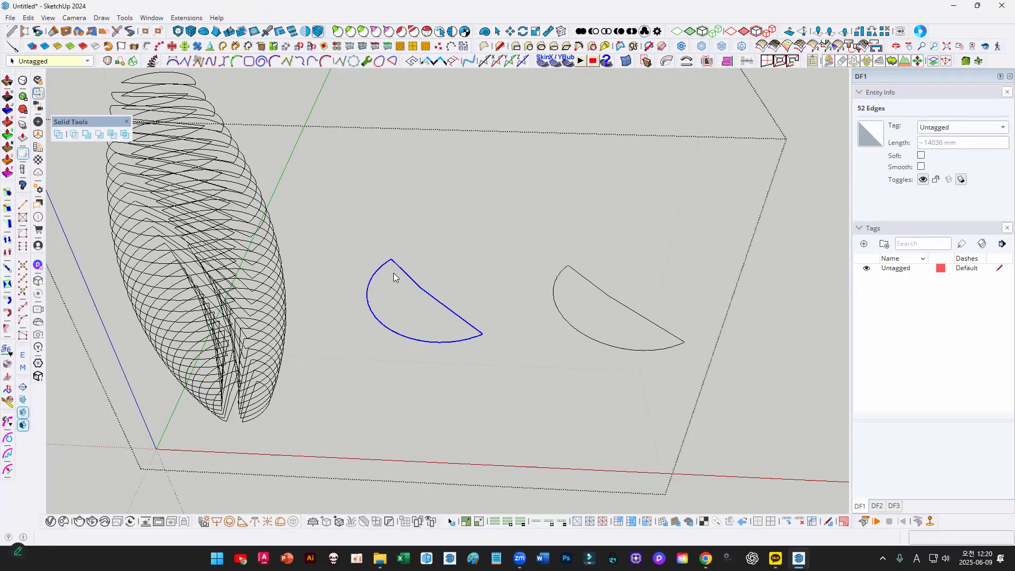
pyautogui.scroll(5, 478, 328)
pyautogui.scroll(4, 412, 355)
pyautogui.scroll(-4, 391, 353)
# - Compare the segment joints of the tubed sample with the unbroken curve sample, and delete both samples
pyautogui.click(376, 351)
pyautogui.scroll(-2, 320, 369)
pyautogui.moveTo(643, 331); pyautogui.dragTo(603, 346)
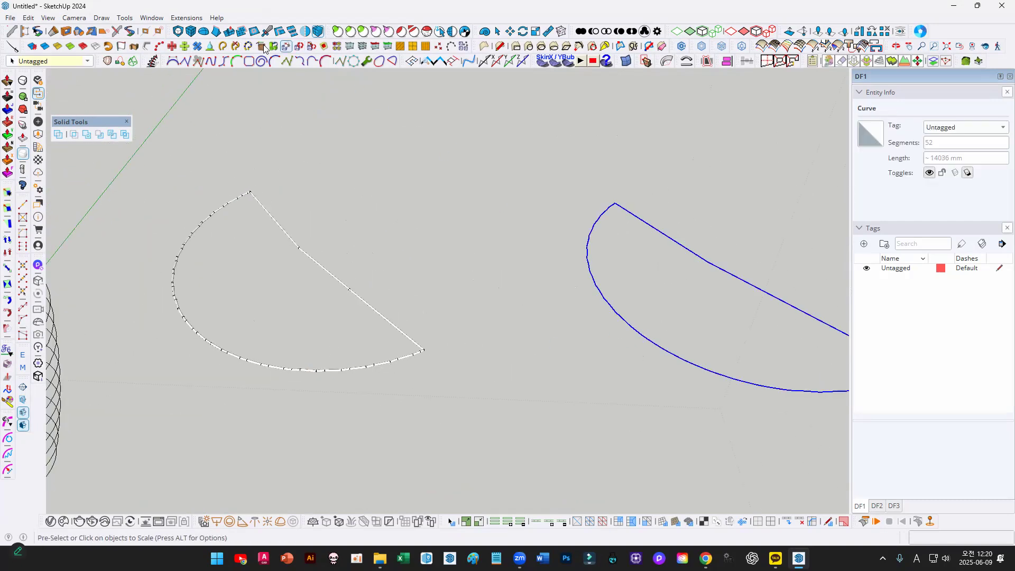
pyautogui.click(396, 190)
pyautogui.moveTo(396, 190); pyautogui.dragTo(510, 390, button='middle')
pyautogui.scroll(3, 514, 391)
pyautogui.scroll(-3, 509, 368)
pyautogui.moveTo(312, 192); pyautogui.dragTo(215, 142)
pyautogui.press('Delete')
# - Examine whether the tower's floor contours are joined curves or loose edges
pyautogui.moveTo(348, 224); pyautogui.dragTo(396, 173, button='middle')
pyautogui.hotkey('ctrl', 'a')
pyautogui.keyDown('shift'); pyautogui.moveTo(336, 181); pyautogui.dragTo(449, 230, button='middle'); pyautogui.keyUp('shift')
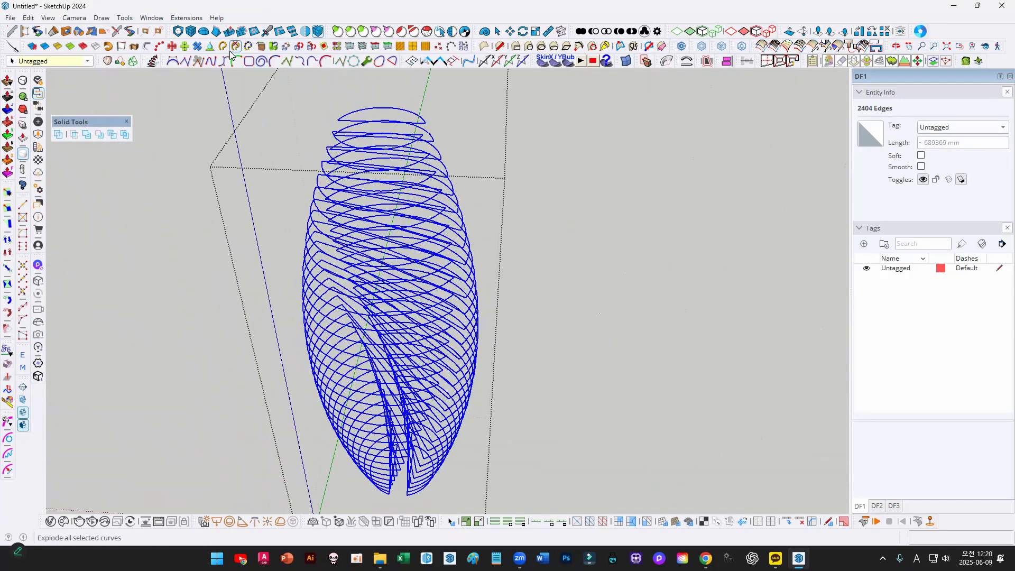
pyautogui.click(225, 51)
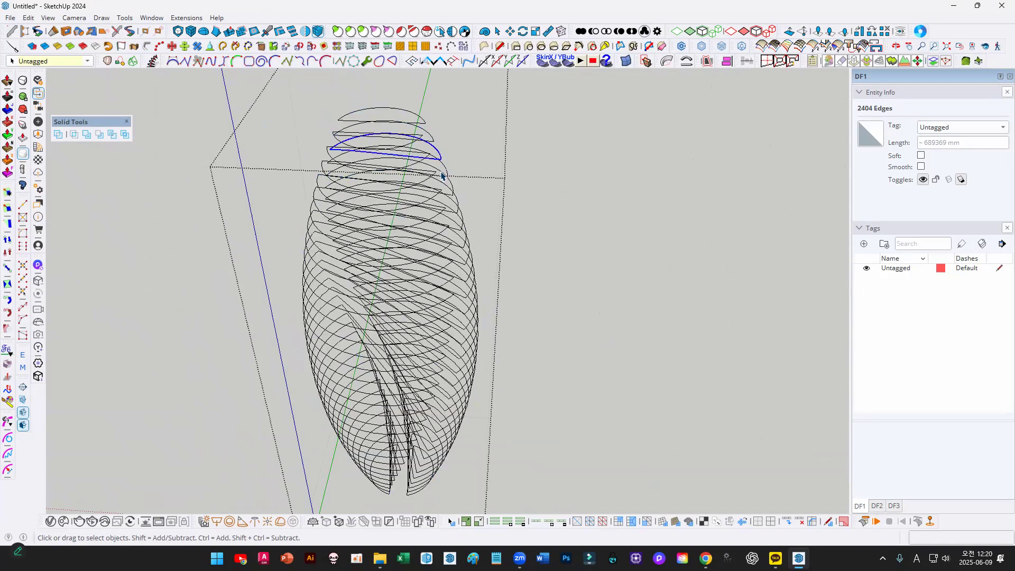
pyautogui.click(453, 200)
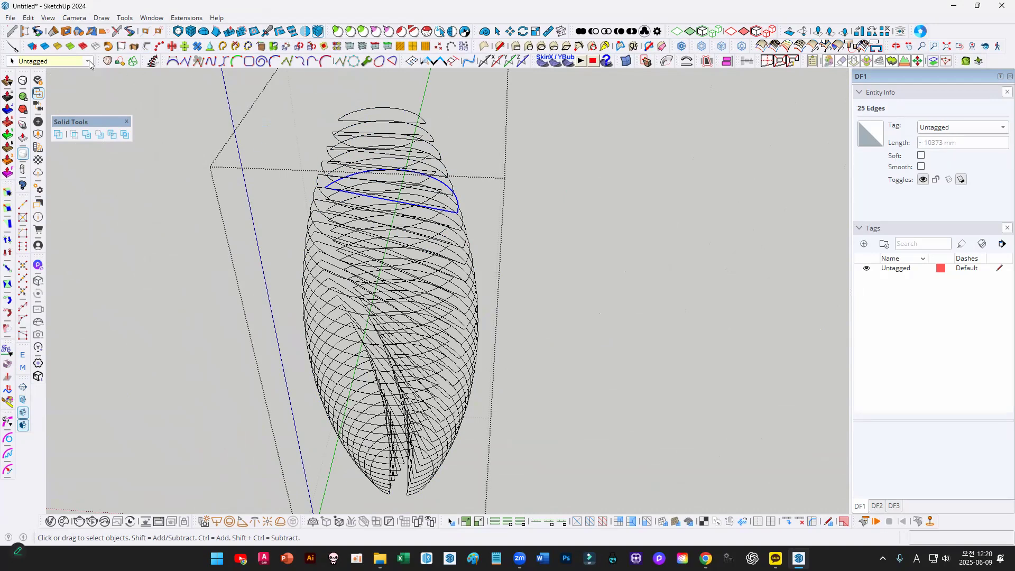
pyautogui.moveTo(598, 151); pyautogui.dragTo(590, 187)
pyautogui.moveTo(628, 186); pyautogui.dragTo(618, 209)
pyautogui.moveTo(709, 124); pyautogui.dragTo(698, 216)
pyautogui.moveTo(677, 199); pyautogui.dragTo(729, 191)
# - Weld all the floor contours into continuous curves with Curvizard's Make Curves, and check one of them
pyautogui.moveTo(241, 92)
pyautogui.mouseDown()
pyautogui.moveTo(339, 235)
pyautogui.moveTo(597, 516)
pyautogui.mouseUp()
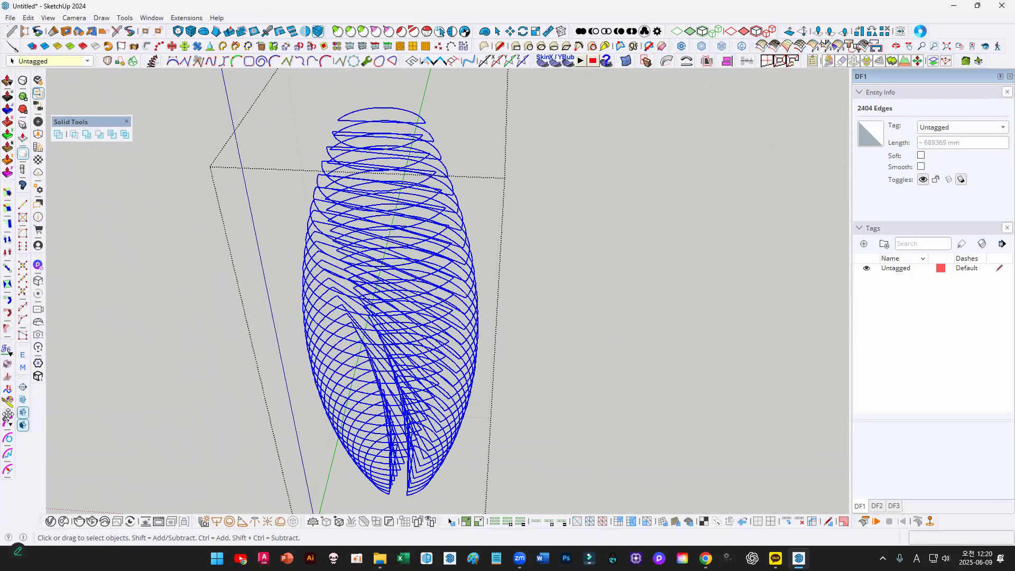
pyautogui.moveTo(8, 415)
pyautogui.mouseDown()
pyautogui.moveTo(108, 242)
pyautogui.moveTo(64, 140)
pyautogui.moveTo(68, 417)
pyautogui.moveTo(9, 426)
pyautogui.mouseUp()
pyautogui.click(10, 426)
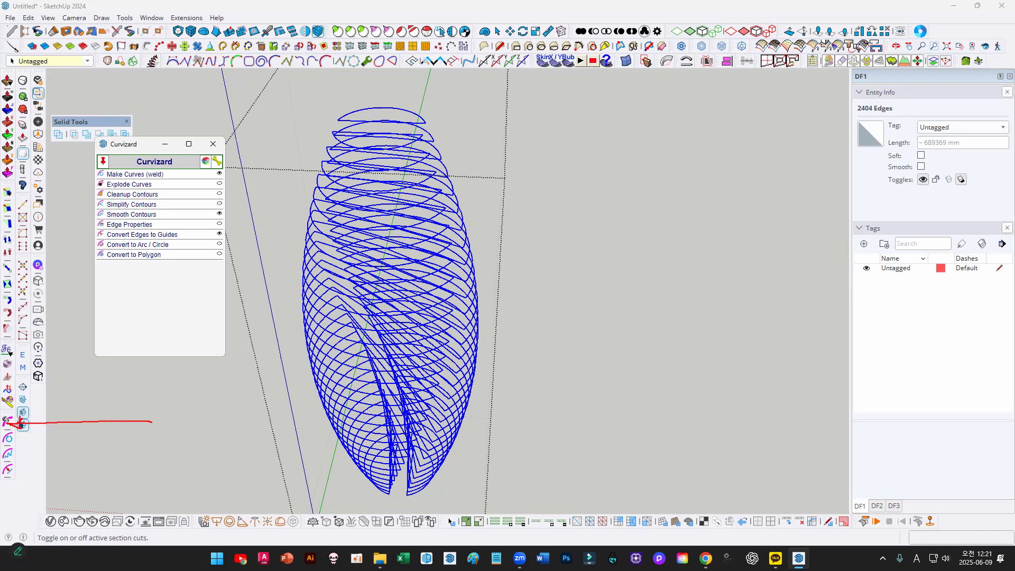
pyautogui.click(157, 175)
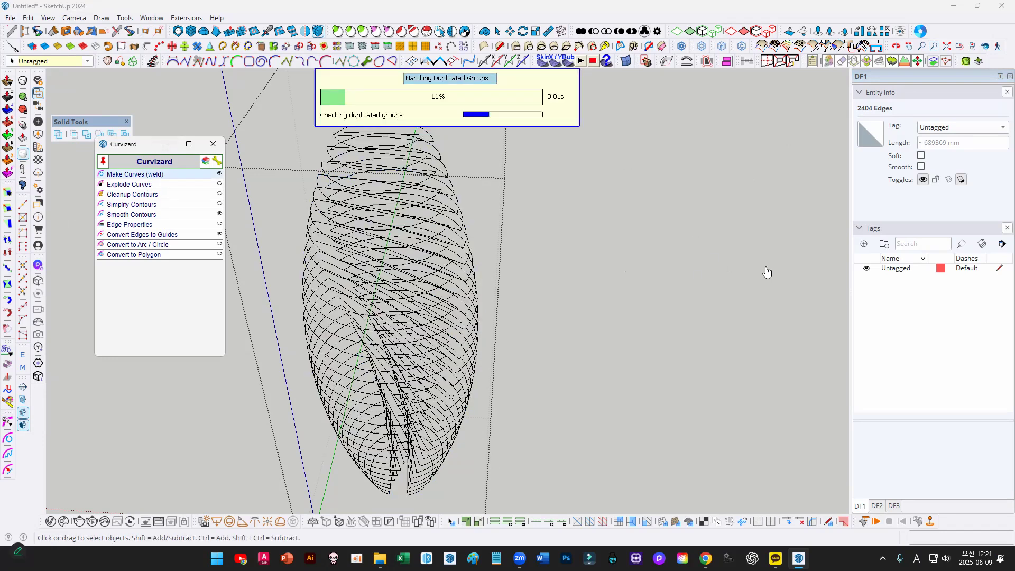
pyautogui.click(616, 242)
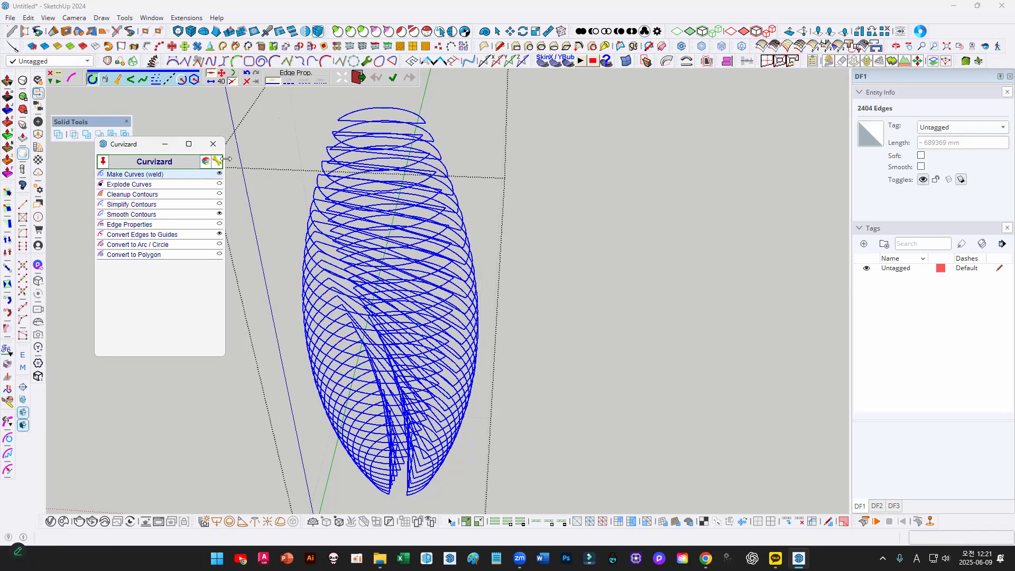
pyautogui.click(213, 143)
pyautogui.scroll(-3, 446, 231)
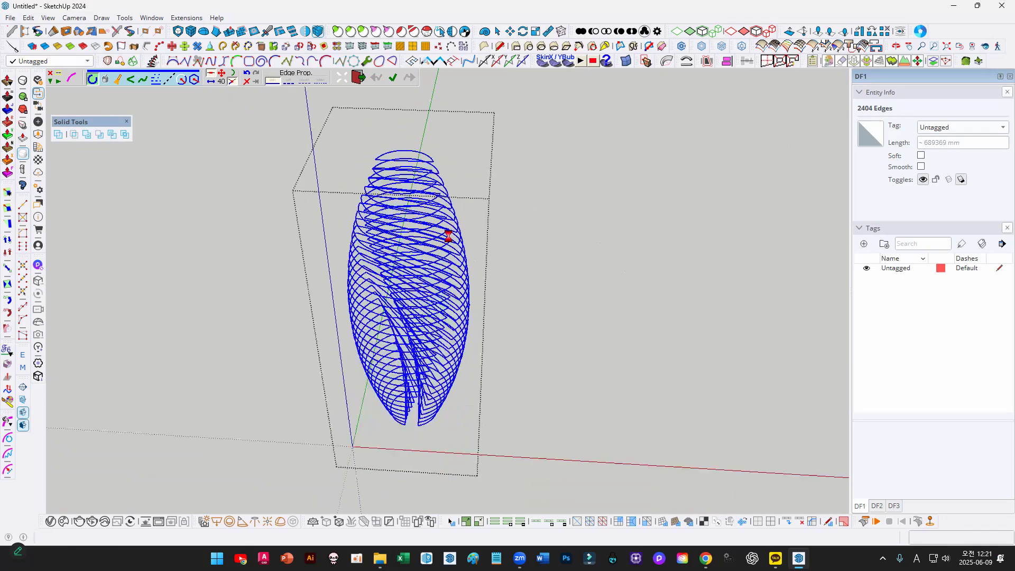
pyautogui.press('space')
pyautogui.click(401, 167)
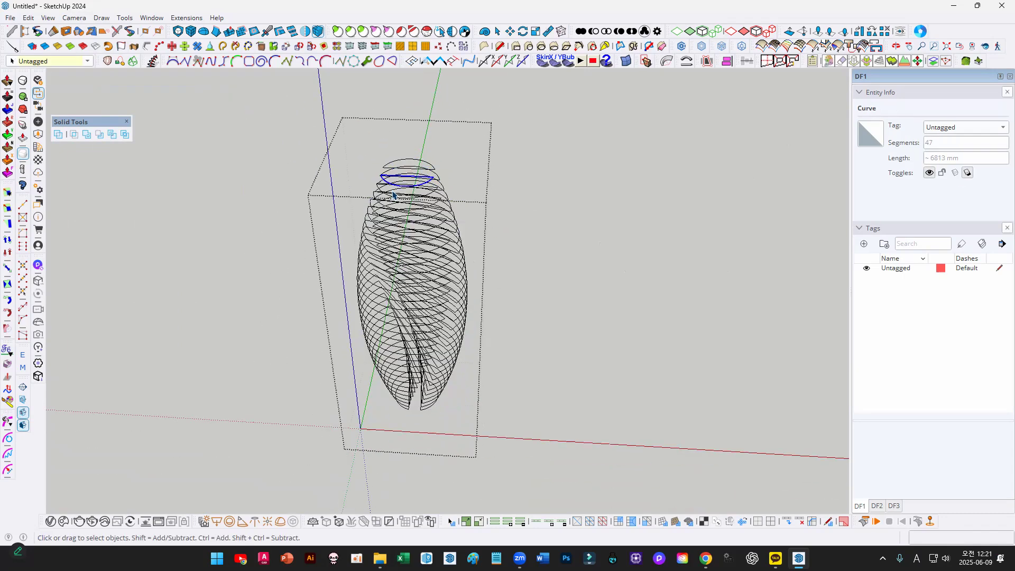
# - Try converting all welded contours into grouped tubes, 30 mm in diameter with precision 10, and dismiss the error report without sending it
pyautogui.moveTo(439, 279); pyautogui.dragTo(428, 249, button='middle')
pyautogui.hotkey('ctrl', 'a')
pyautogui.click(146, 47)
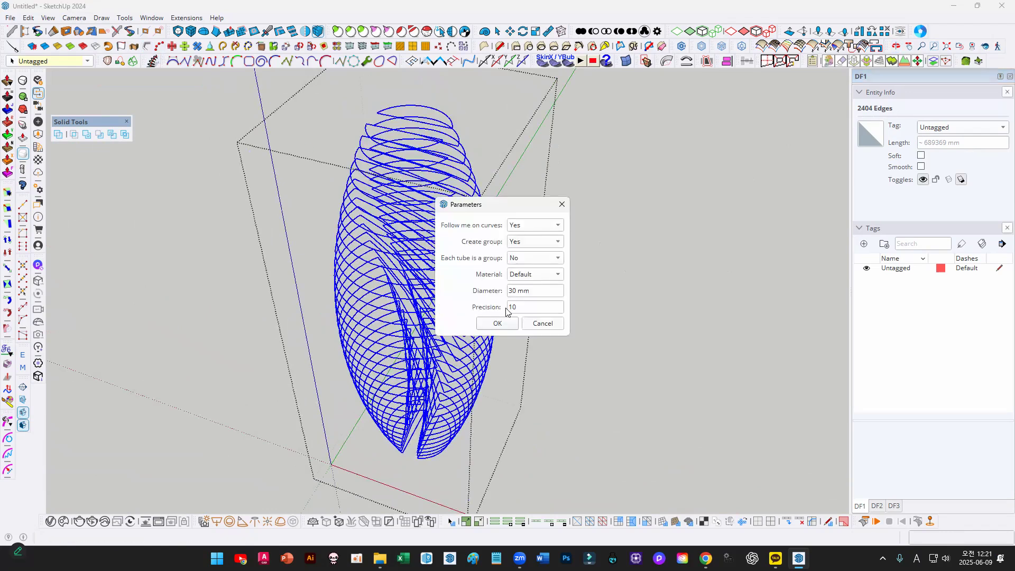
pyautogui.click(504, 324)
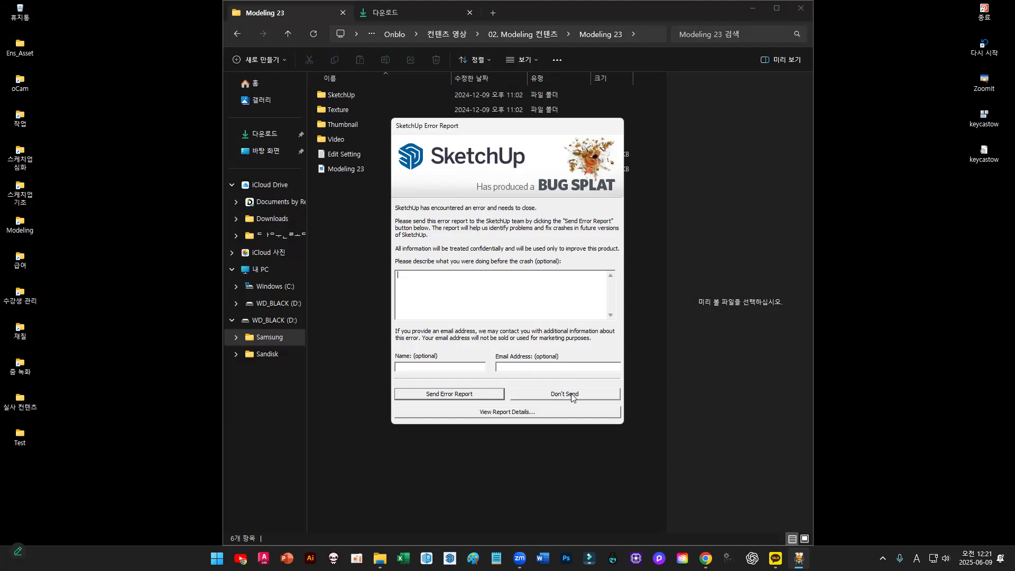
pyautogui.click(572, 395)
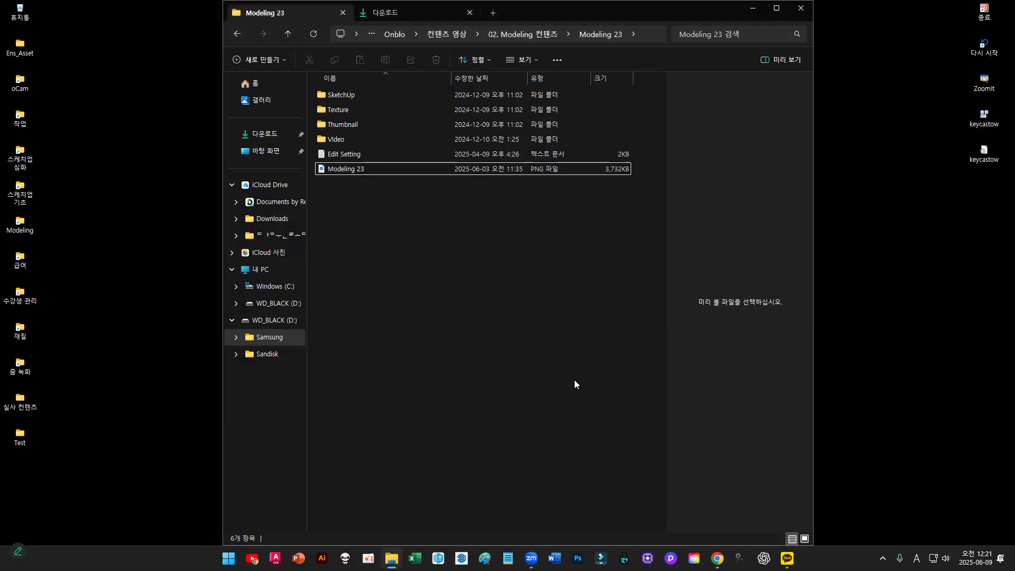